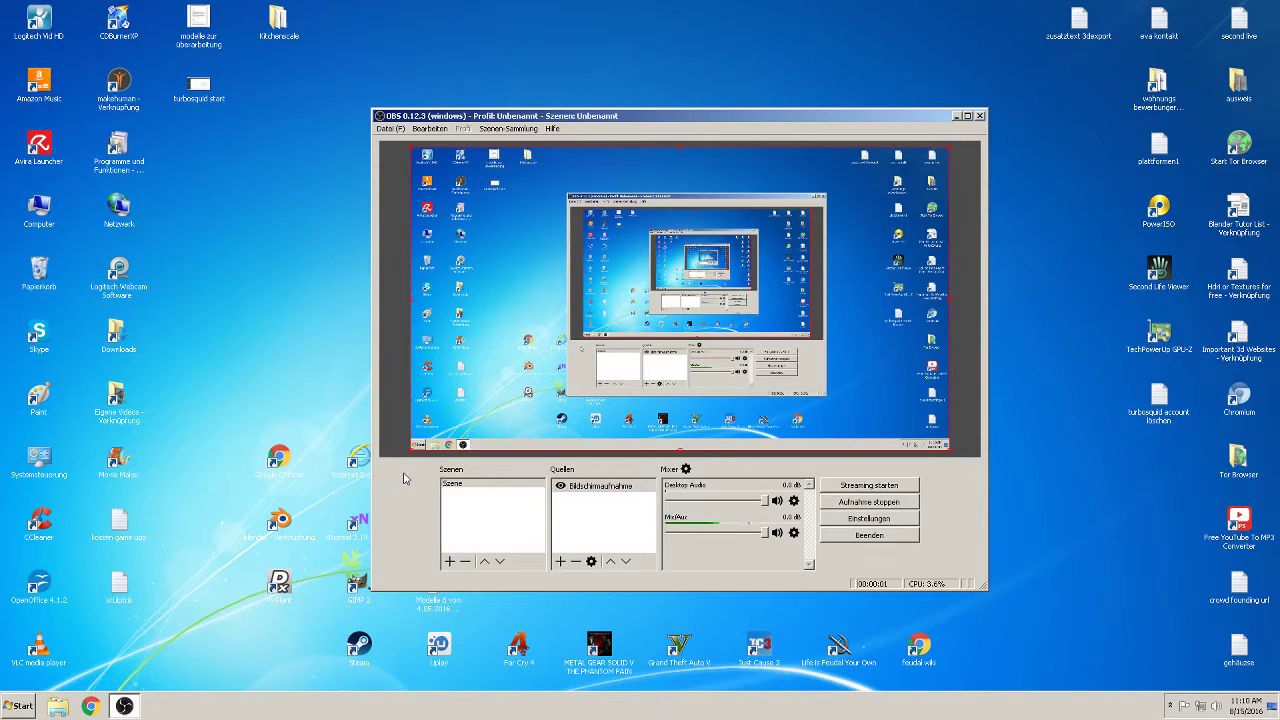
Launch Blender 2.77 from its desktop shortcut and dismiss the splash screen.
click(288, 535)
double_click(288, 536)
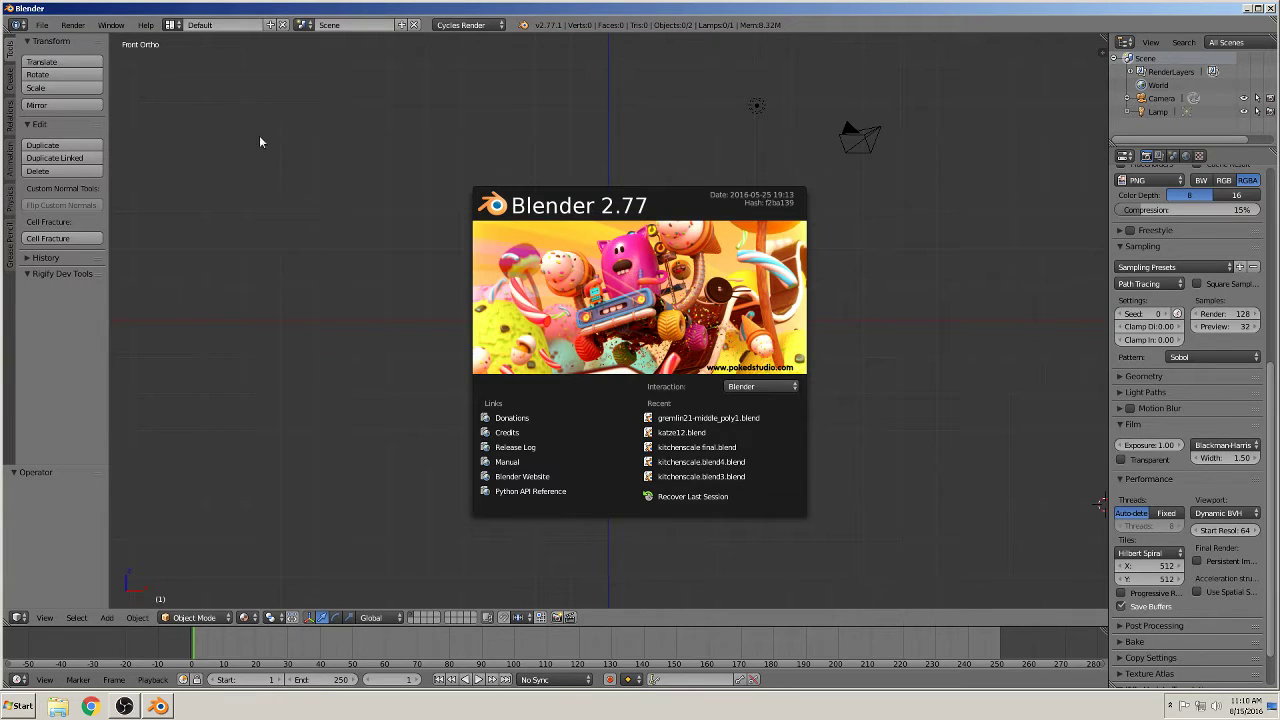
click(320, 260)
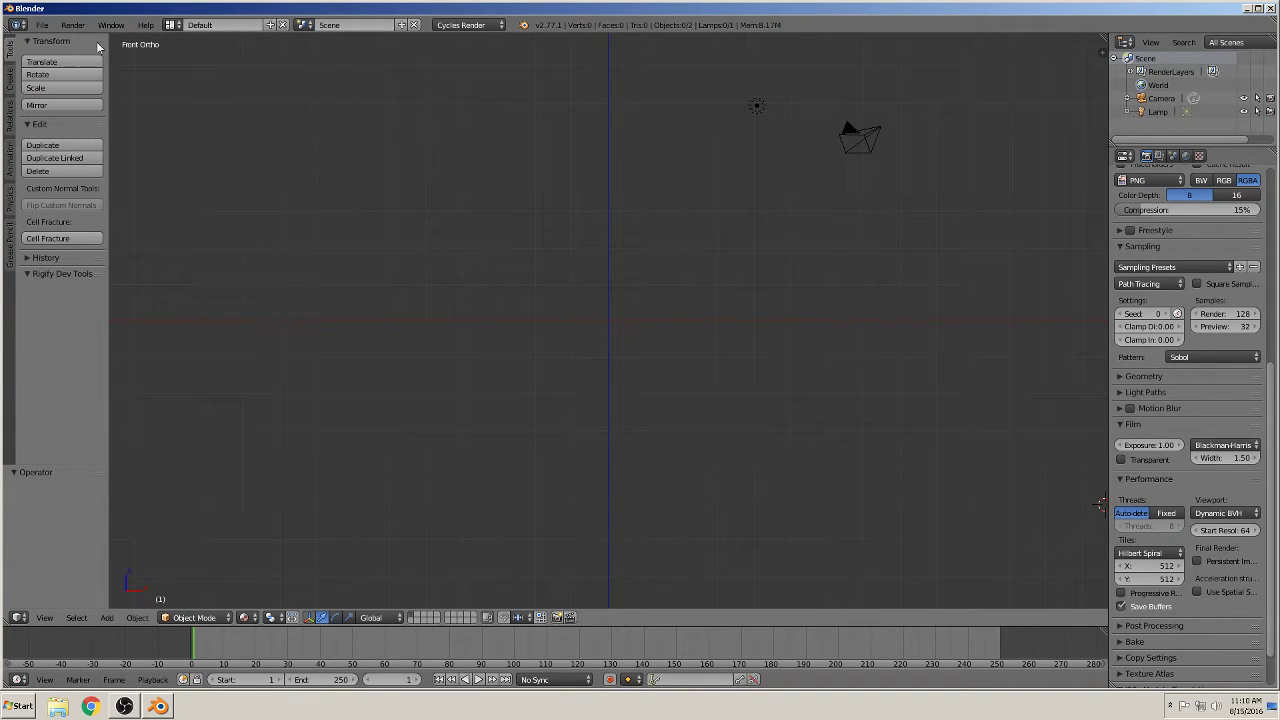
click(42, 26)
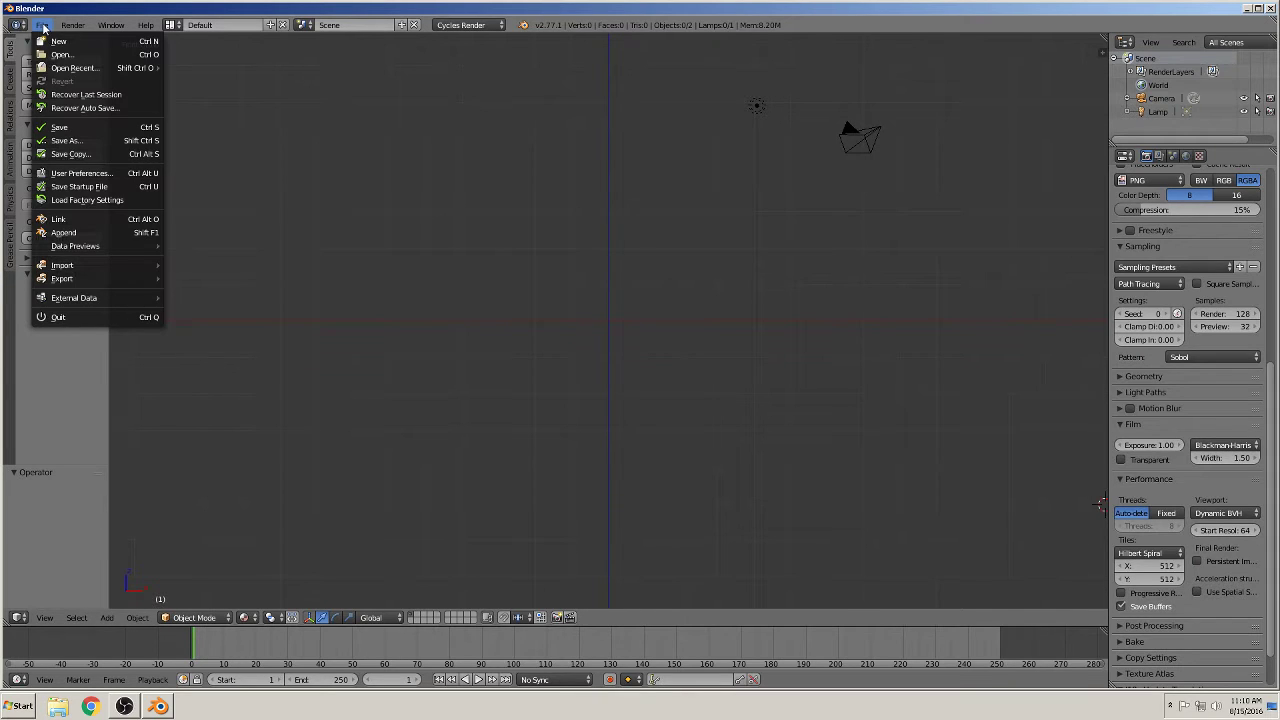
click(79, 174)
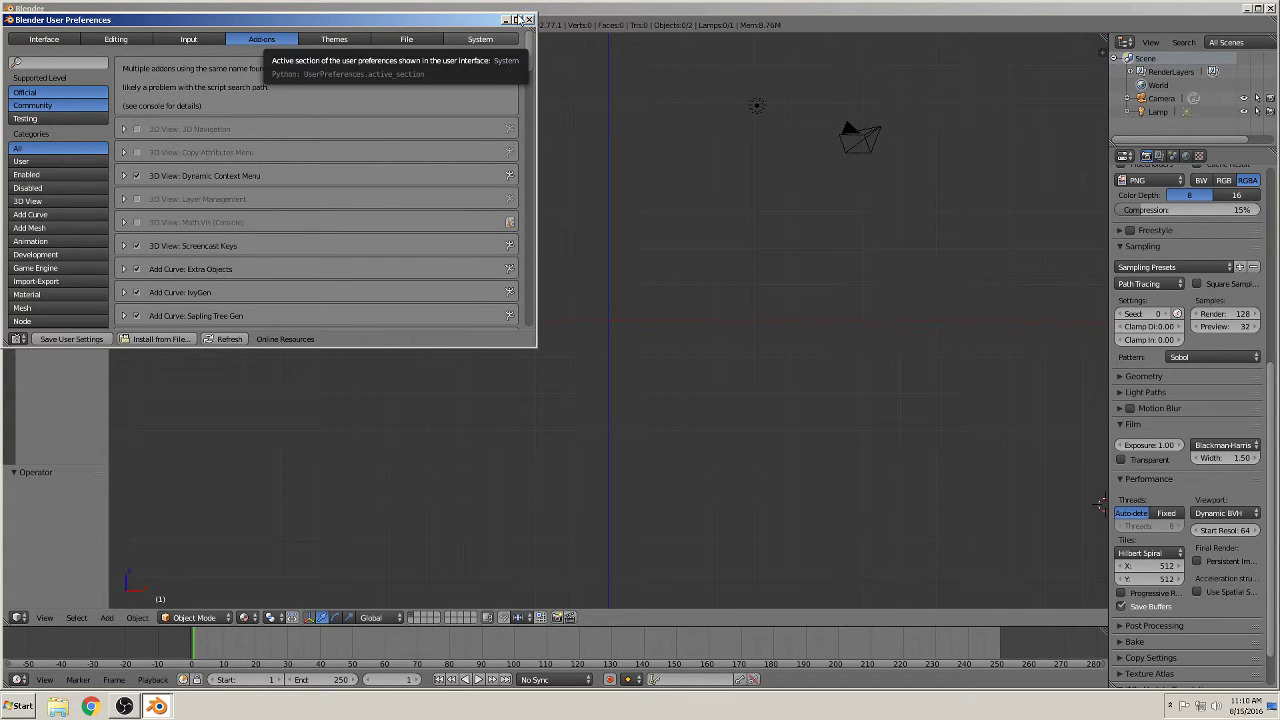
click(517, 20)
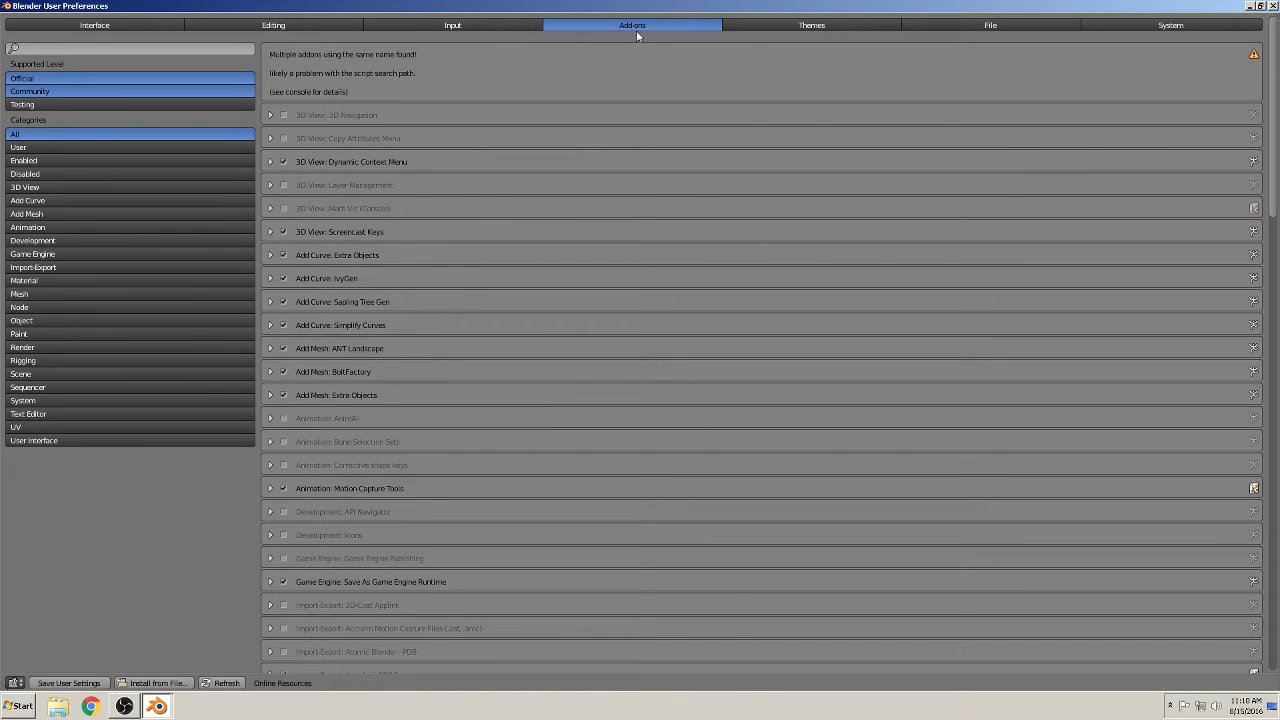
click(36, 162)
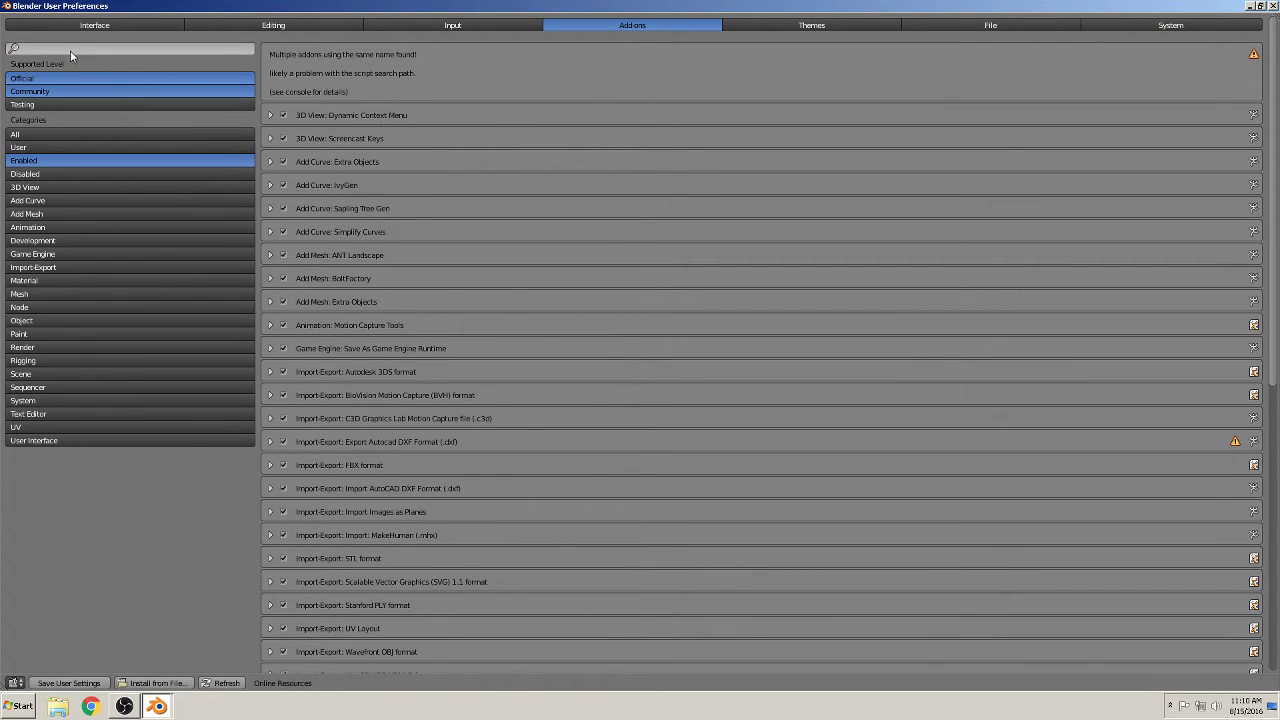
click(48, 135)
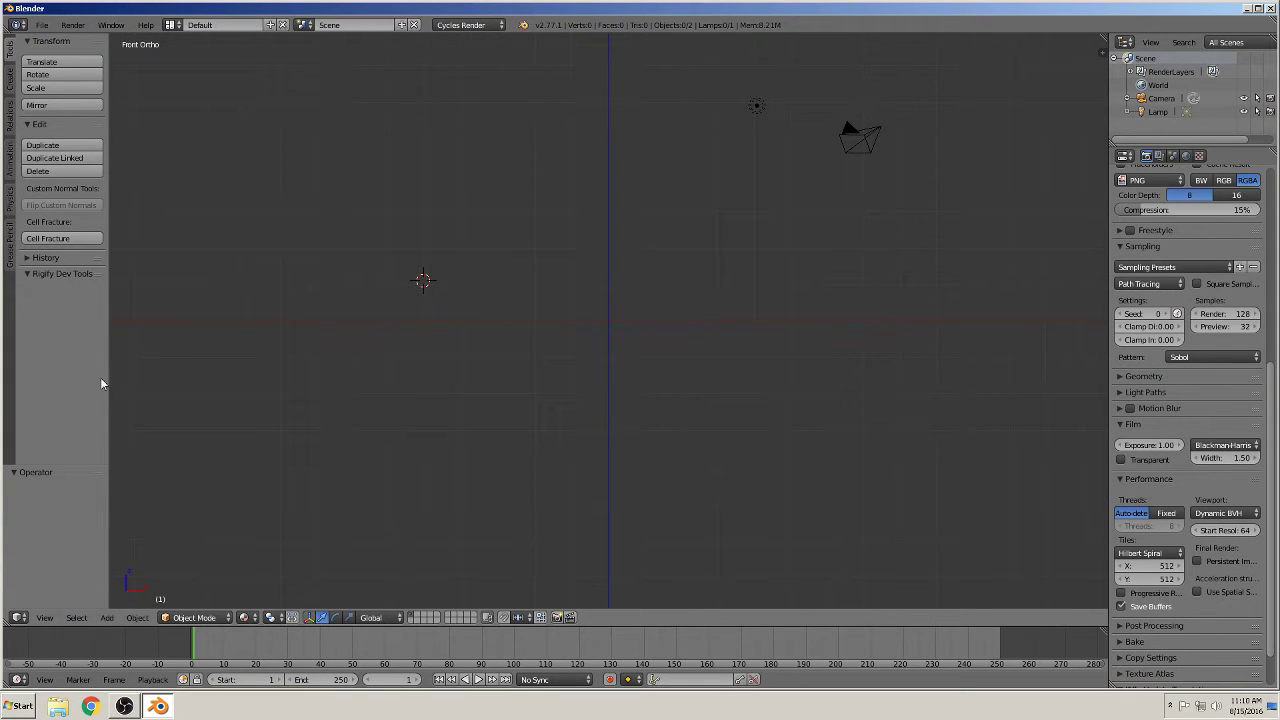
Add a Sapling Tree Gen tree (Tend Flame, scale 13.00), widen its settings panel and frame it.
click(107, 618)
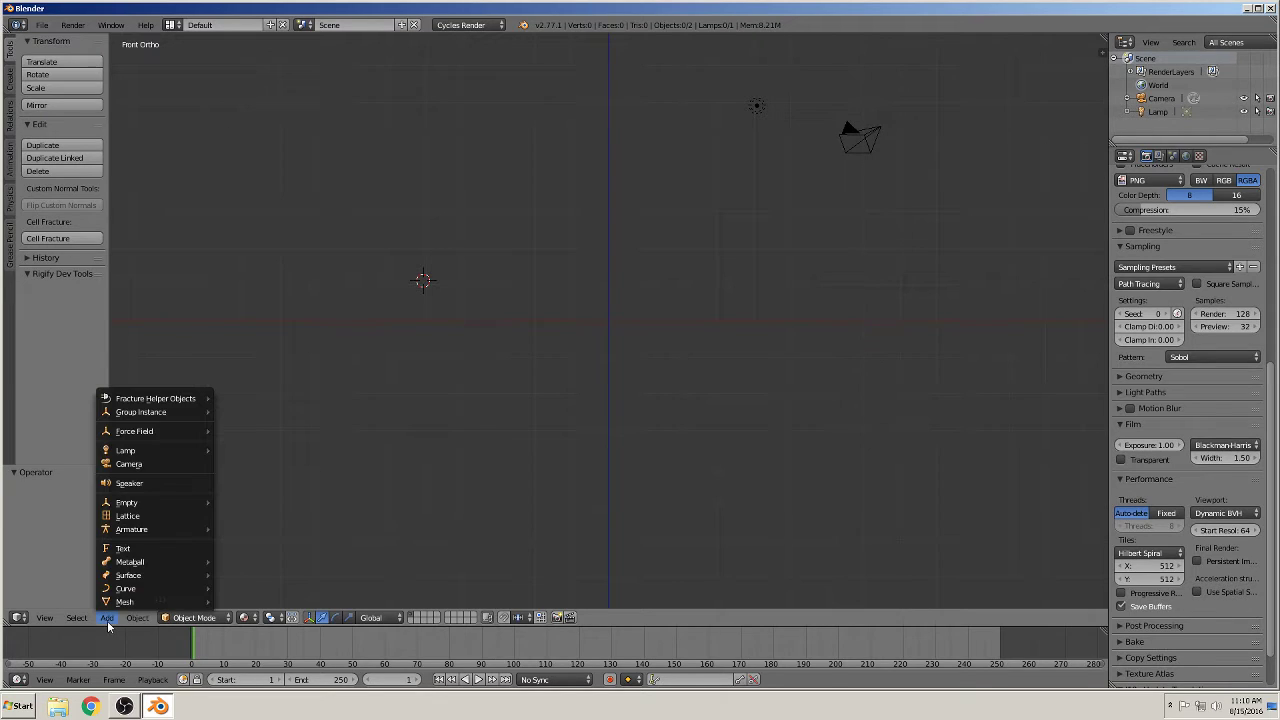
mouse_move(128, 589)
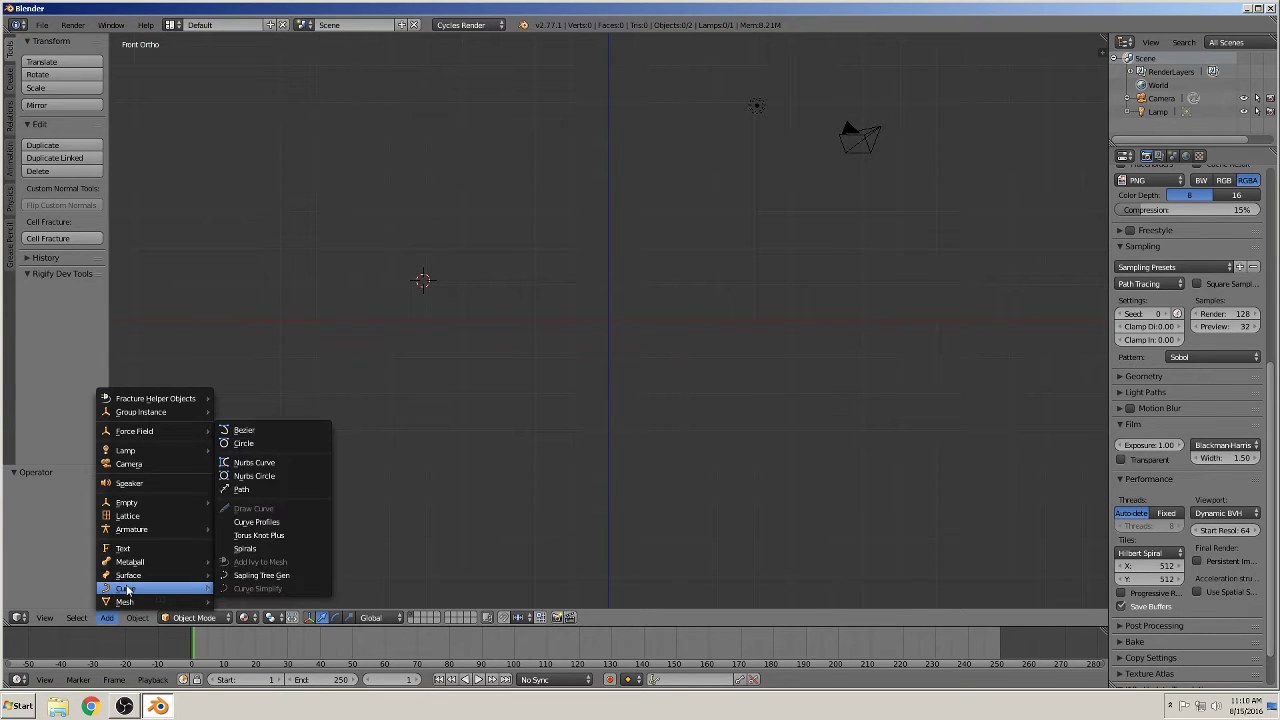
click(307, 579)
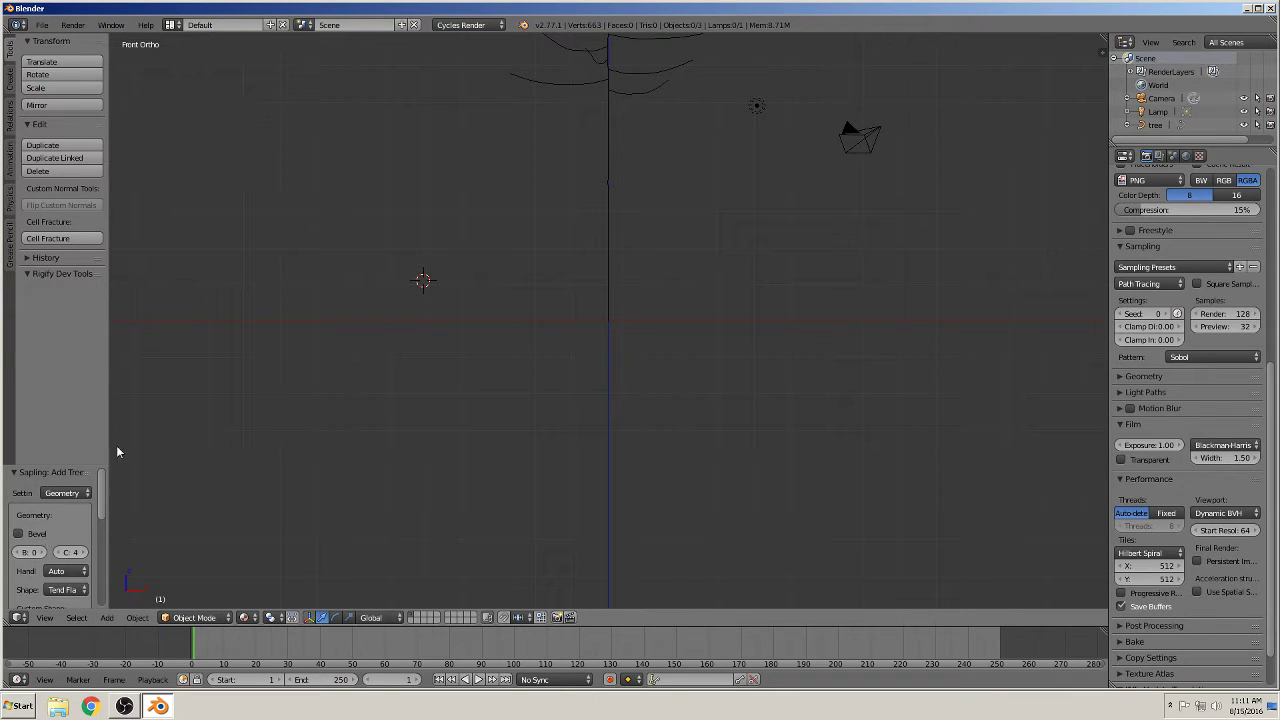
drag(106, 406, 320, 406)
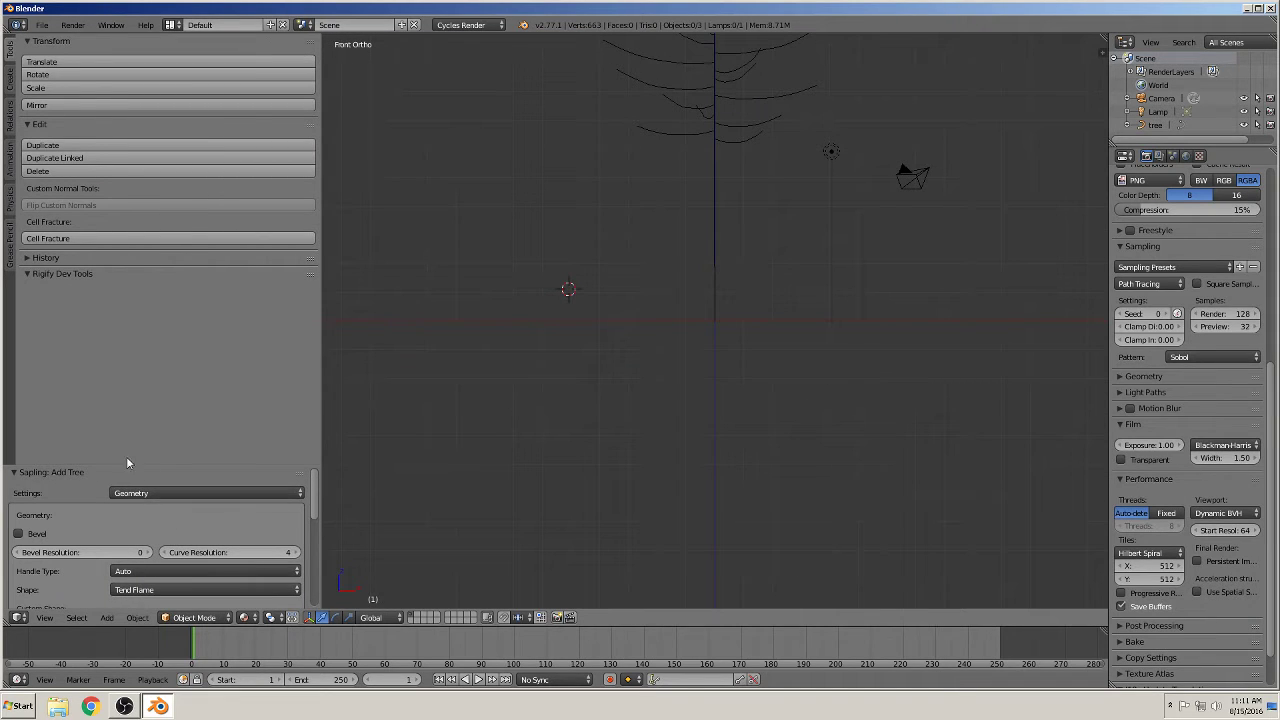
drag(123, 463, 166, 292)
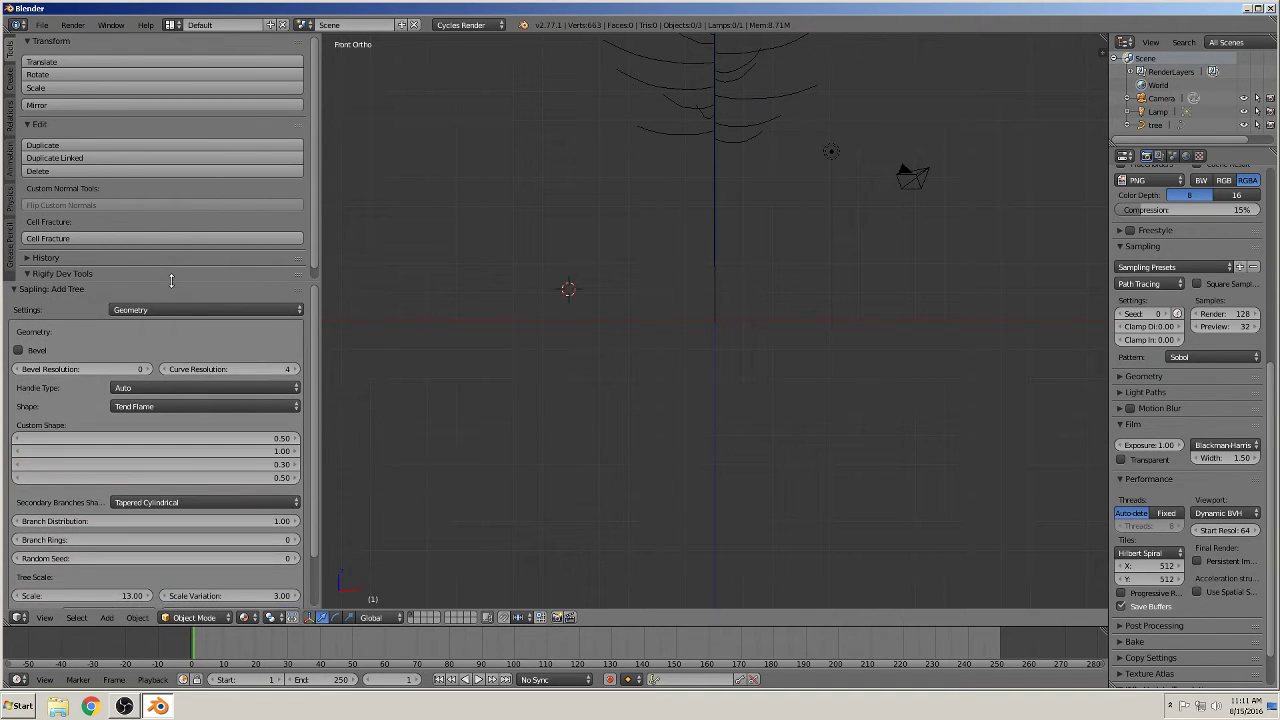
scroll(714, 186, down, 5)
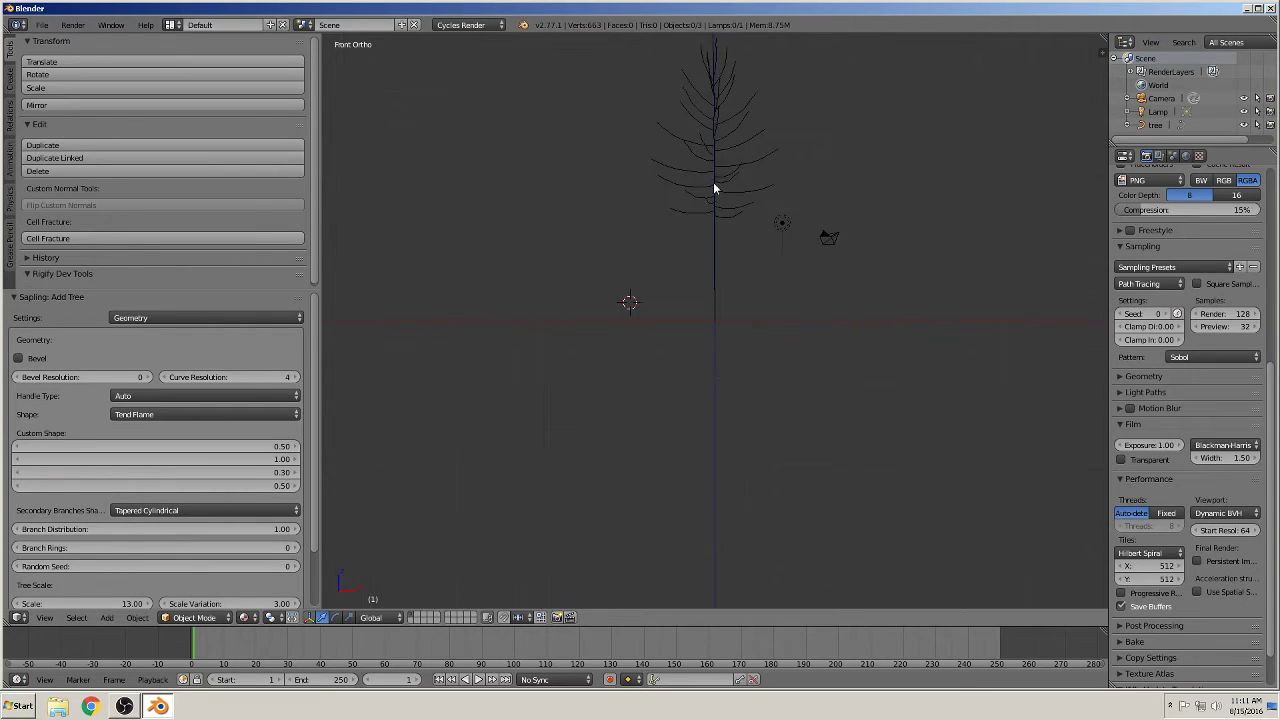
shift+middle_drag(703, 200, 610, 354)
scroll(620, 330, up, 3)
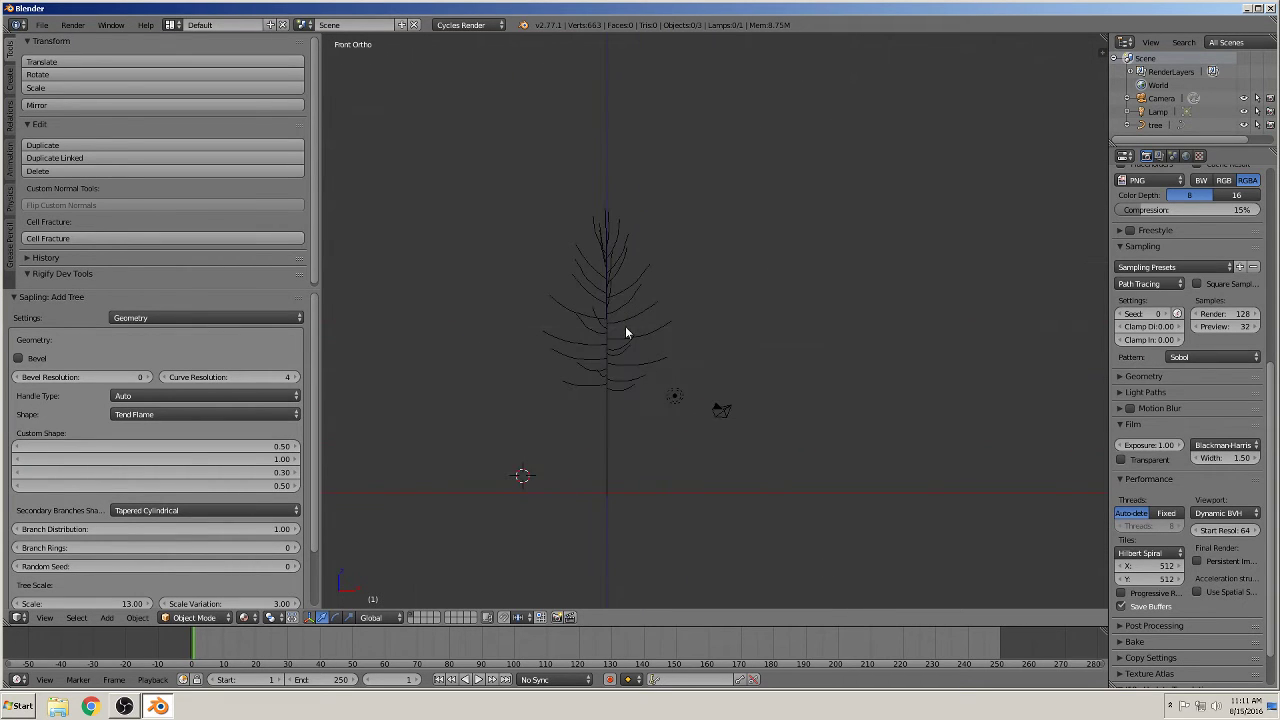
Enable Bevel on the tree branches and set Curve Resolution to 6.
click(18, 358)
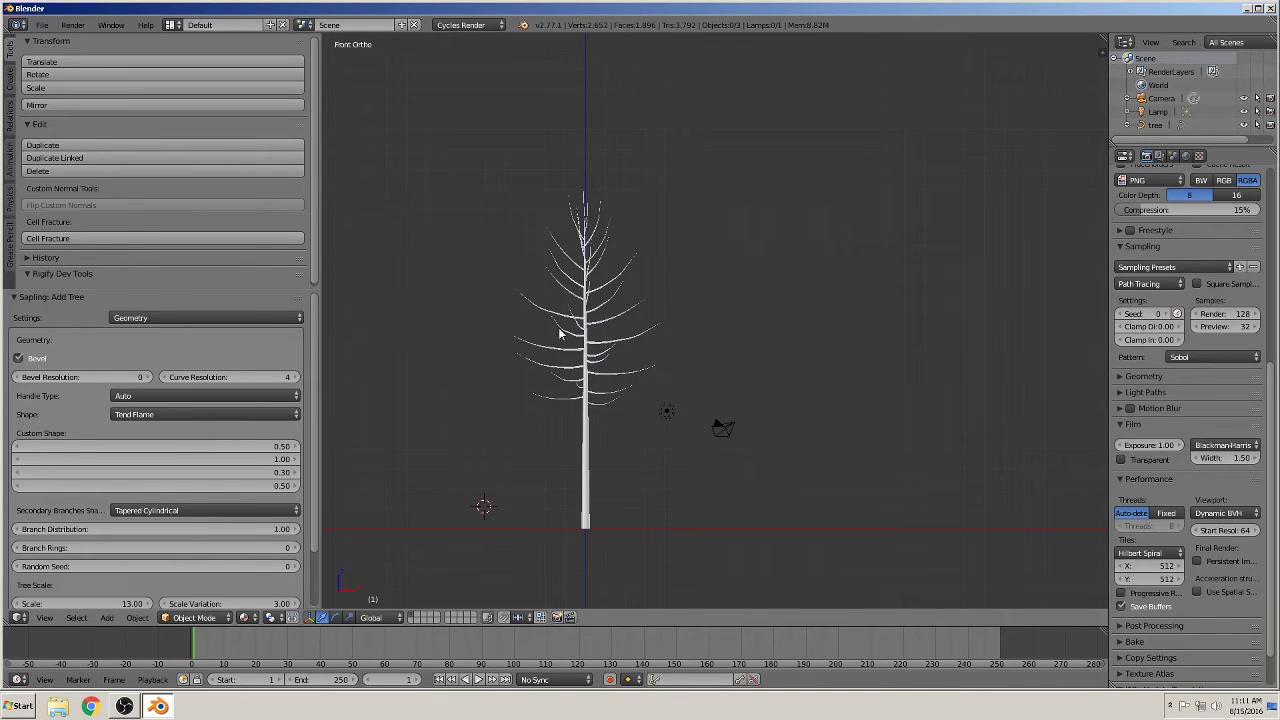
click(195, 376)
text(6)
key(Return)
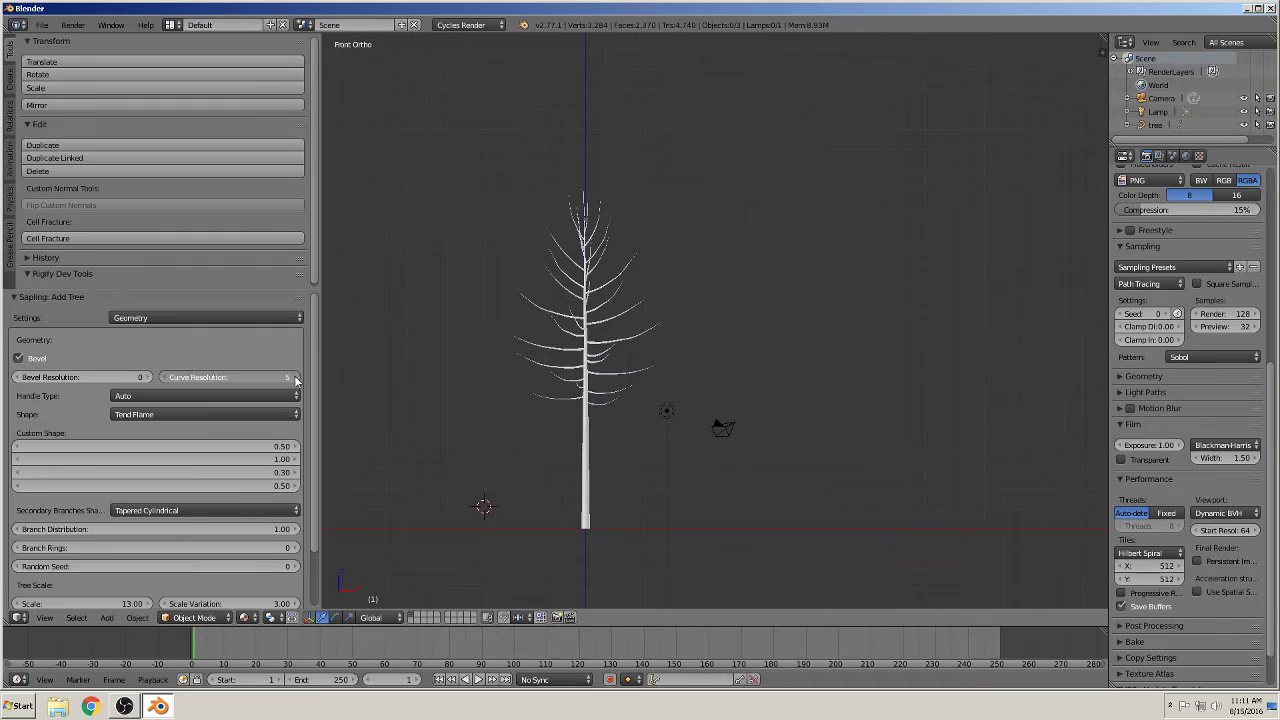
Change the tree shape to Tapered Cylindrical.
click(120, 414)
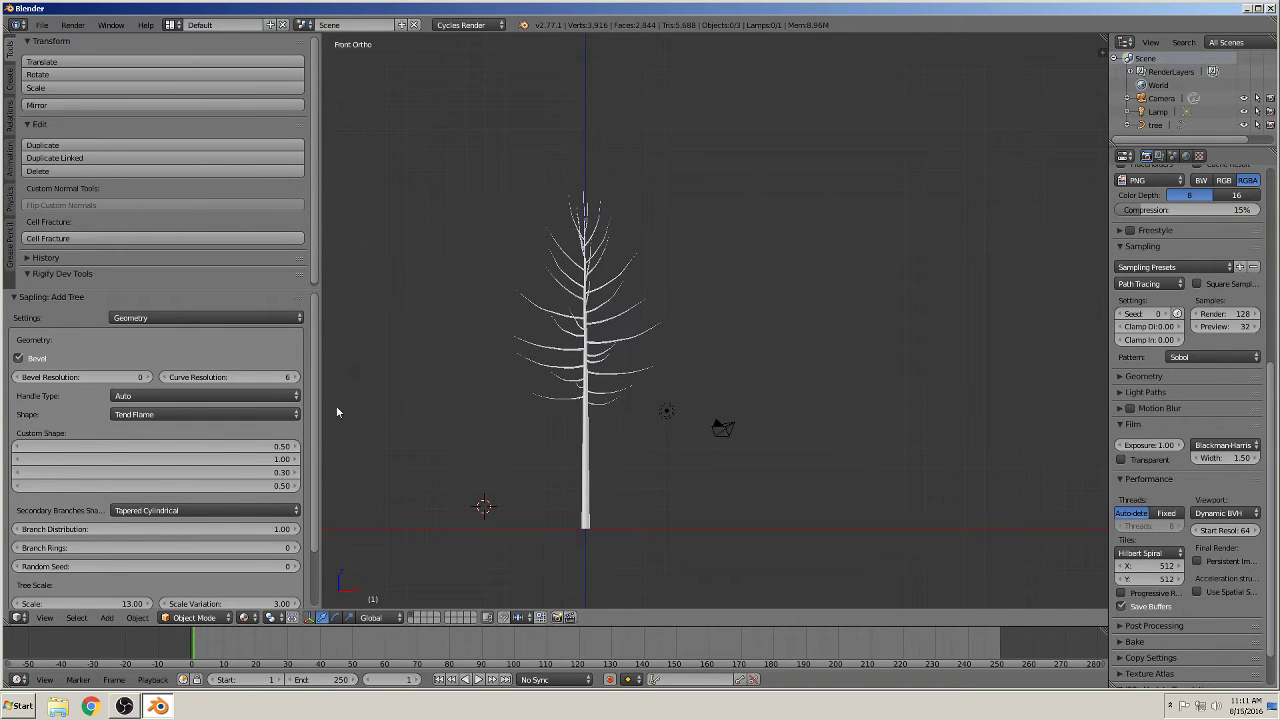
click(150, 414)
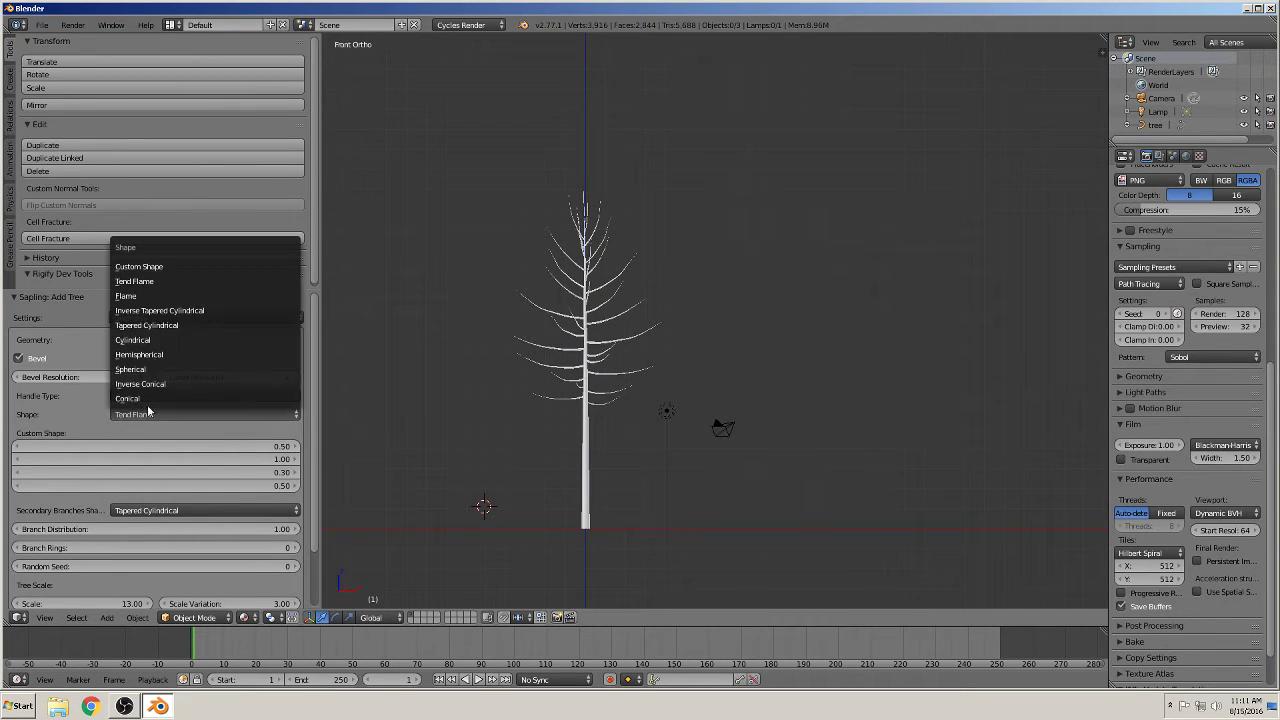
click(200, 311)
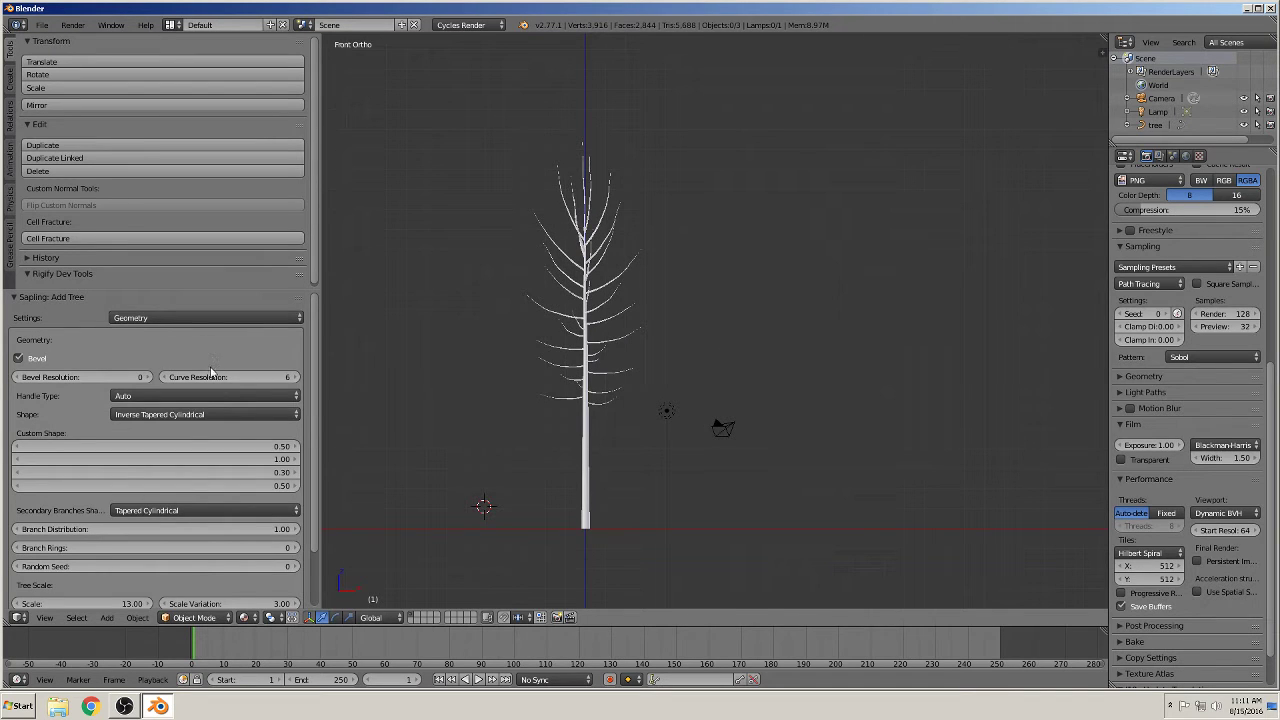
click(145, 414)
click(166, 326)
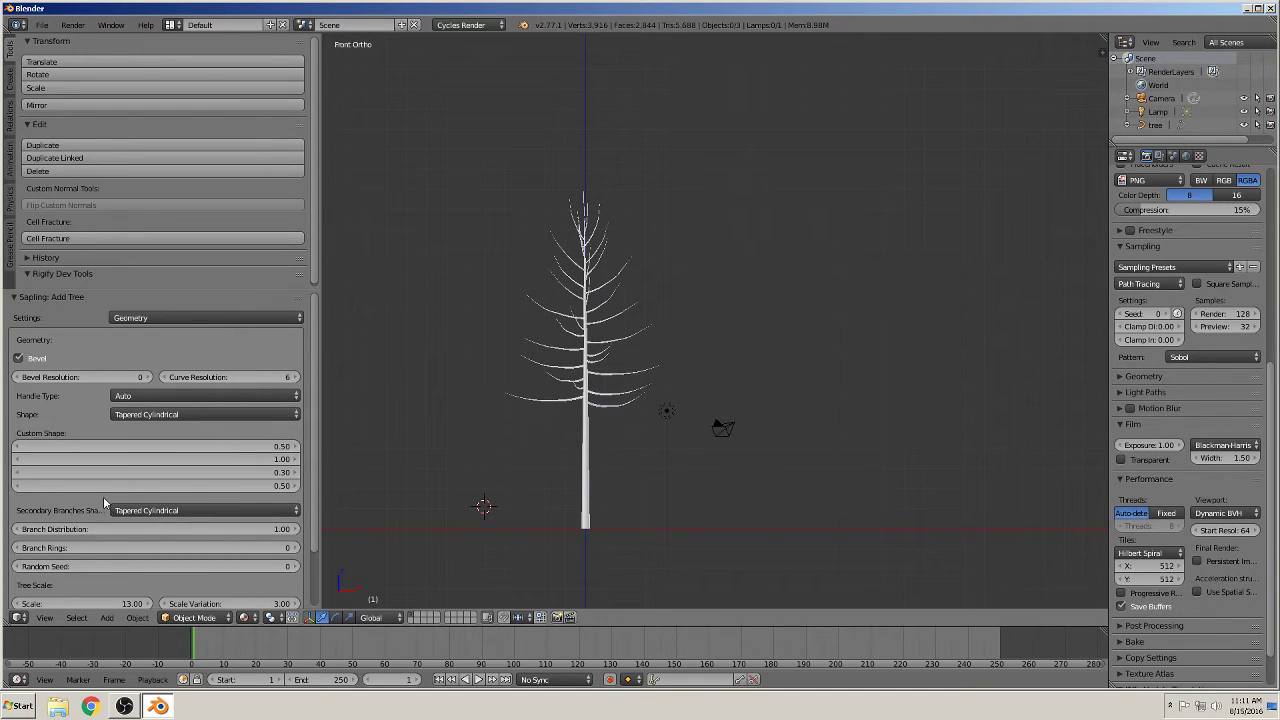
Raise the Tree Scale from 13 to 14.89.
scroll(105, 515, down, 2)
drag(101, 549, 133, 549)
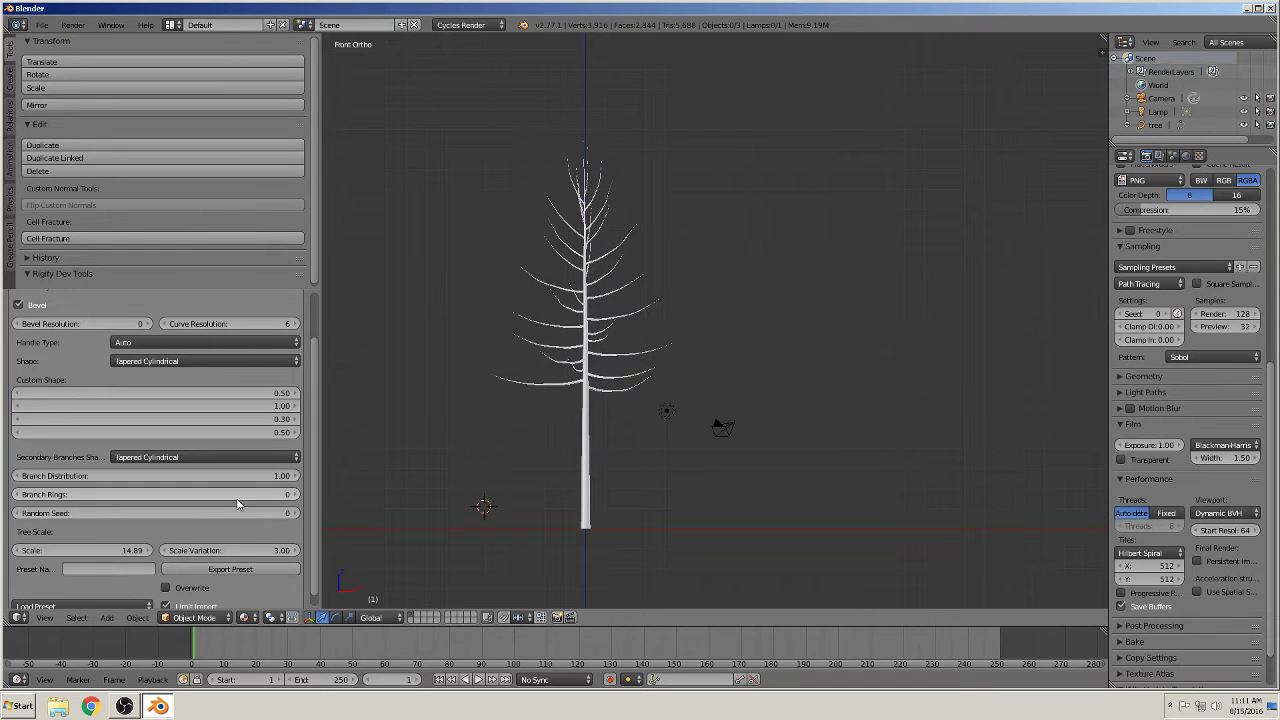
scroll(240, 512, down, 1)
scroll(141, 551, up, 3)
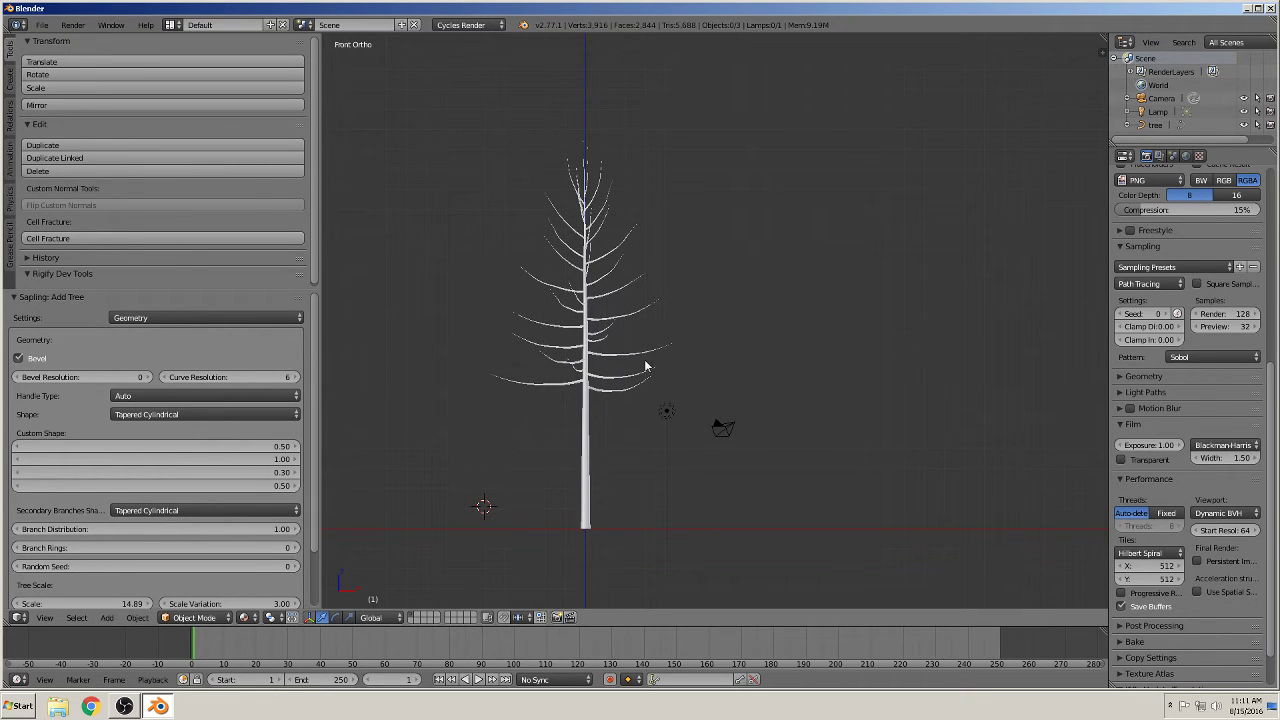
In Branch Splitting, set the levels to 3 and keep base splits at 0.
click(160, 320)
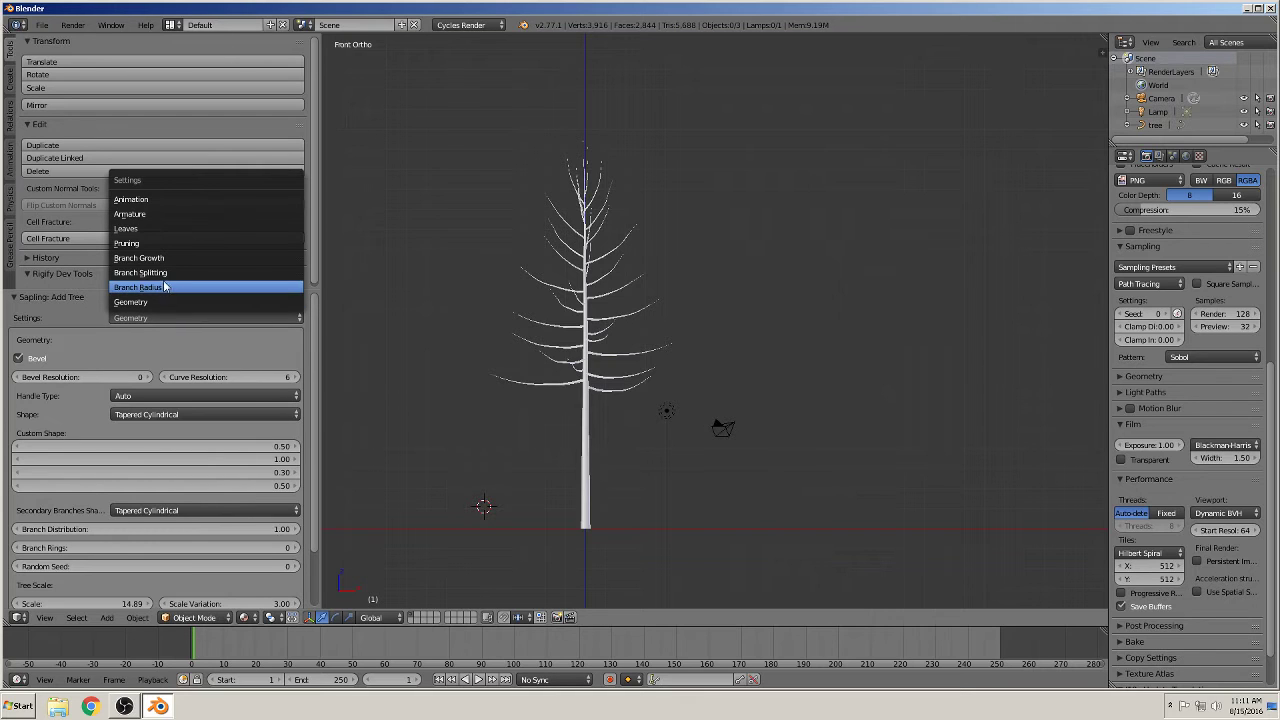
click(140, 273)
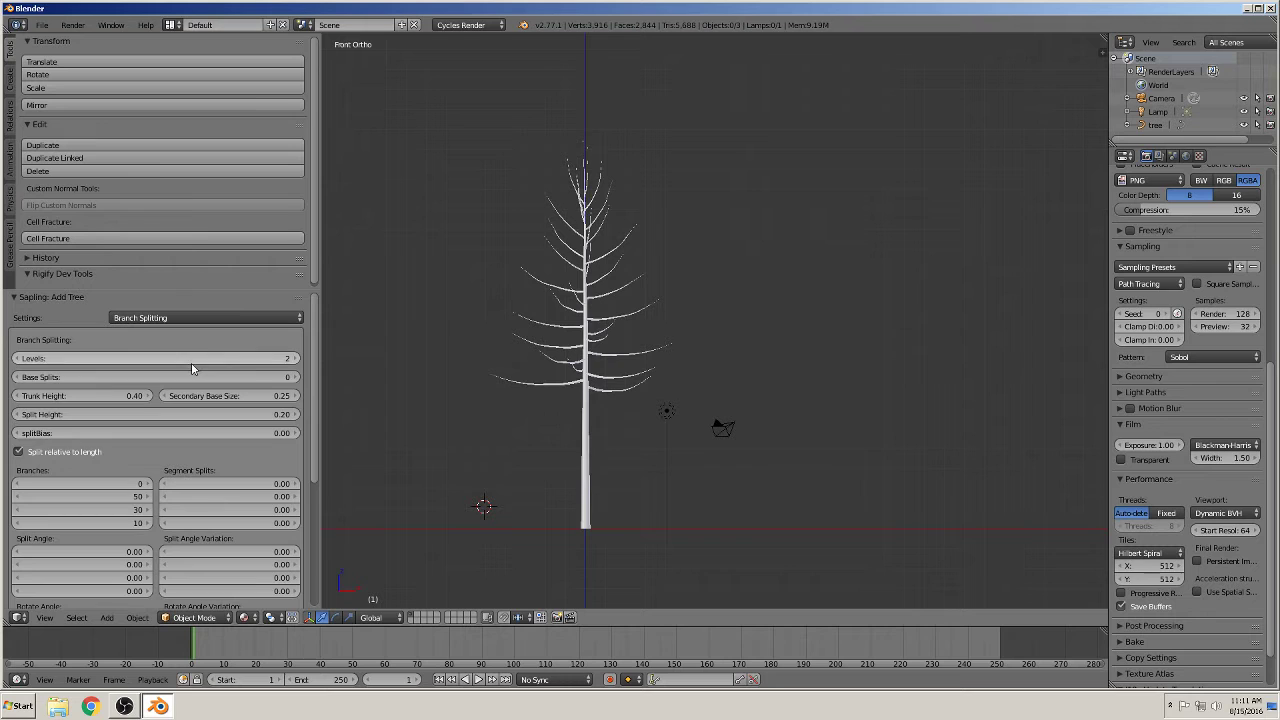
click(296, 378)
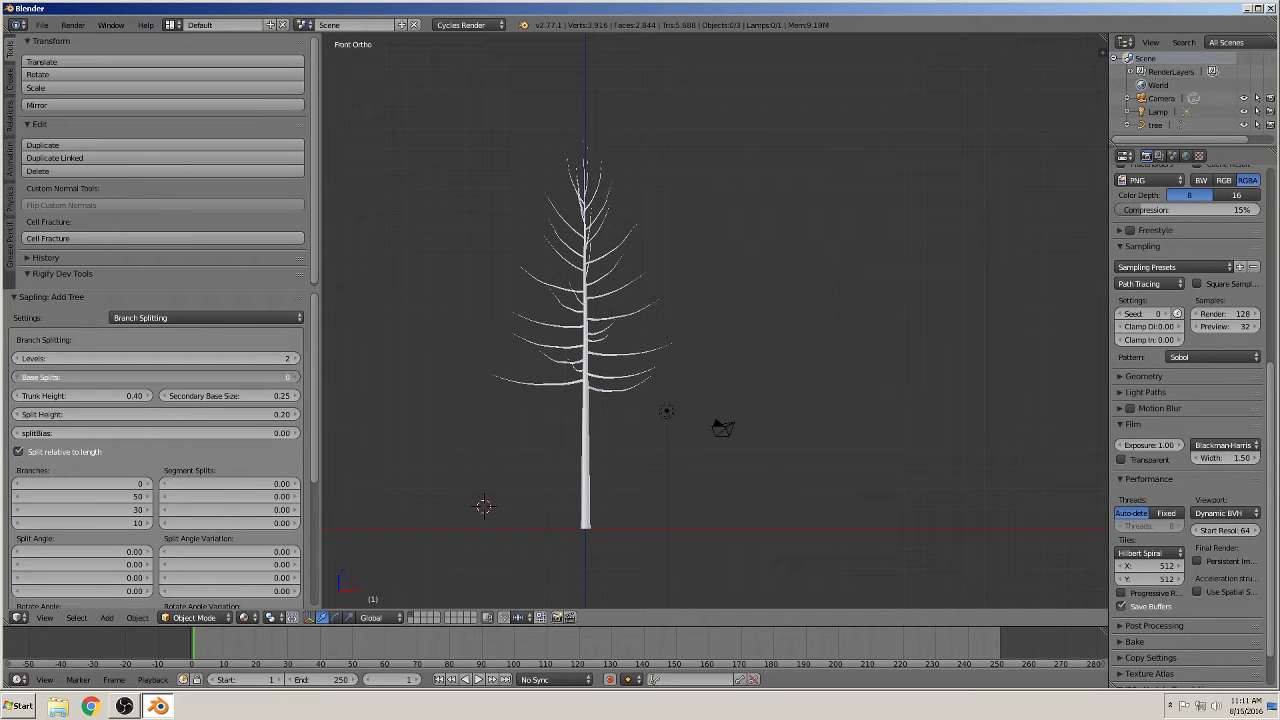
click(294, 358)
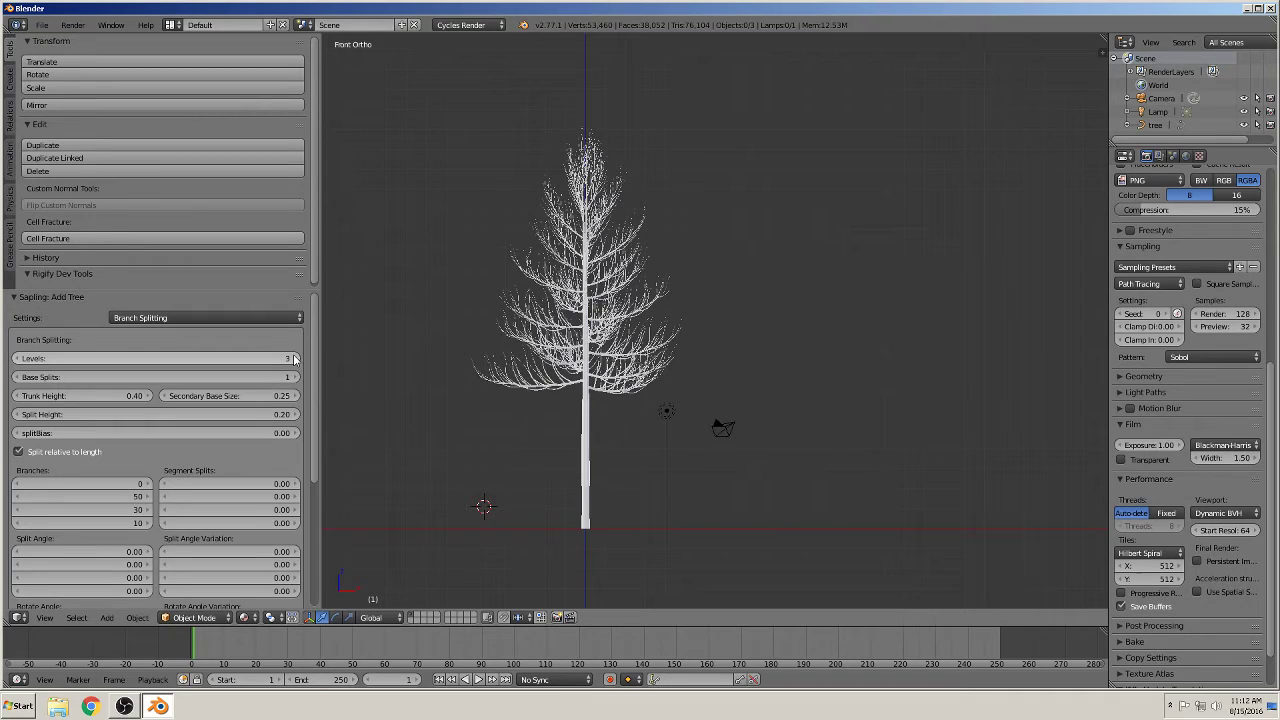
scroll(552, 370, up, 5)
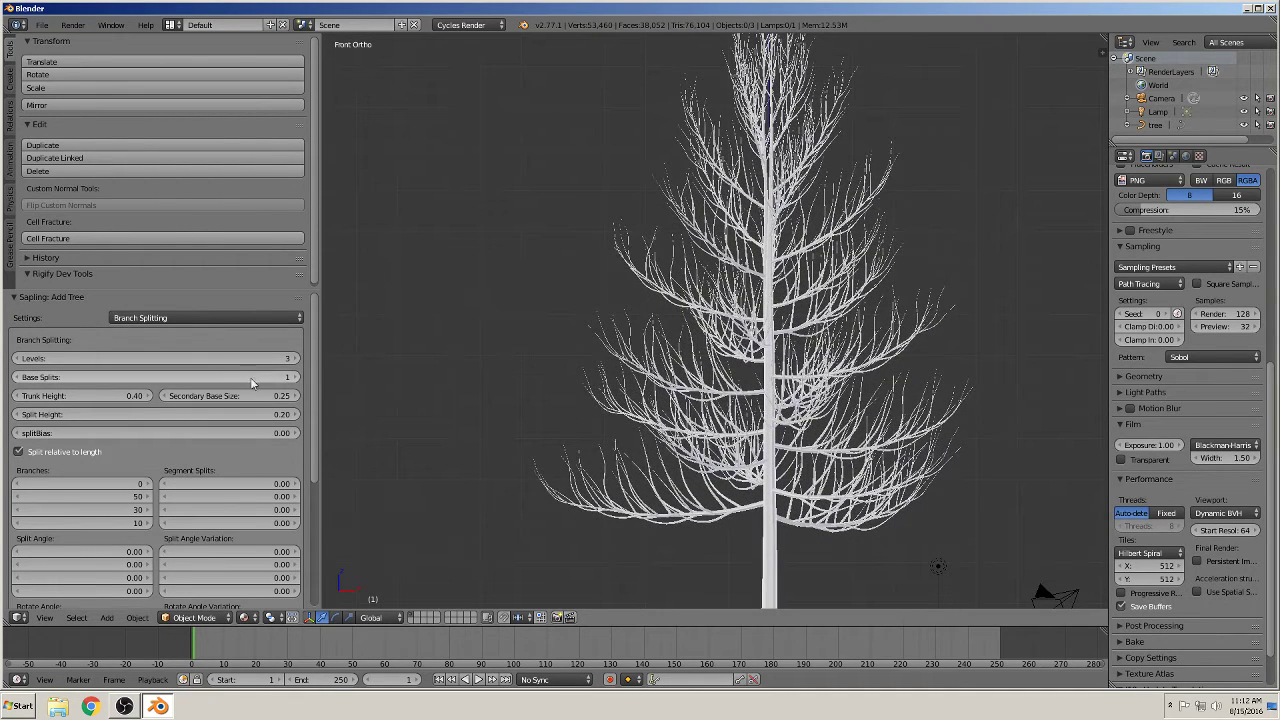
click(17, 377)
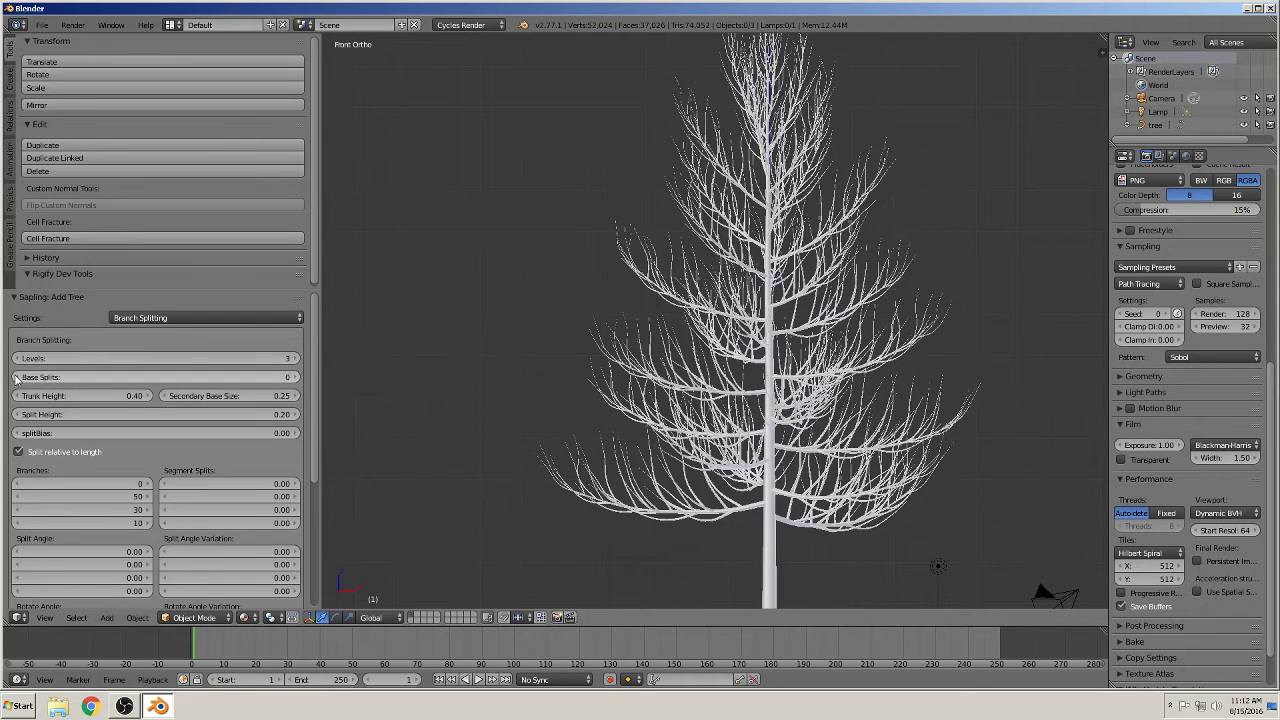
scroll(760, 337, down, 1)
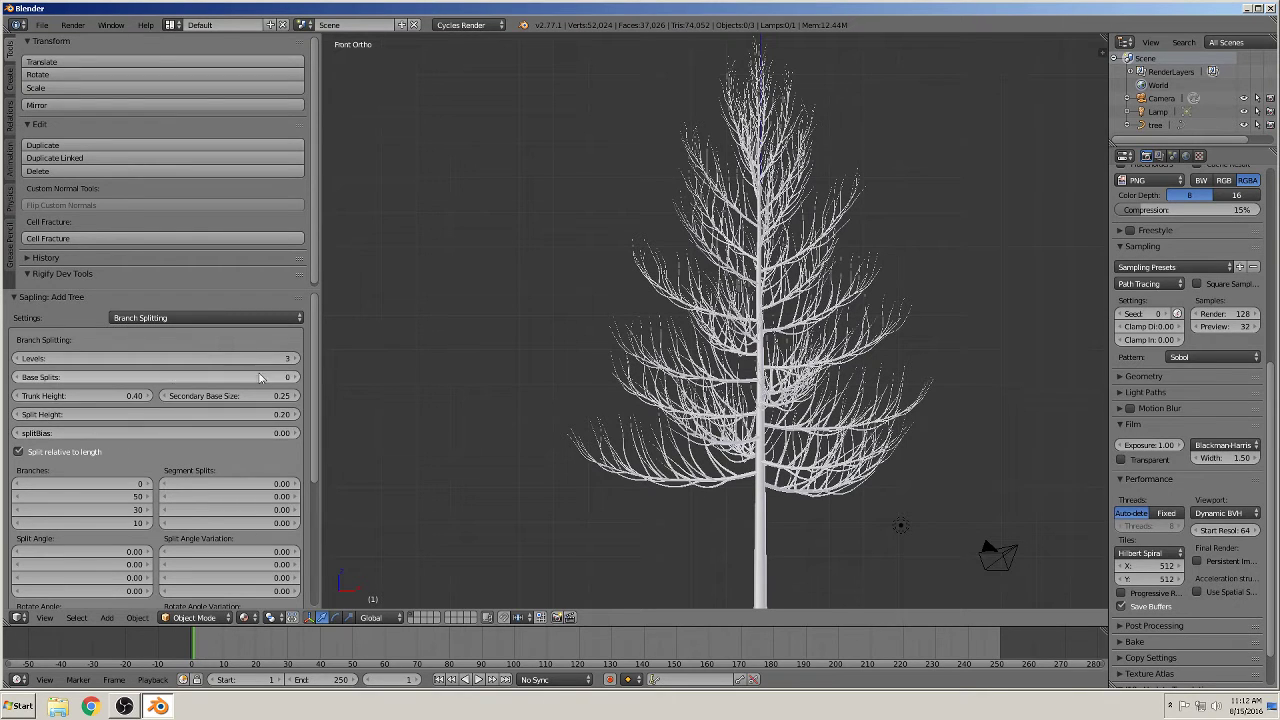
scroll(130, 545, down, 3)
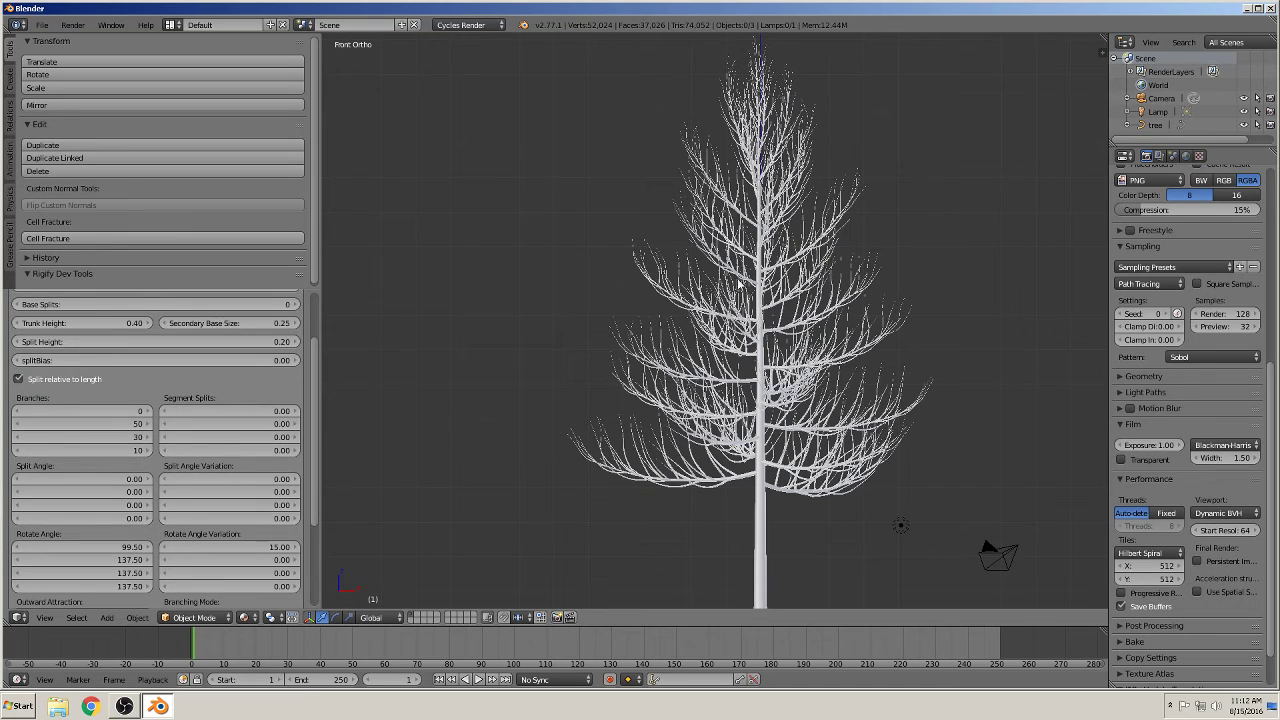
scroll(155, 402, up, 3)
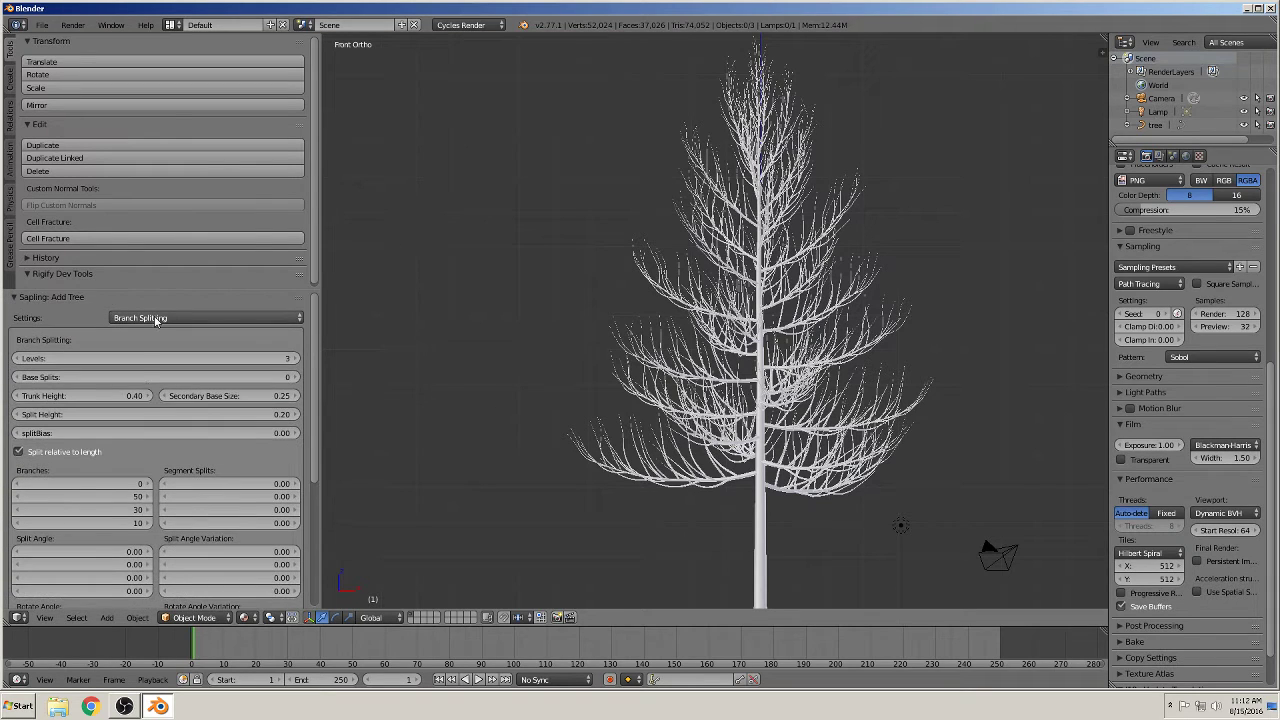
click(153, 318)
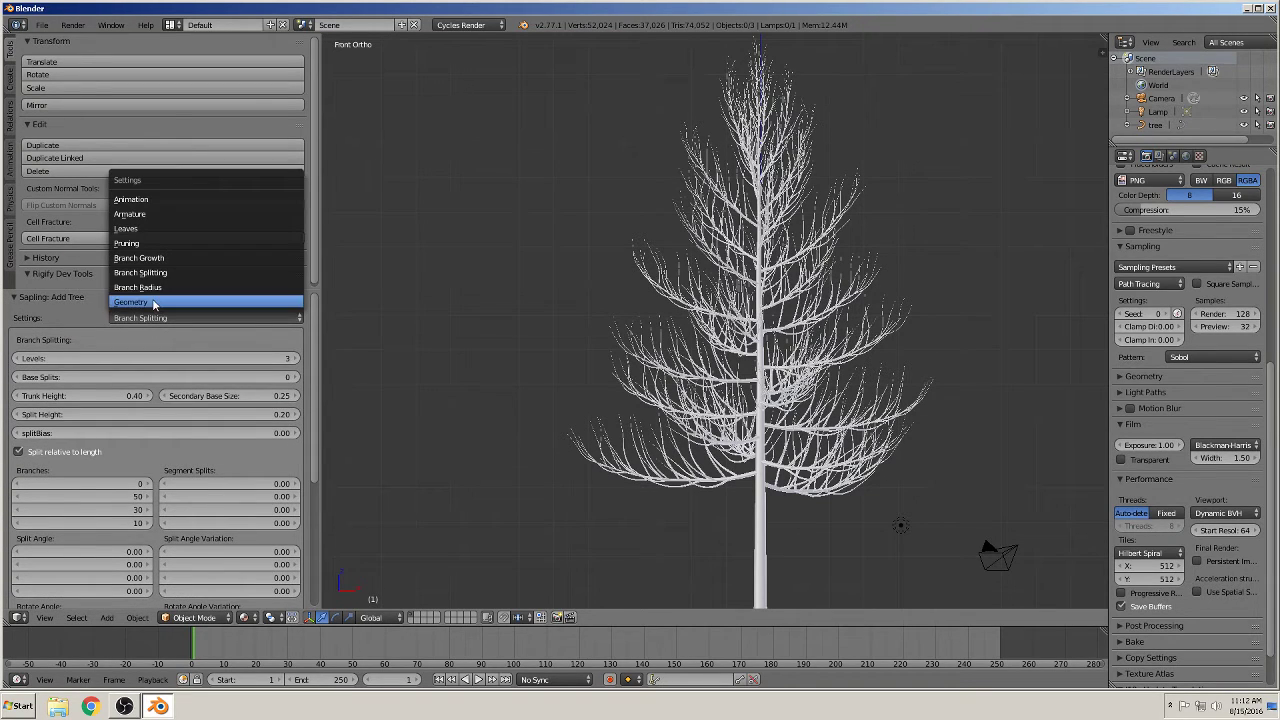
Switch to the Leaves settings and turn on Show Leaves for hexagonal leaves.
click(150, 229)
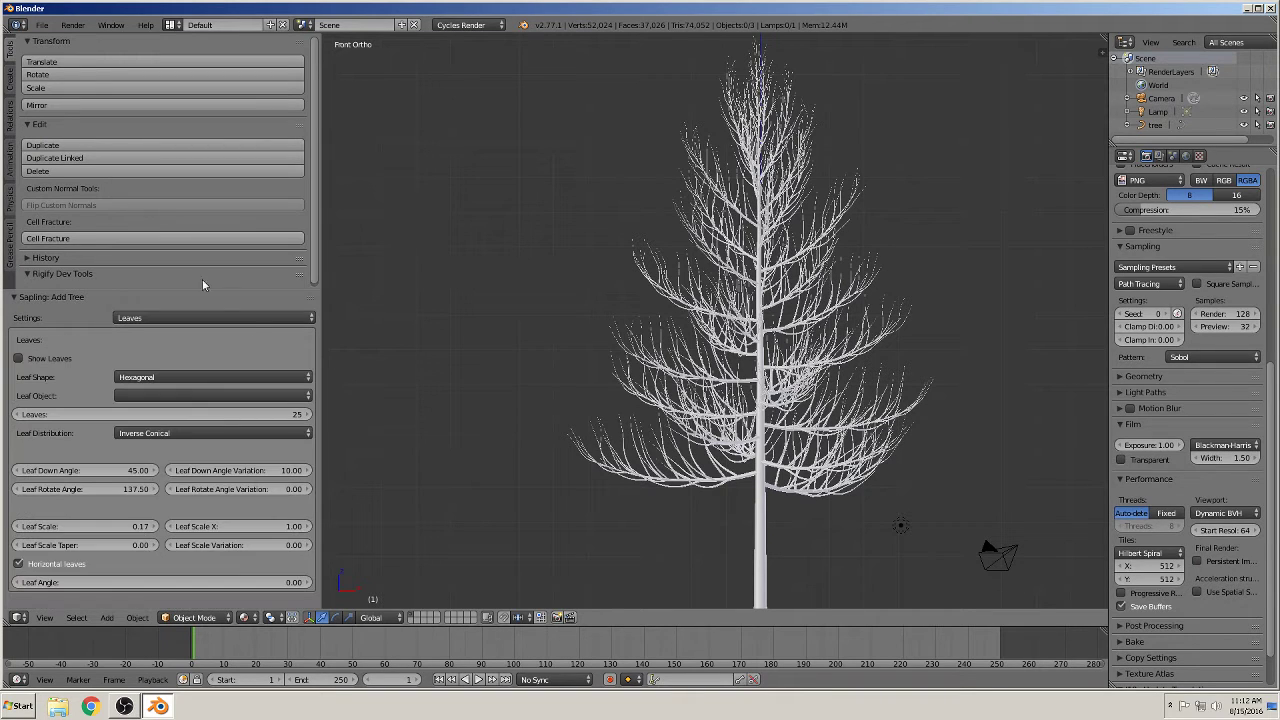
click(18, 359)
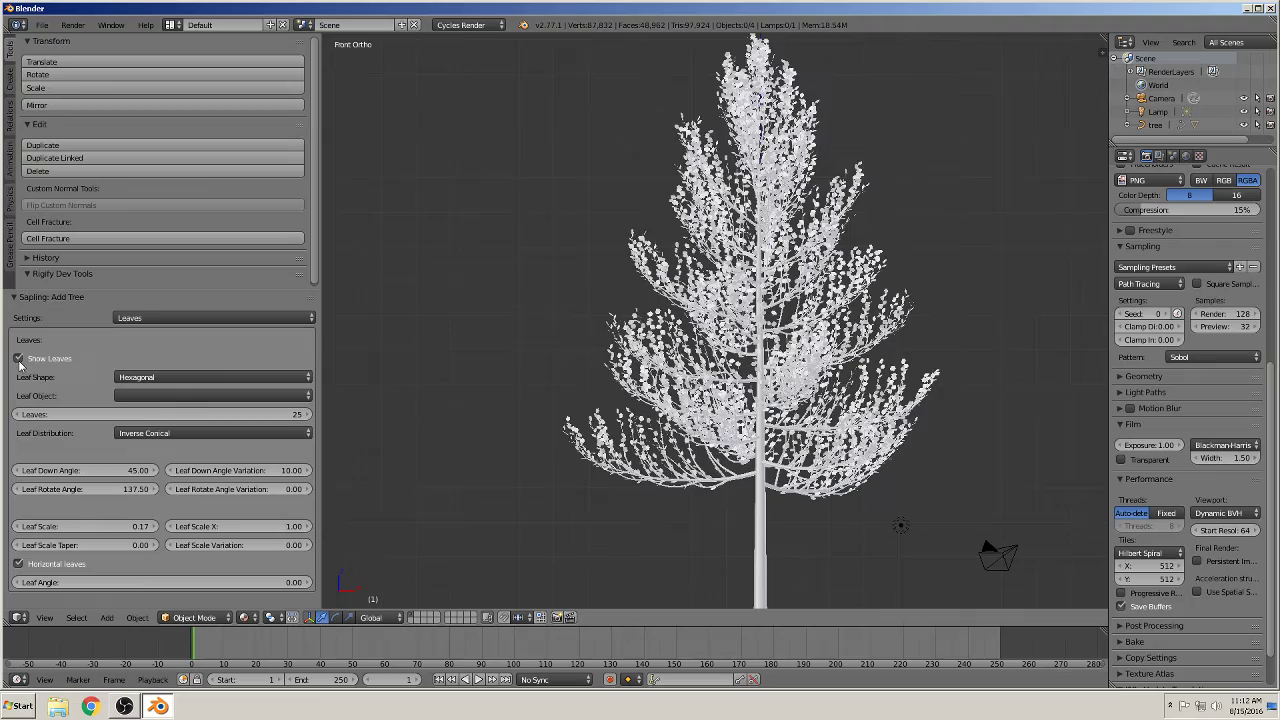
scroll(760, 440, up, 4)
scroll(760, 440, down, 4)
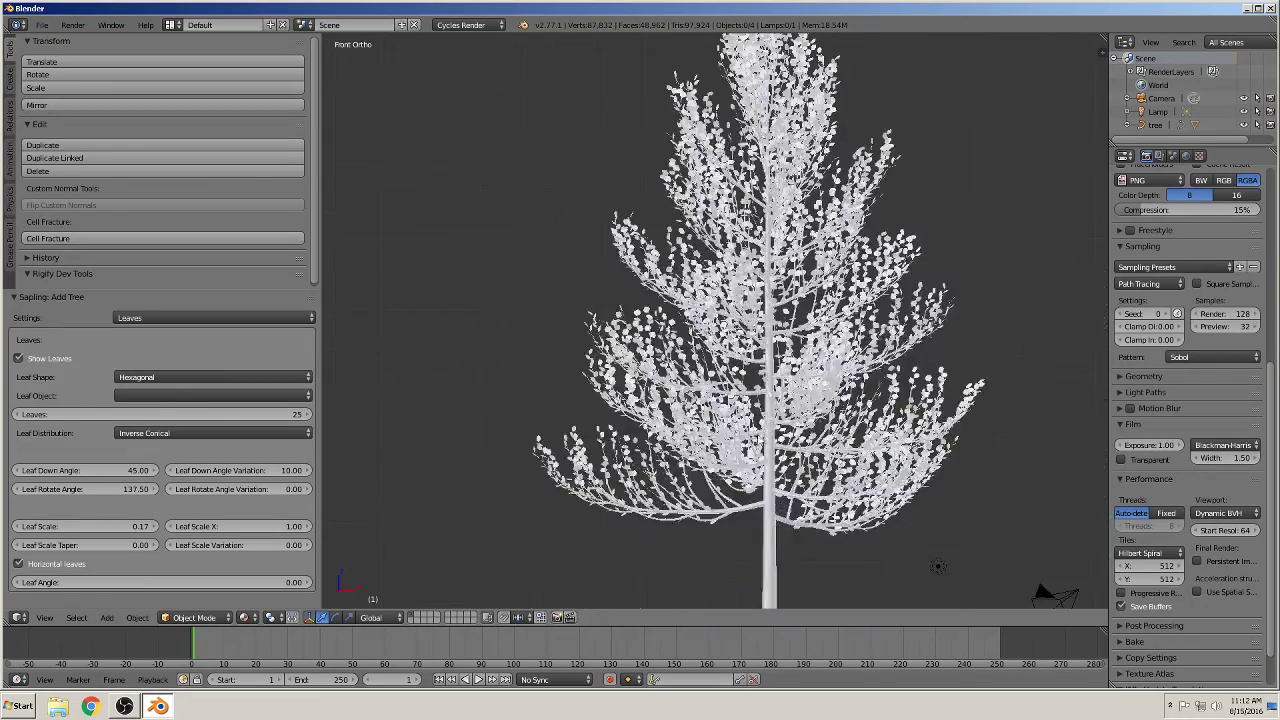
scroll(760, 440, up, 4)
shift+middle_drag(800, 368, 455, 370)
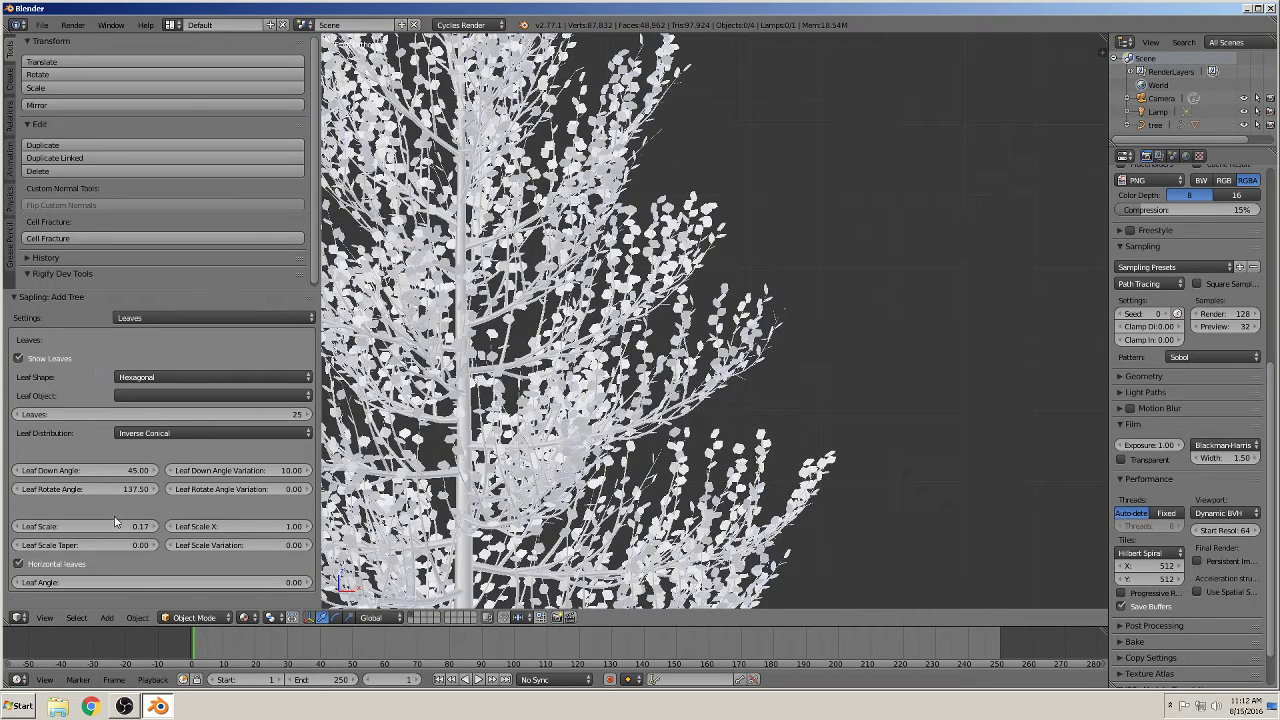
Increase Leaf Scale step by step to 0.50.
drag(154, 531, 155, 531)
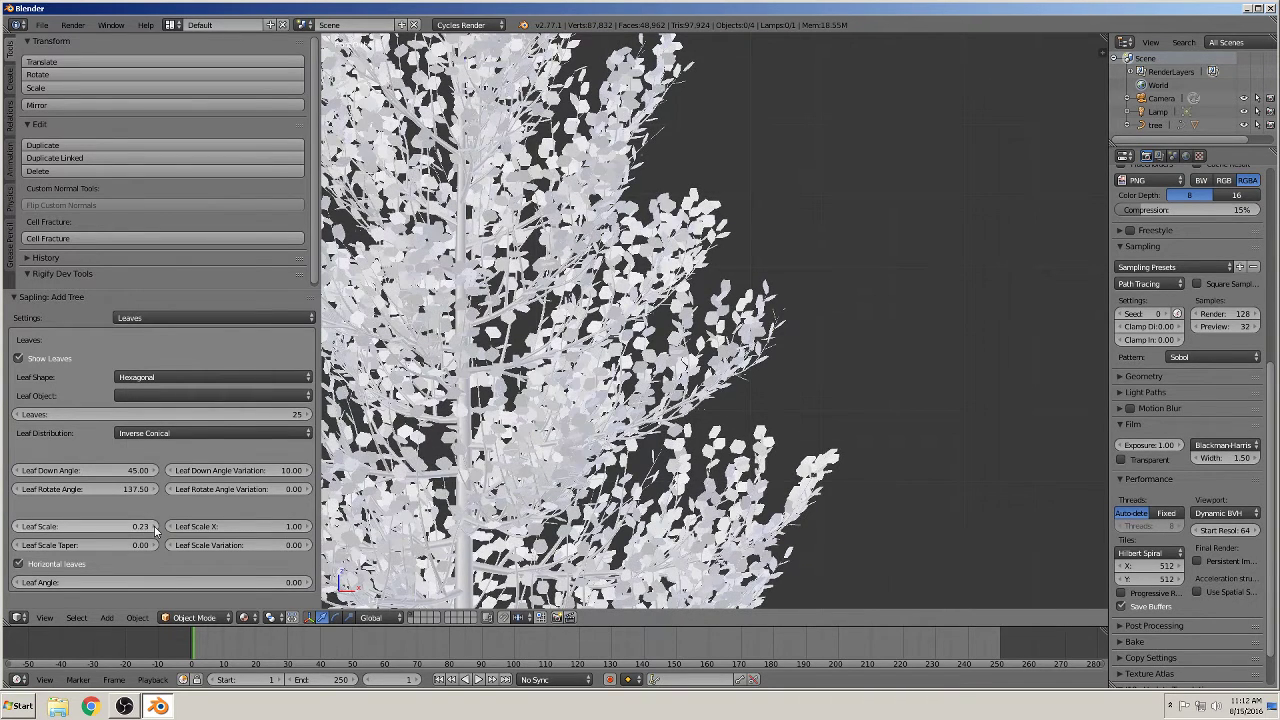
click(155, 531)
click(155, 530)
click(155, 530)
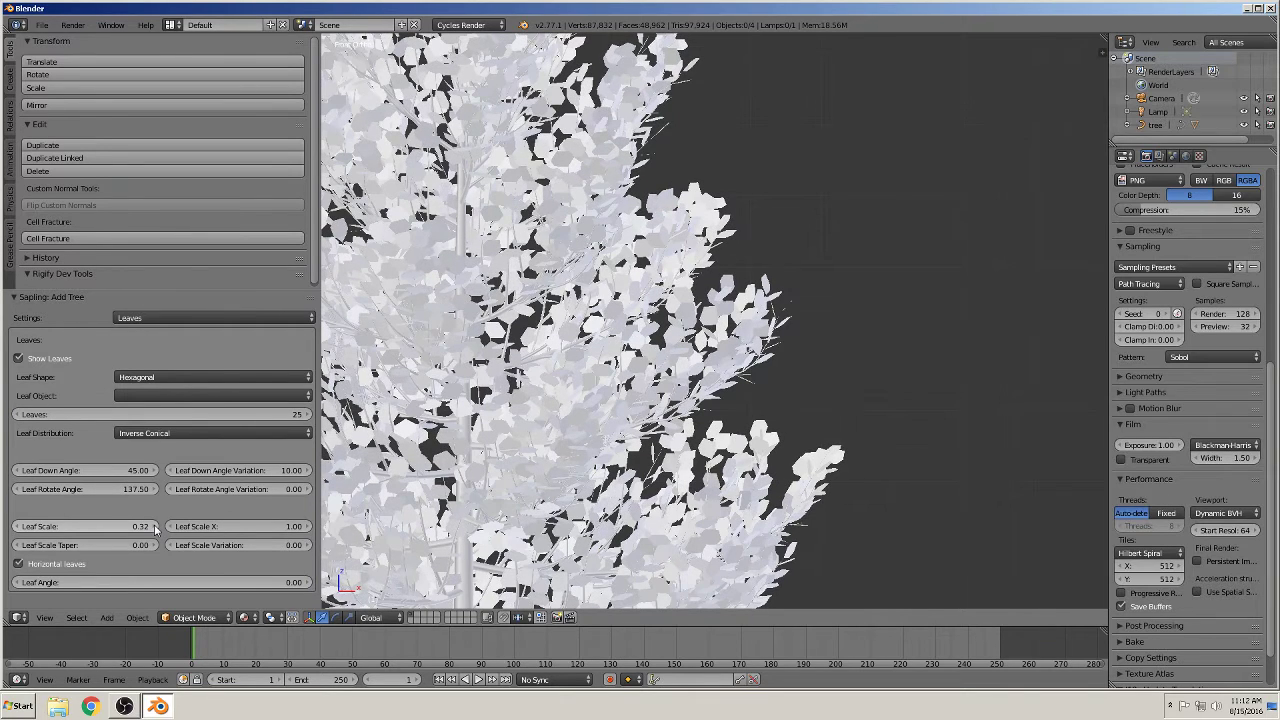
click(155, 530)
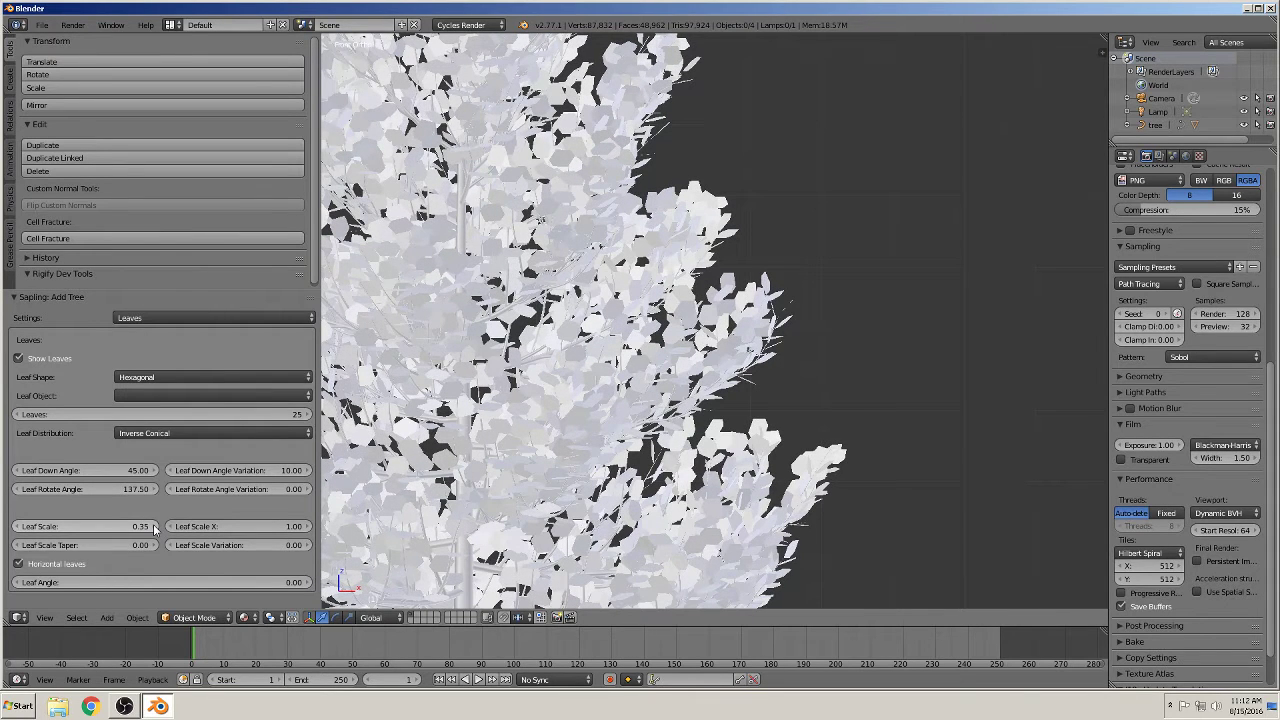
click(155, 530)
click(155, 530)
click(155, 530)
click(155, 530)
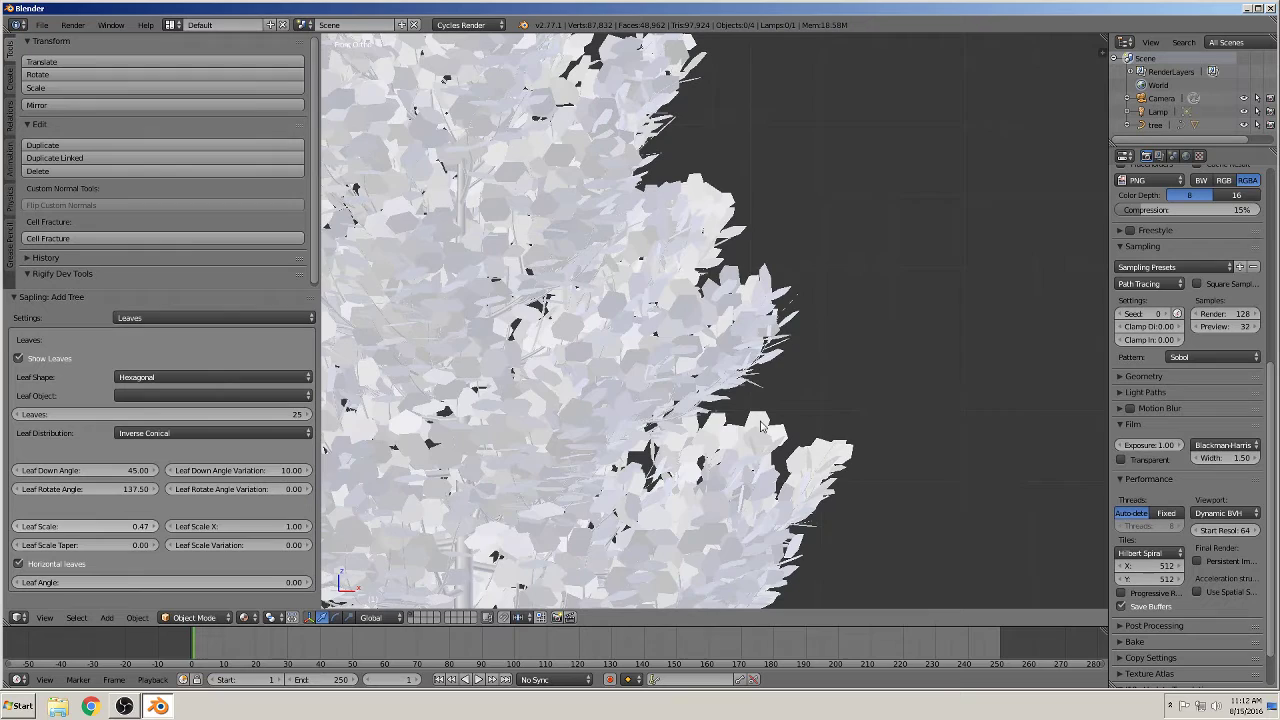
click(155, 530)
scroll(368, 337, down, 5)
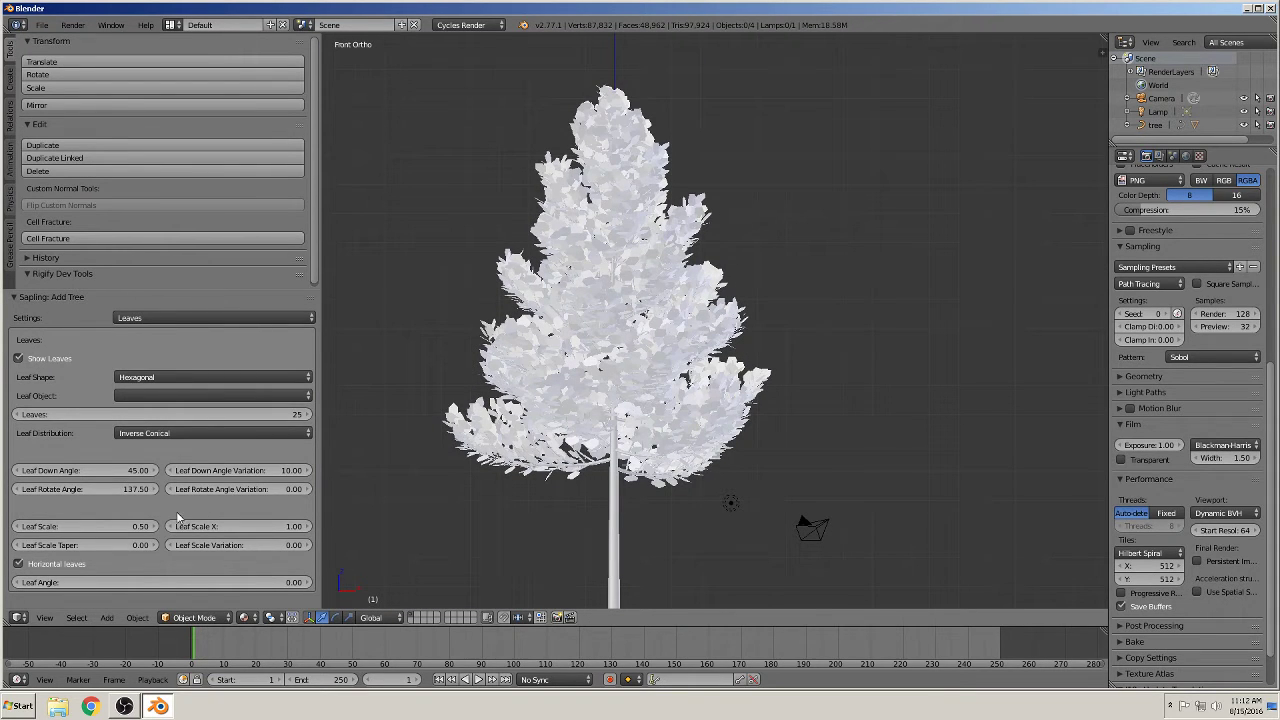
Select the leaves, enlarge the lower area as a UV/Image Editor, and enter Edit Mode.
right_click(584, 390)
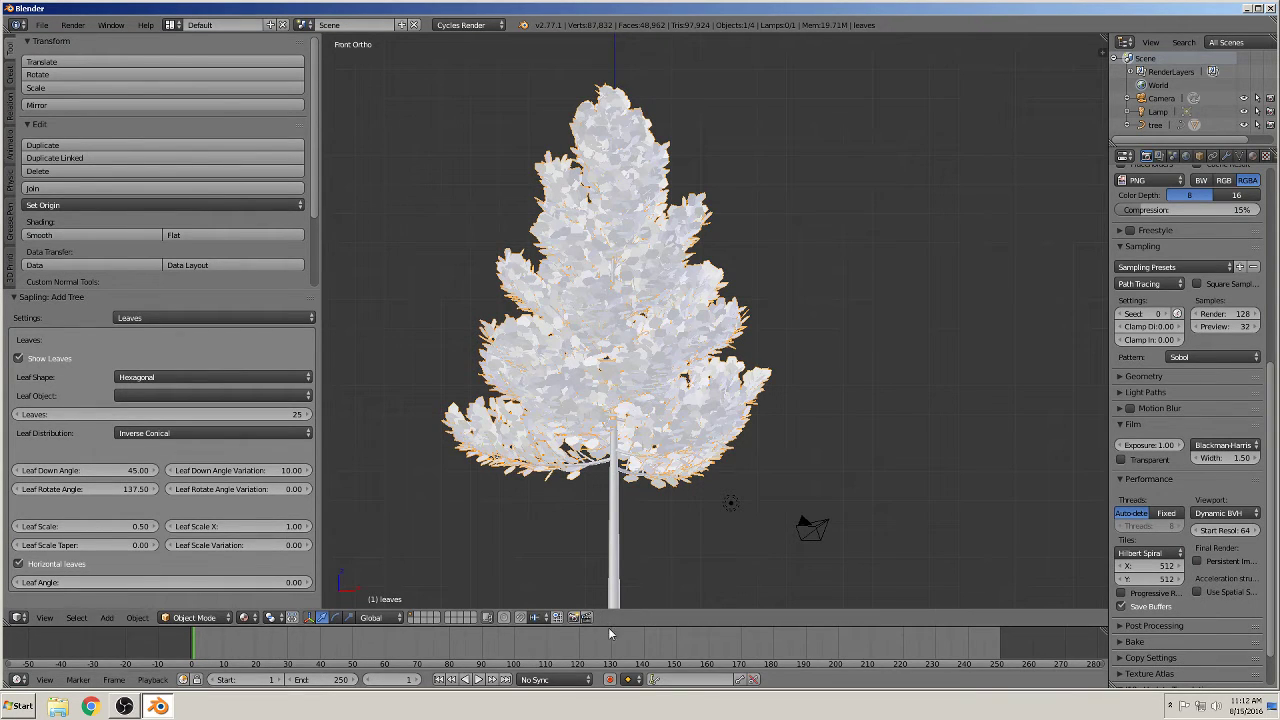
drag(608, 627, 780, 357)
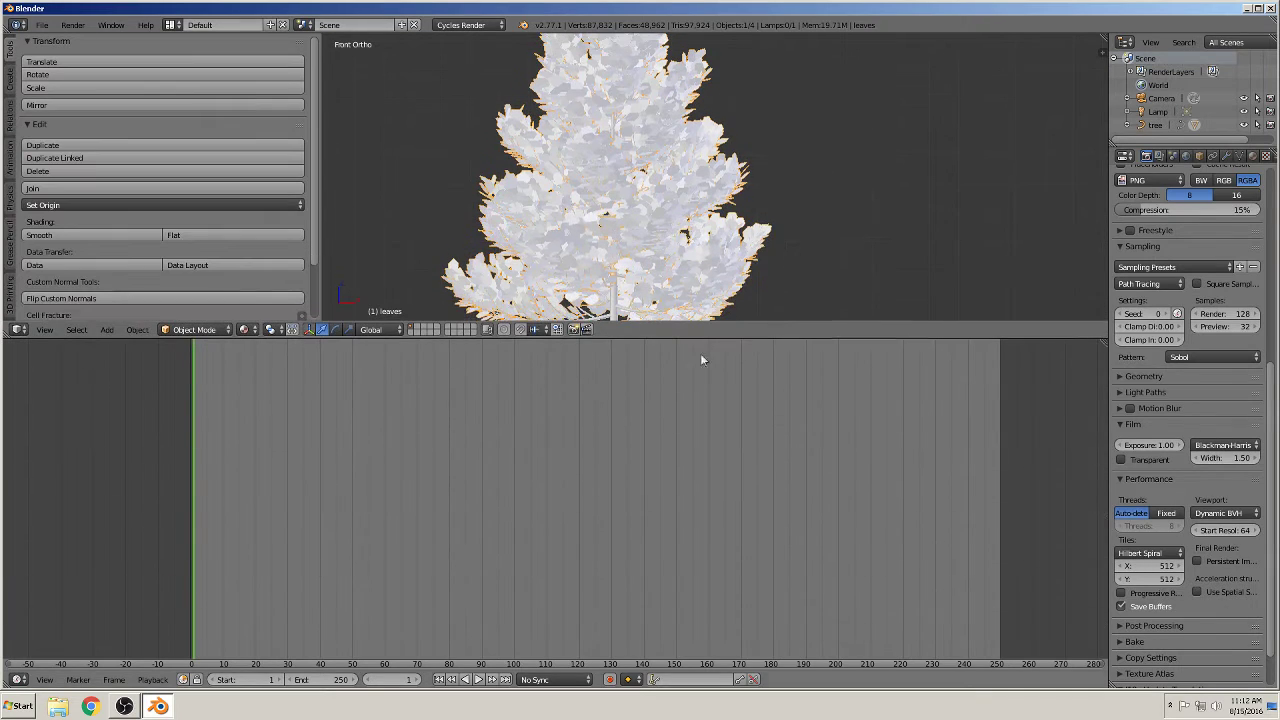
click(18, 679)
click(62, 577)
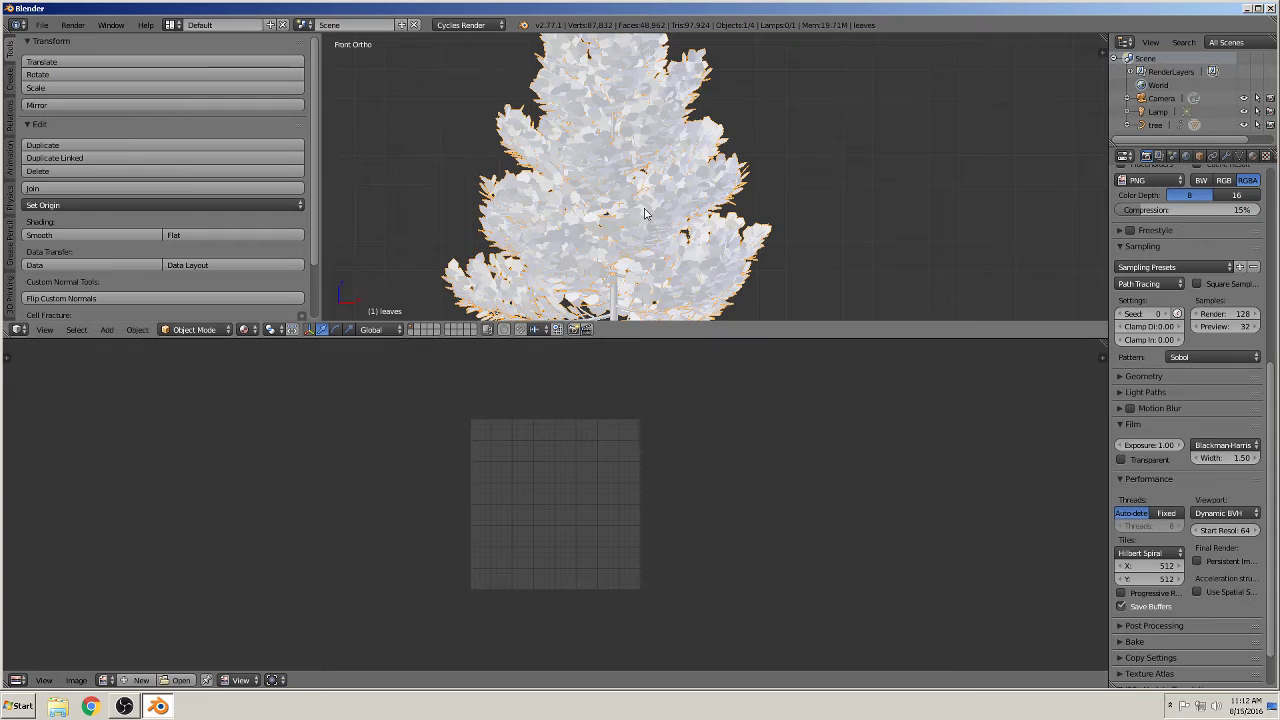
key(Tab)
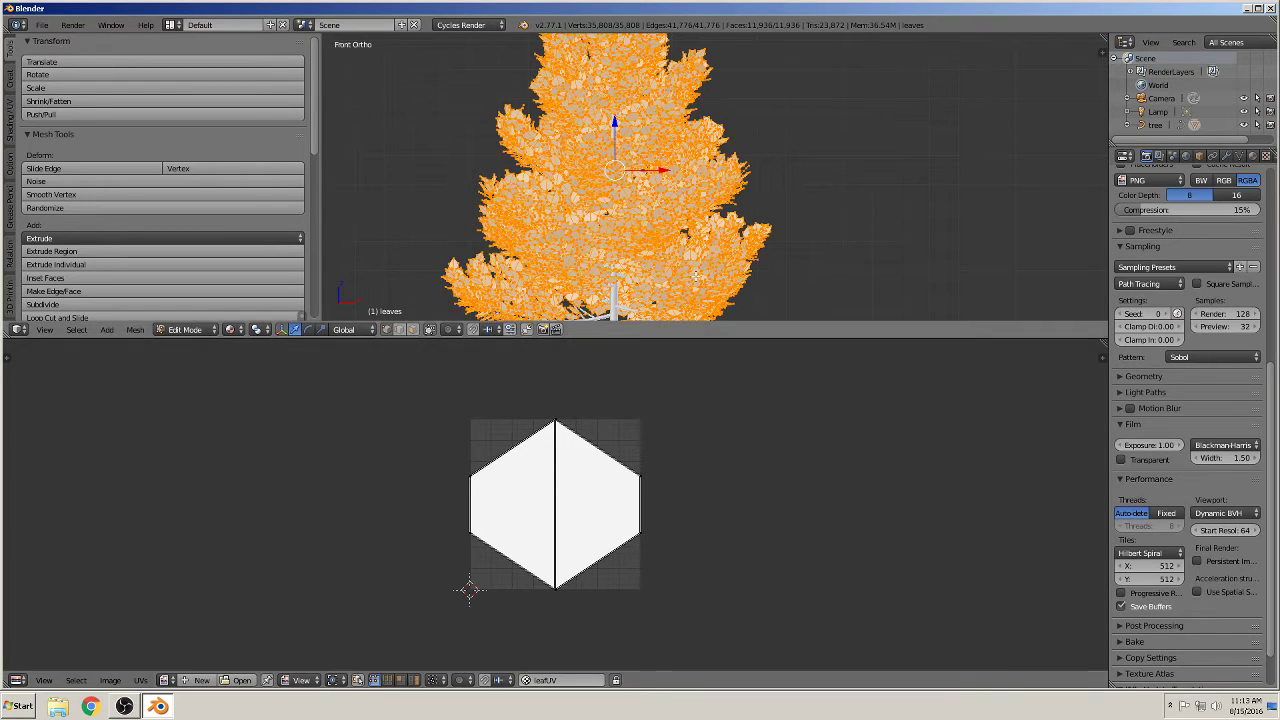
Create a new leaves material with an Image Texture driving its colour.
click(1254, 156)
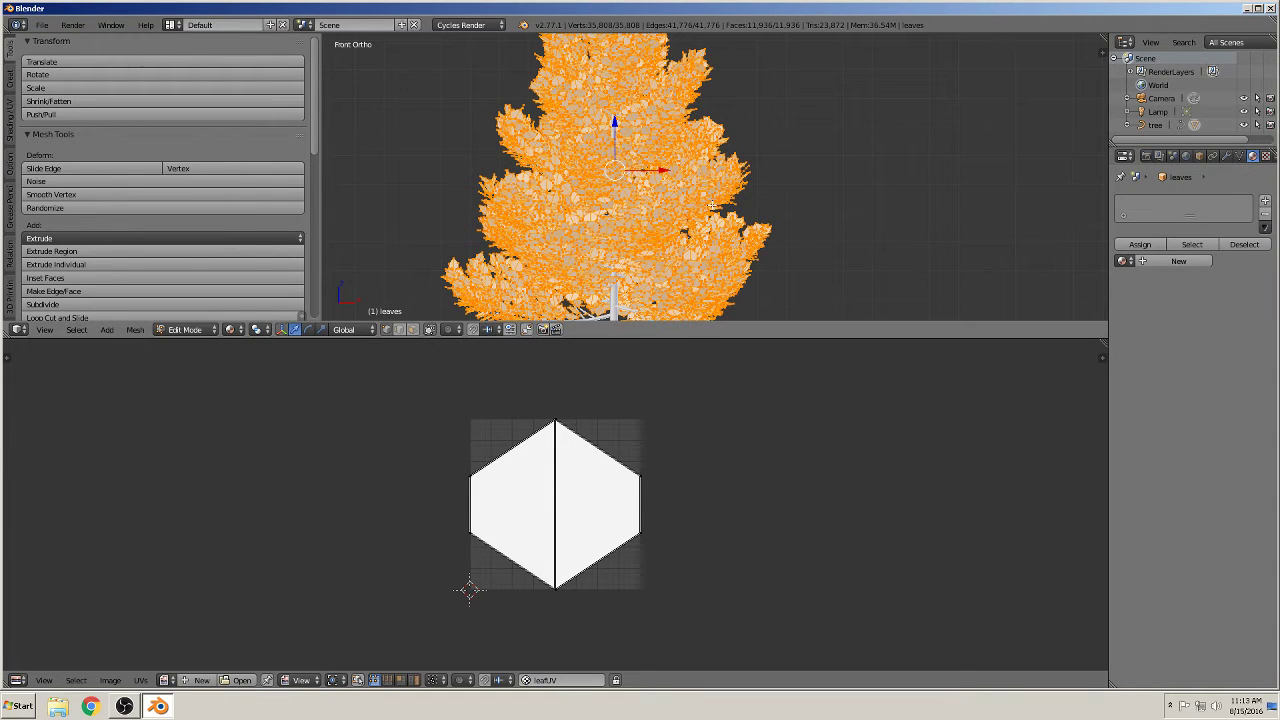
click(1178, 261)
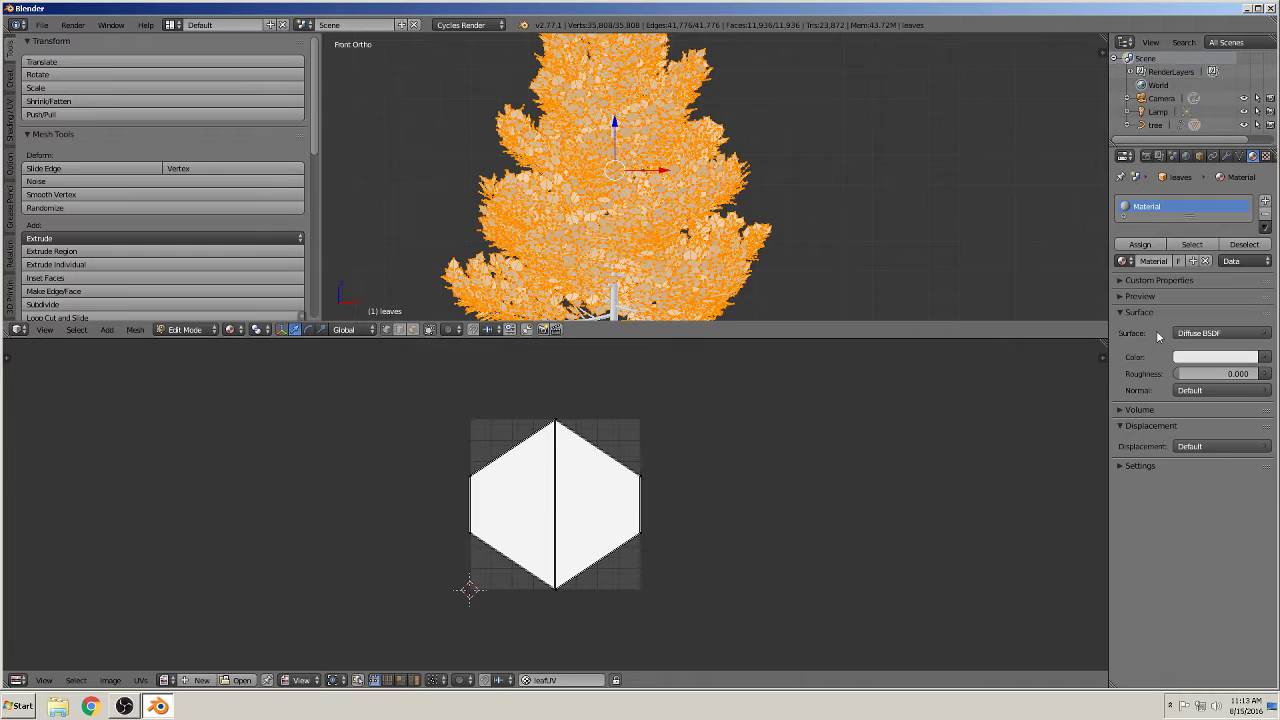
click(1265, 358)
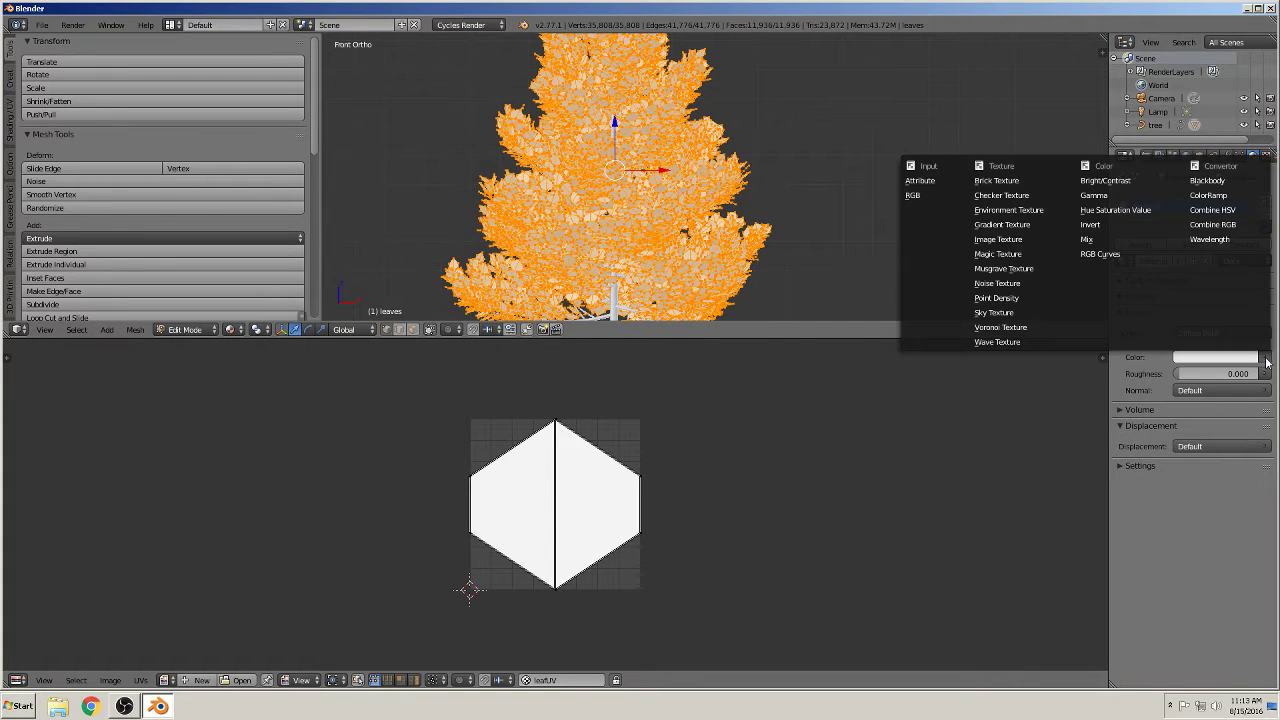
click(990, 240)
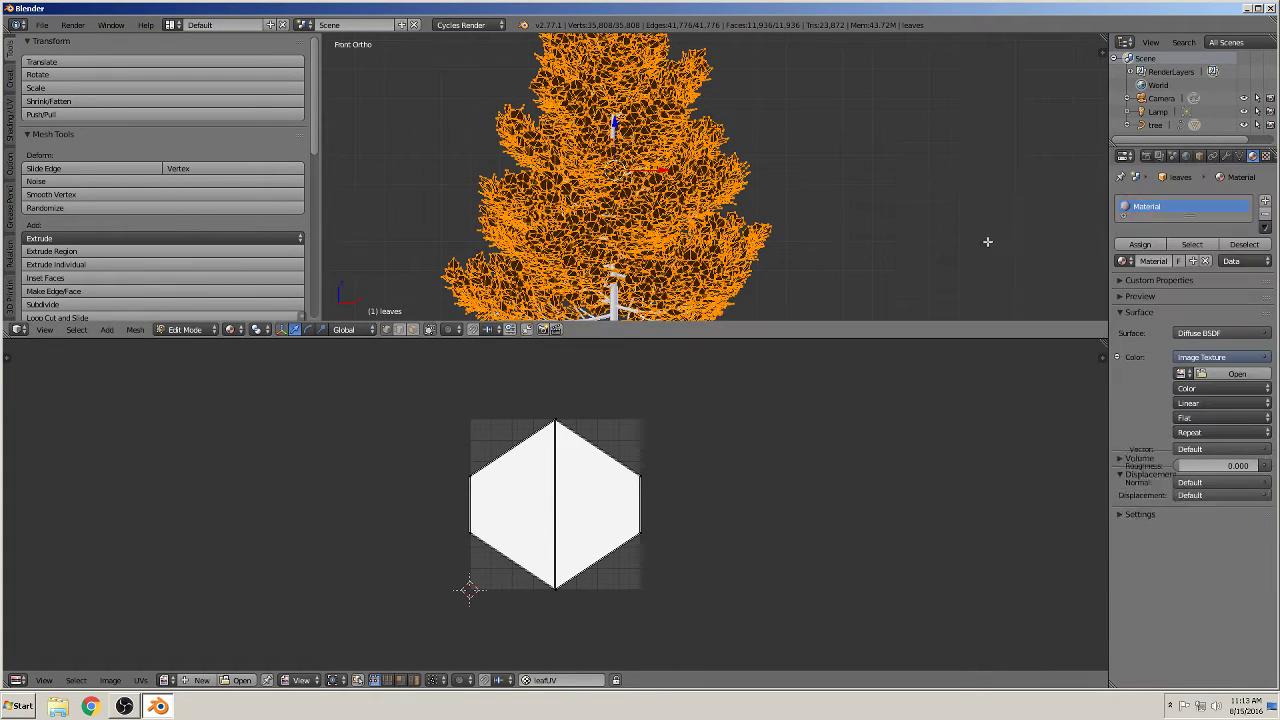
Load the alpha-masked TexturesCom leaf PNG into the image texture.
click(1230, 375)
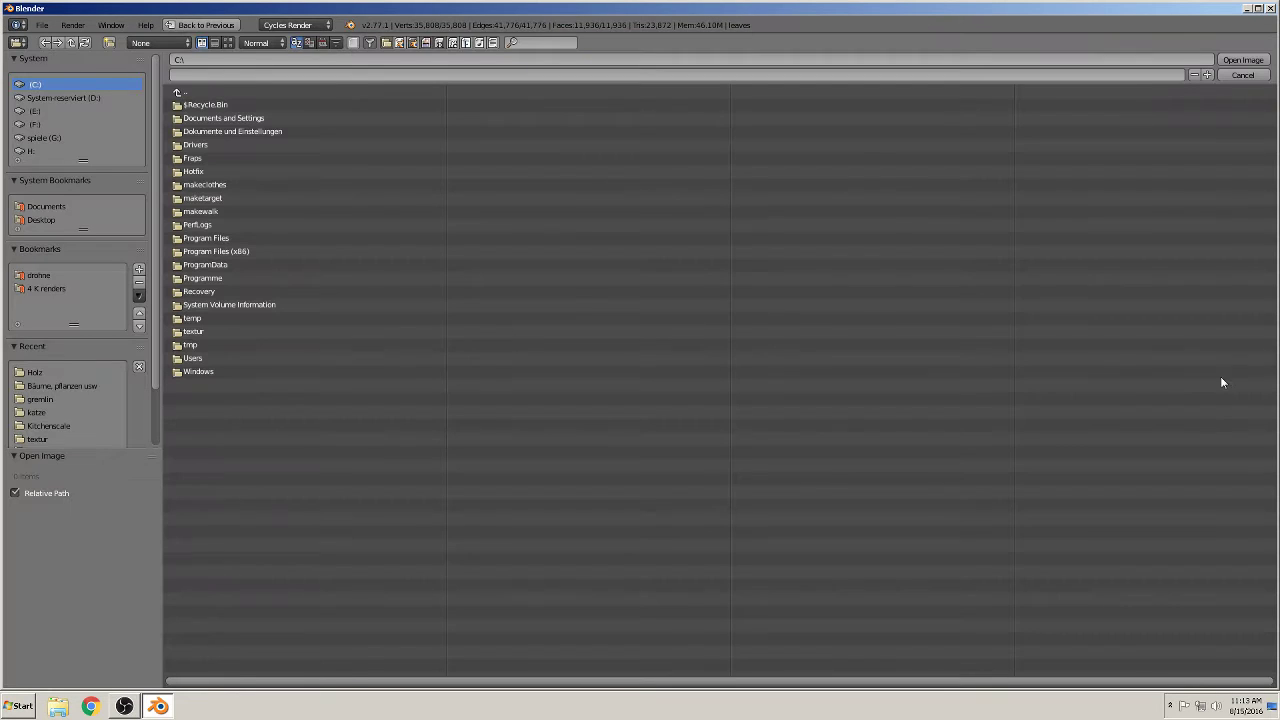
click(62, 385)
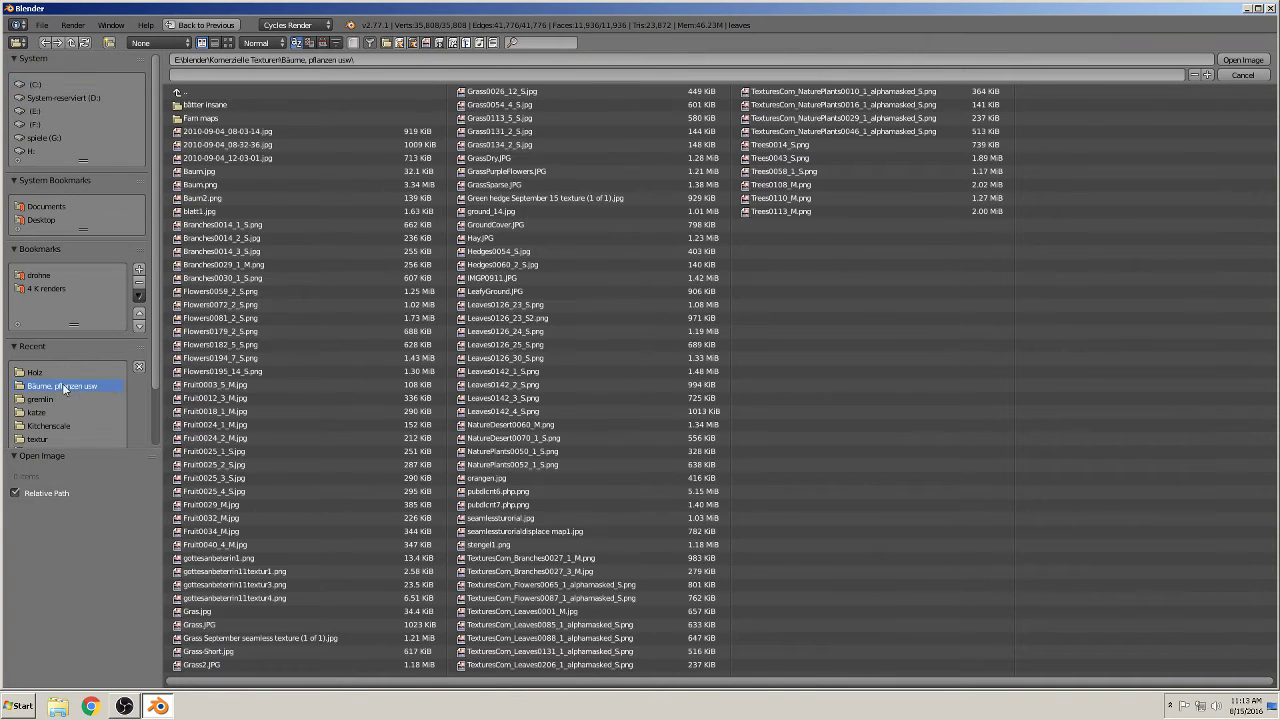
click(228, 42)
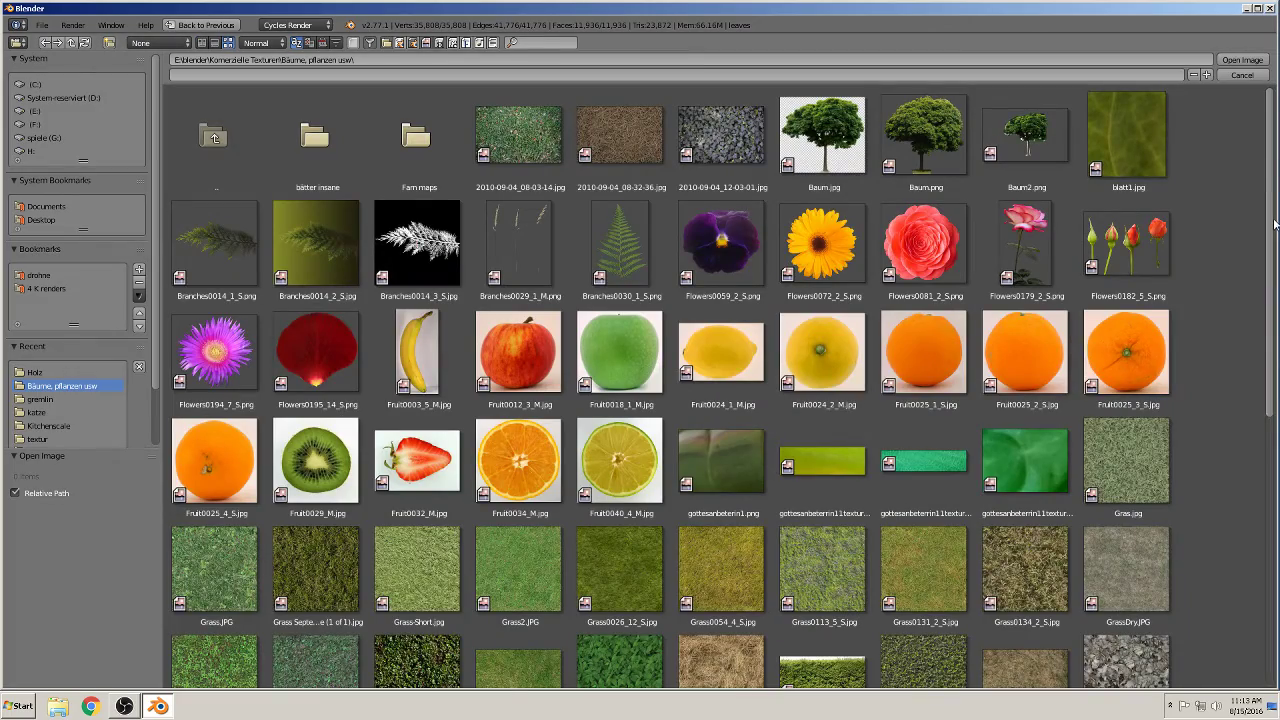
drag(1275, 224, 1275, 489)
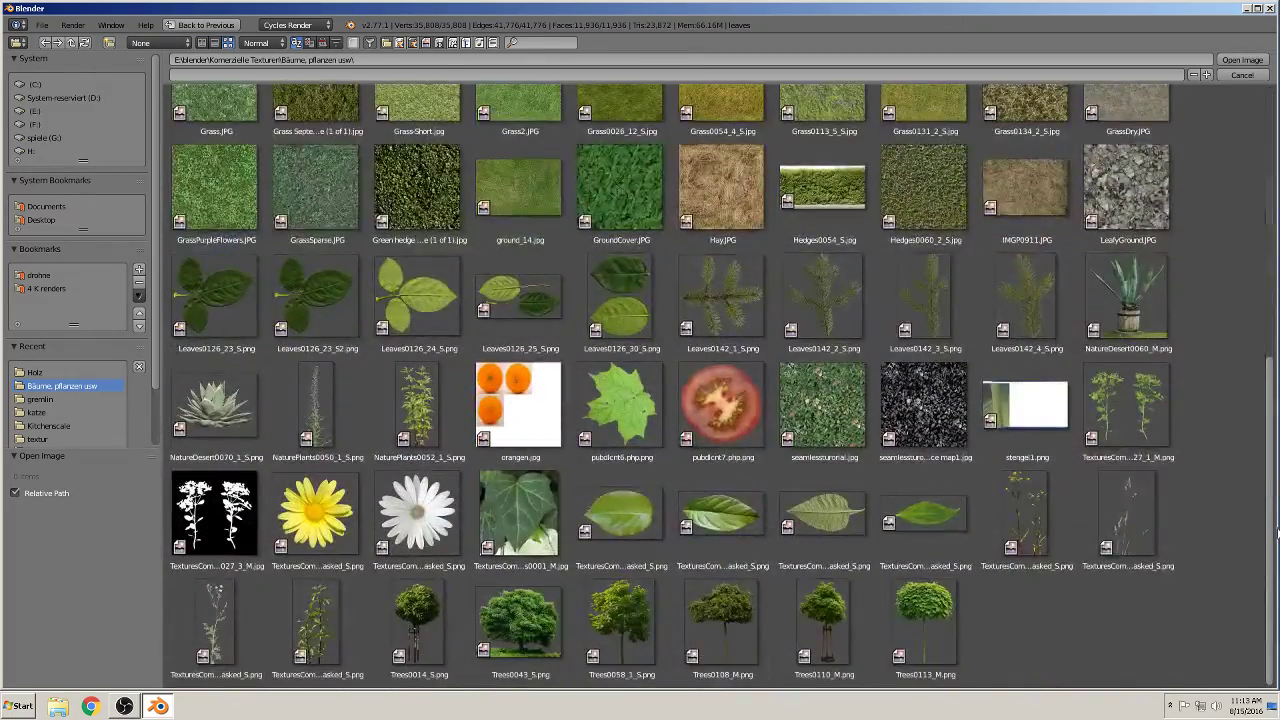
click(633, 540)
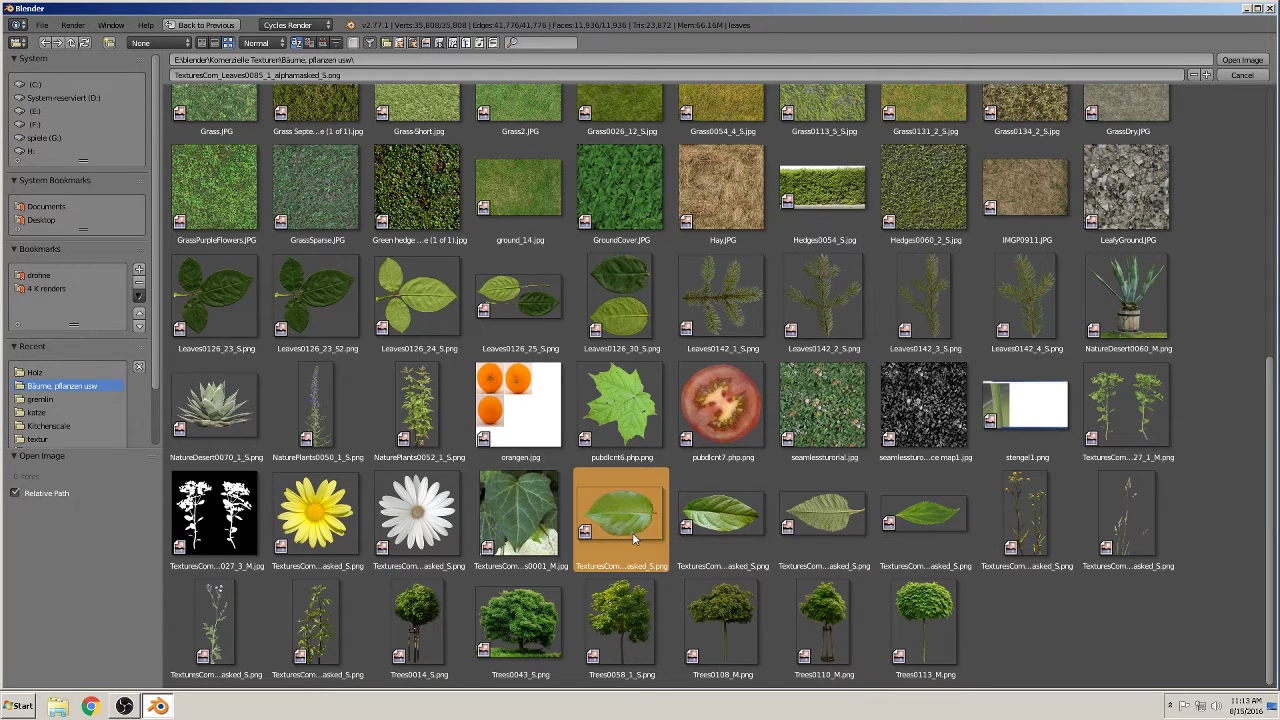
double_click(633, 540)
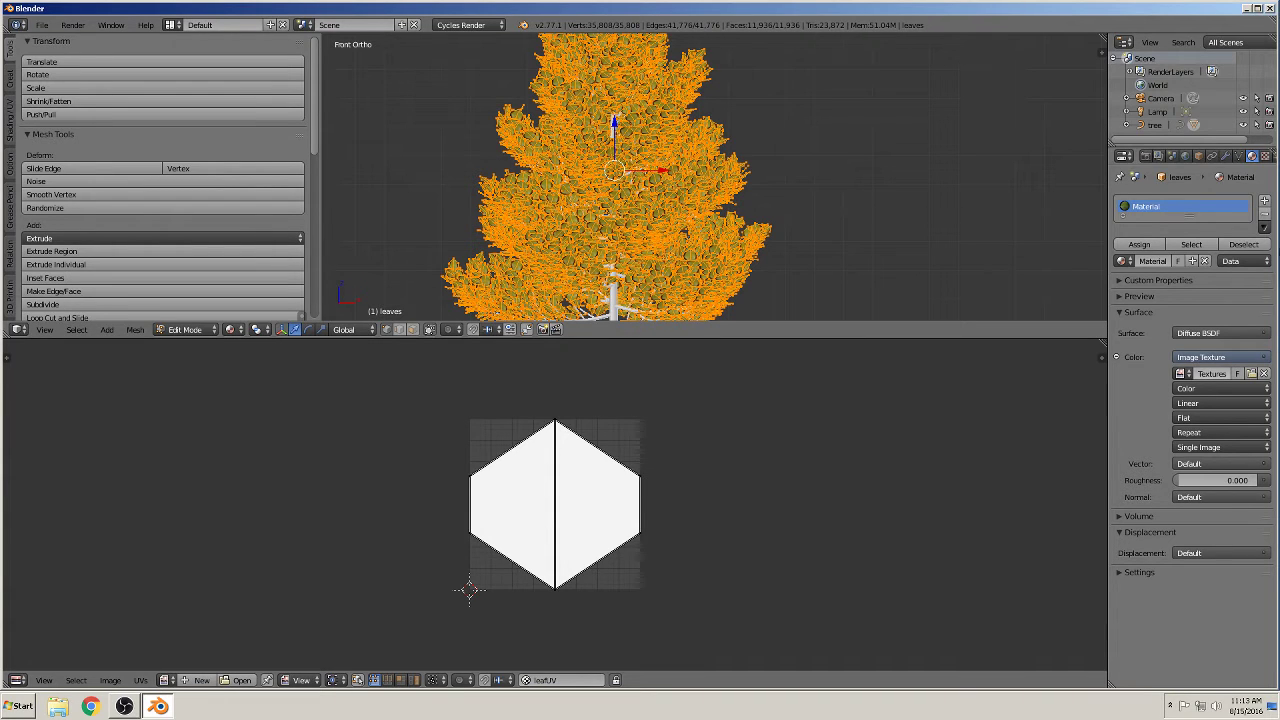
Show the leaf image in the UV editor and move the UV hexagon over the leaf.
click(141, 680)
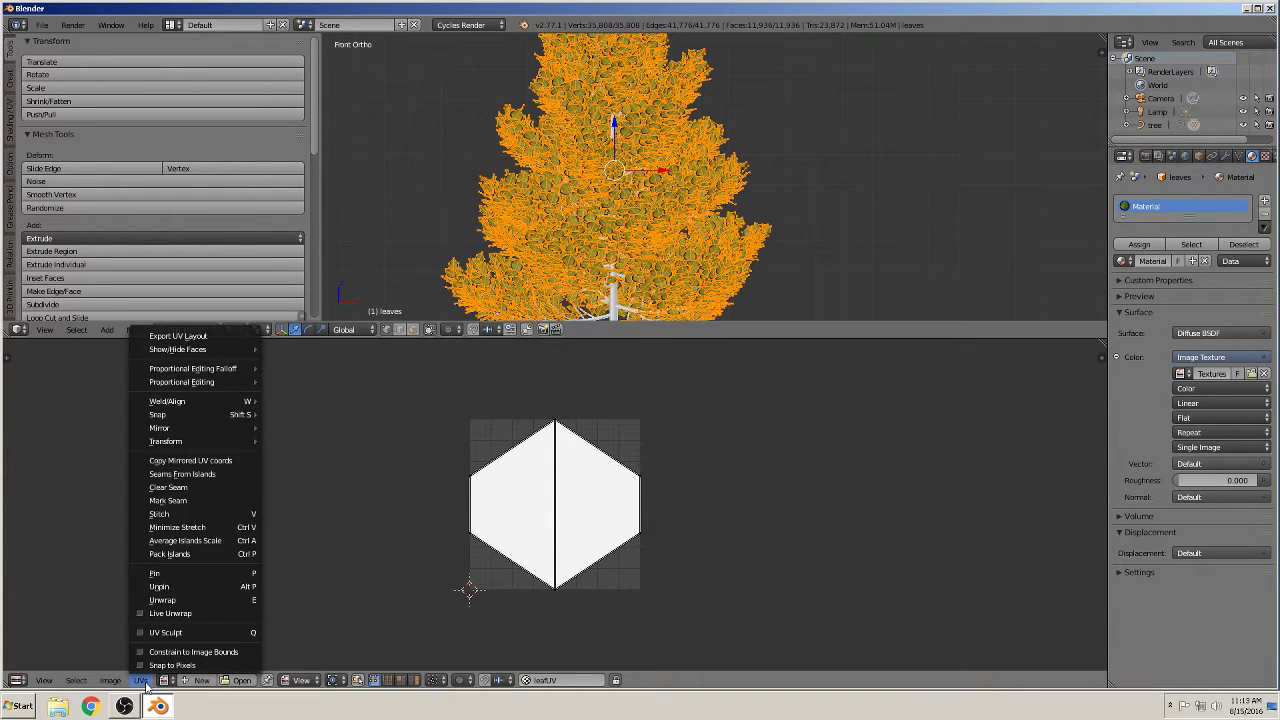
click(141, 680)
click(165, 680)
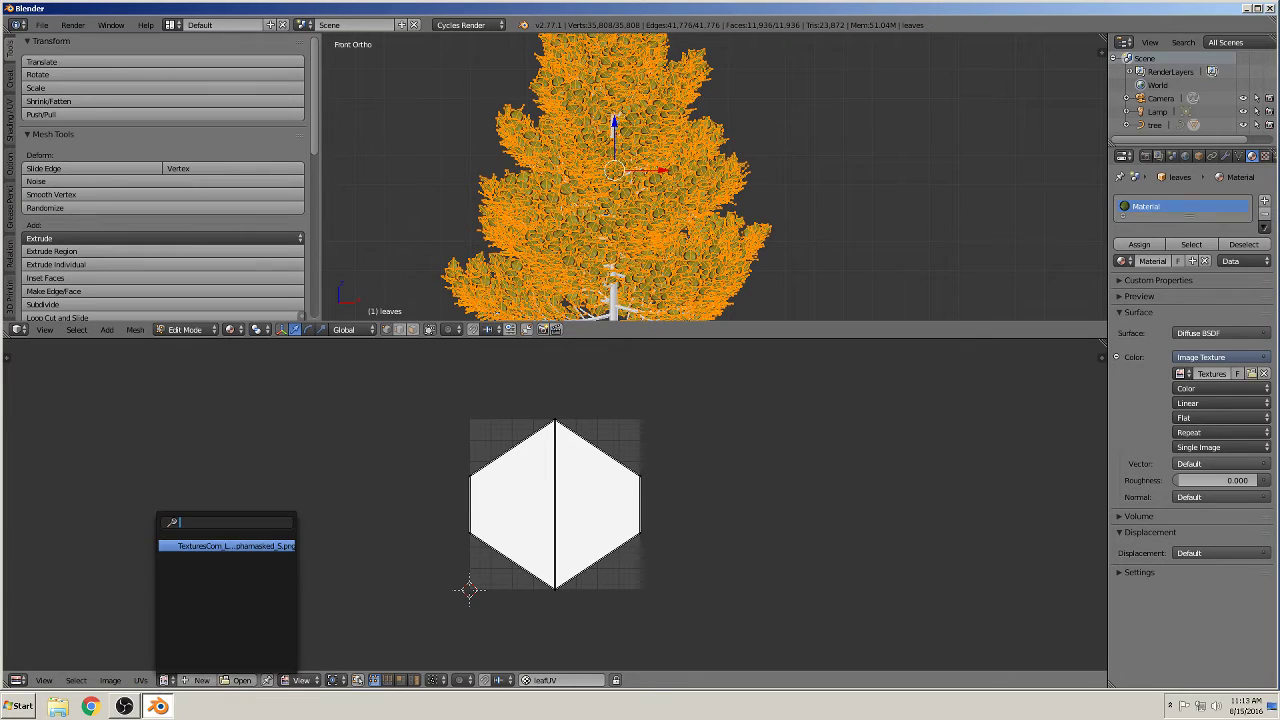
click(204, 545)
scroll(500, 570, down, 3)
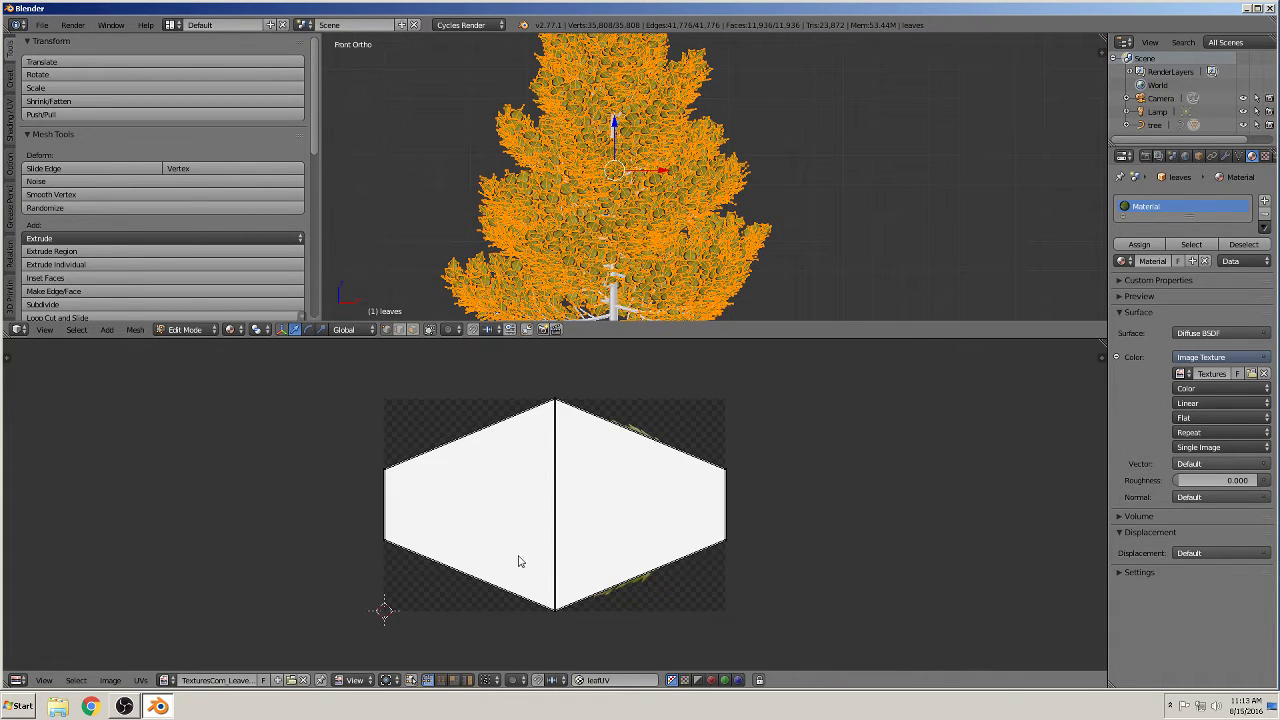
scroll(607, 503, up, 2)
key(a)
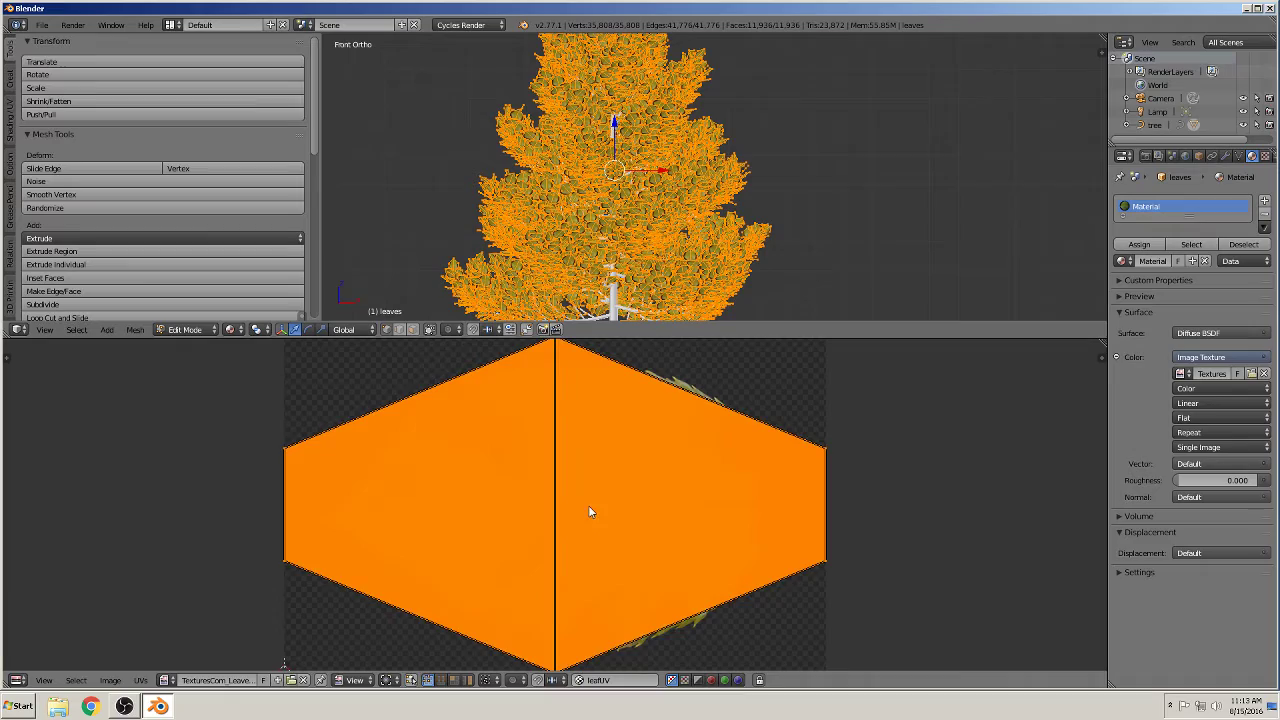
key(g)
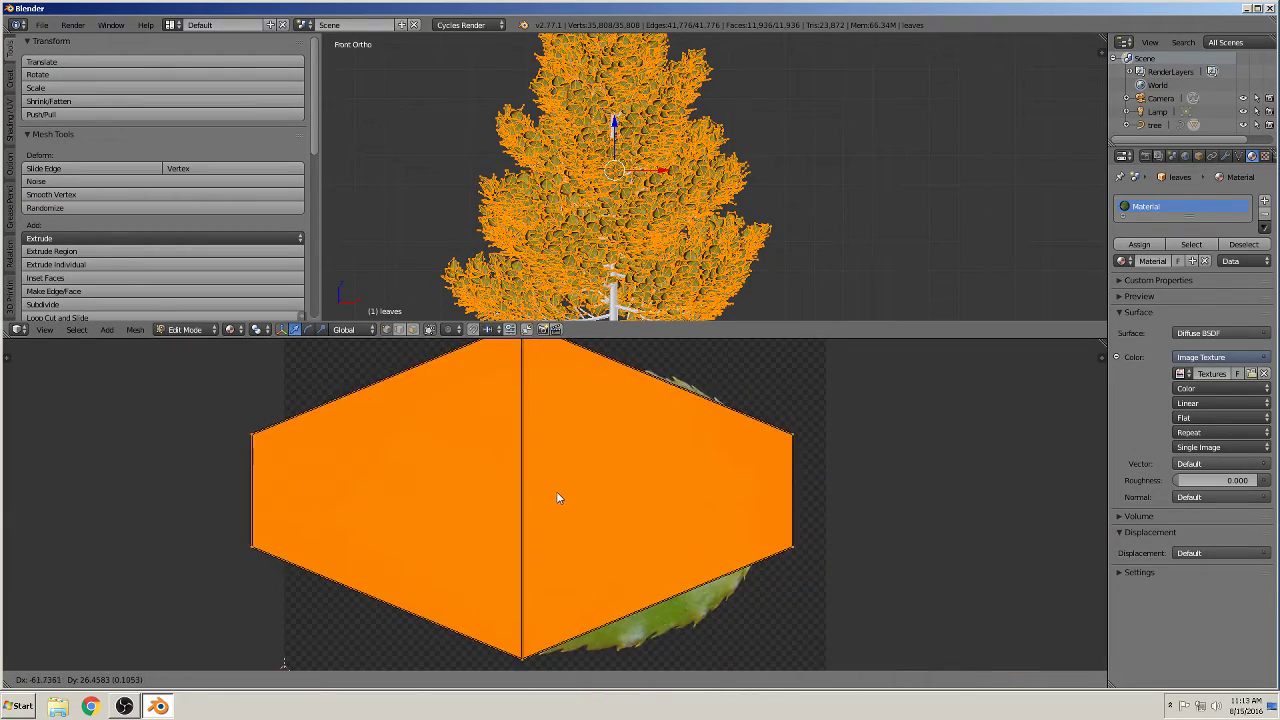
click(577, 494)
Enlarge the 3D view and split the UV editor into two side-by-side panes.
scroll(640, 235, up, 4)
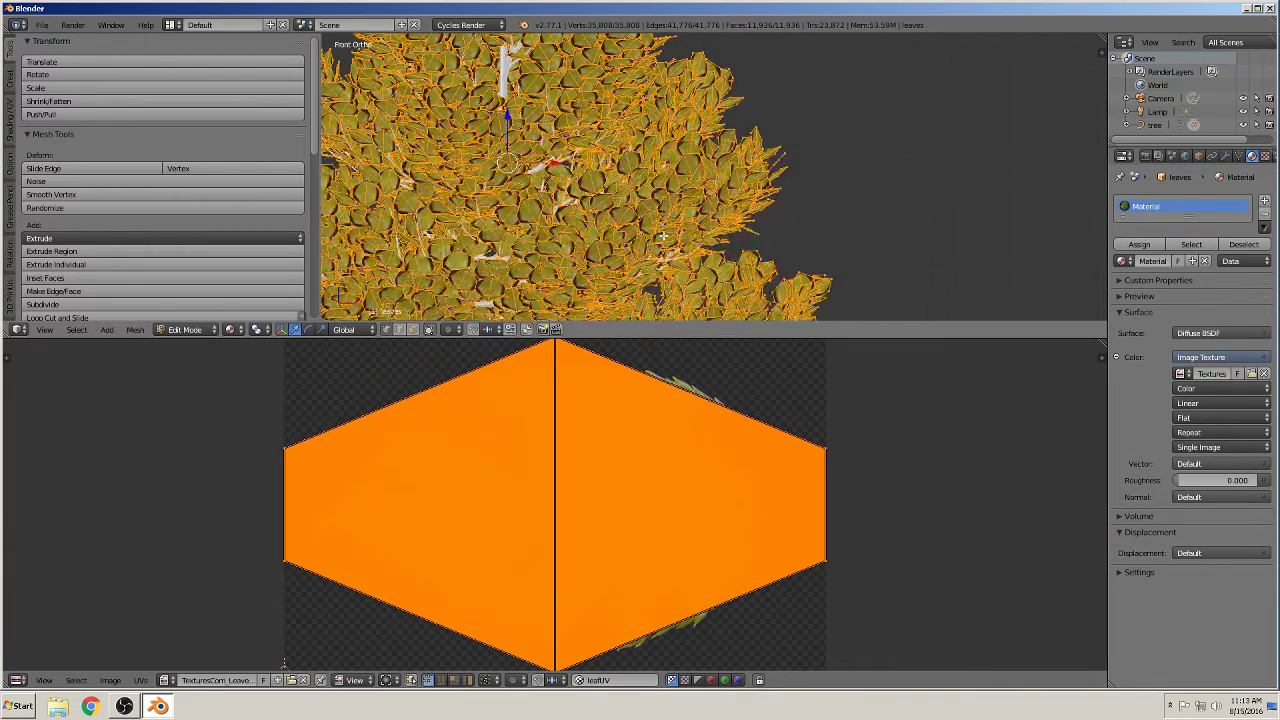
scroll(663, 236, up, 3)
scroll(663, 236, up, 2)
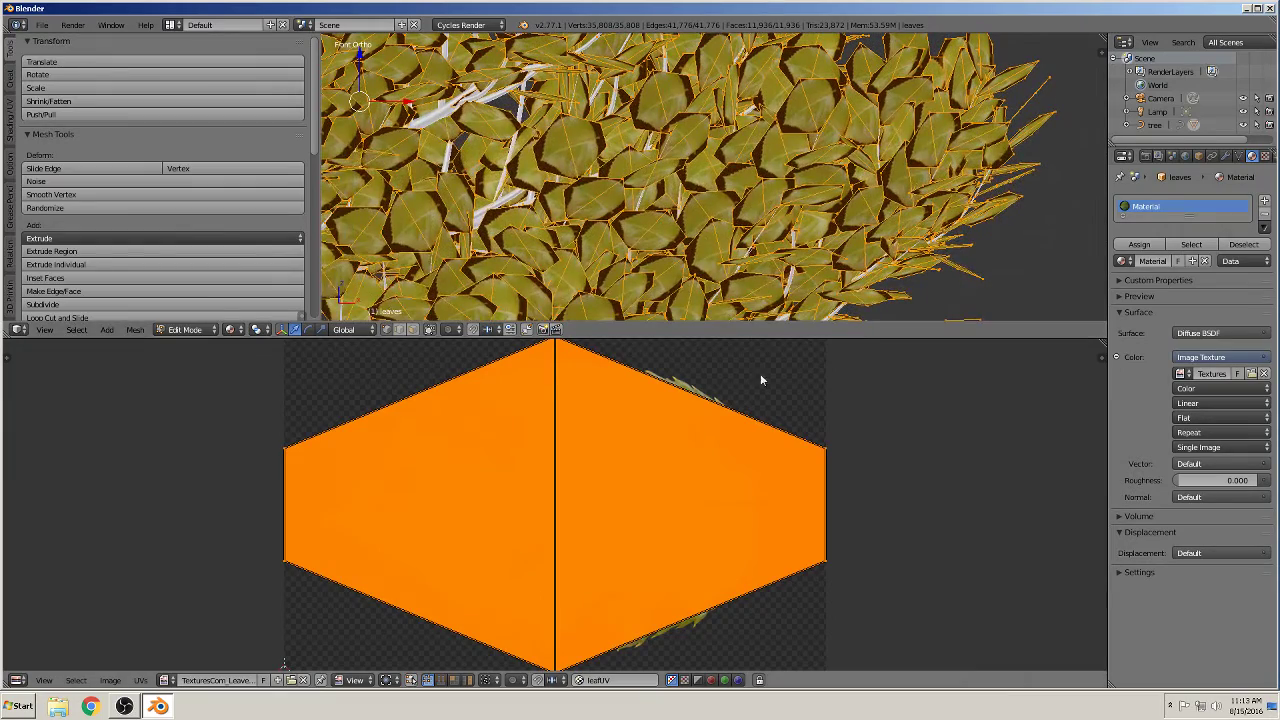
key(a)
drag(871, 337, 871, 502)
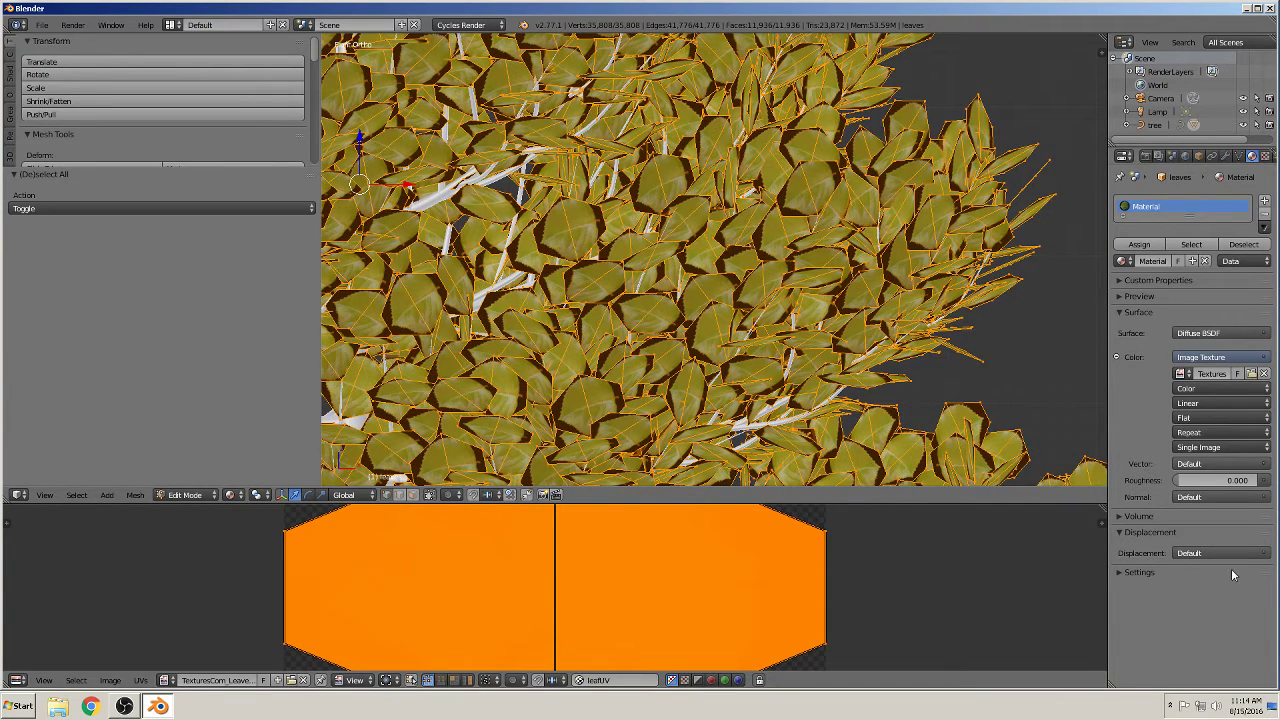
drag(1101, 506, 565, 540)
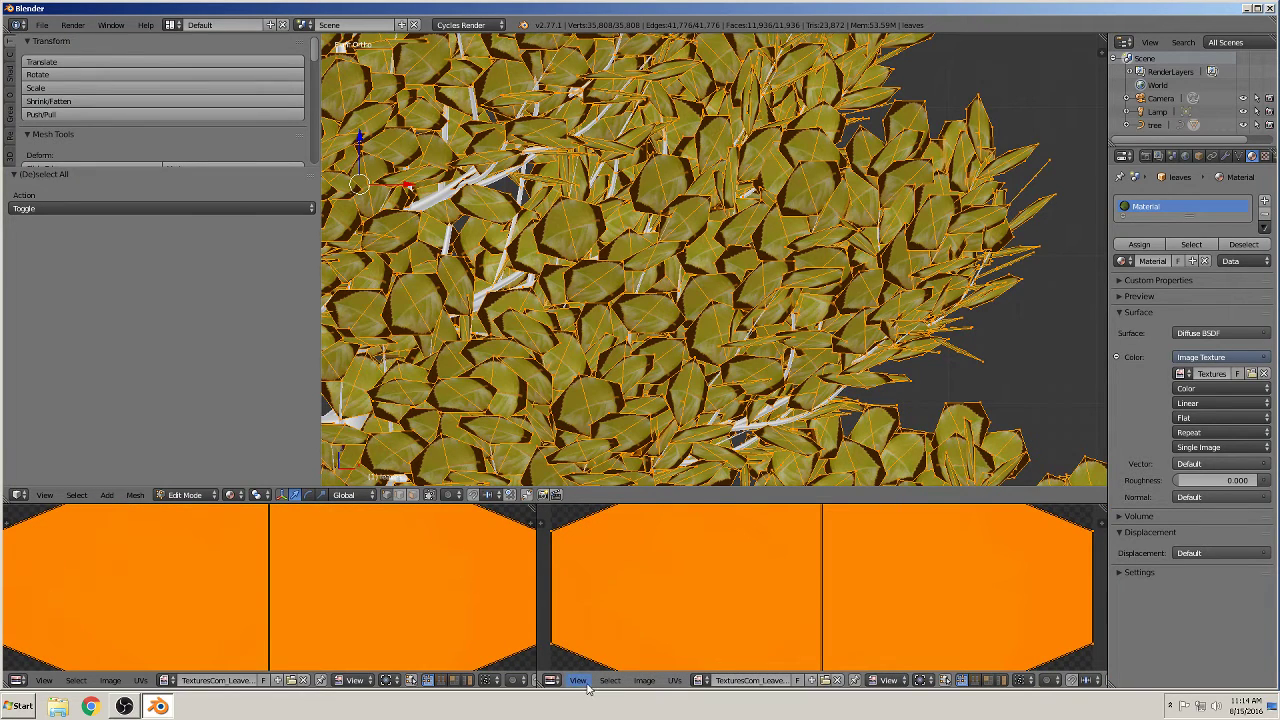
Turn the right lower pane into the material Node Editor and give it more height.
click(551, 680)
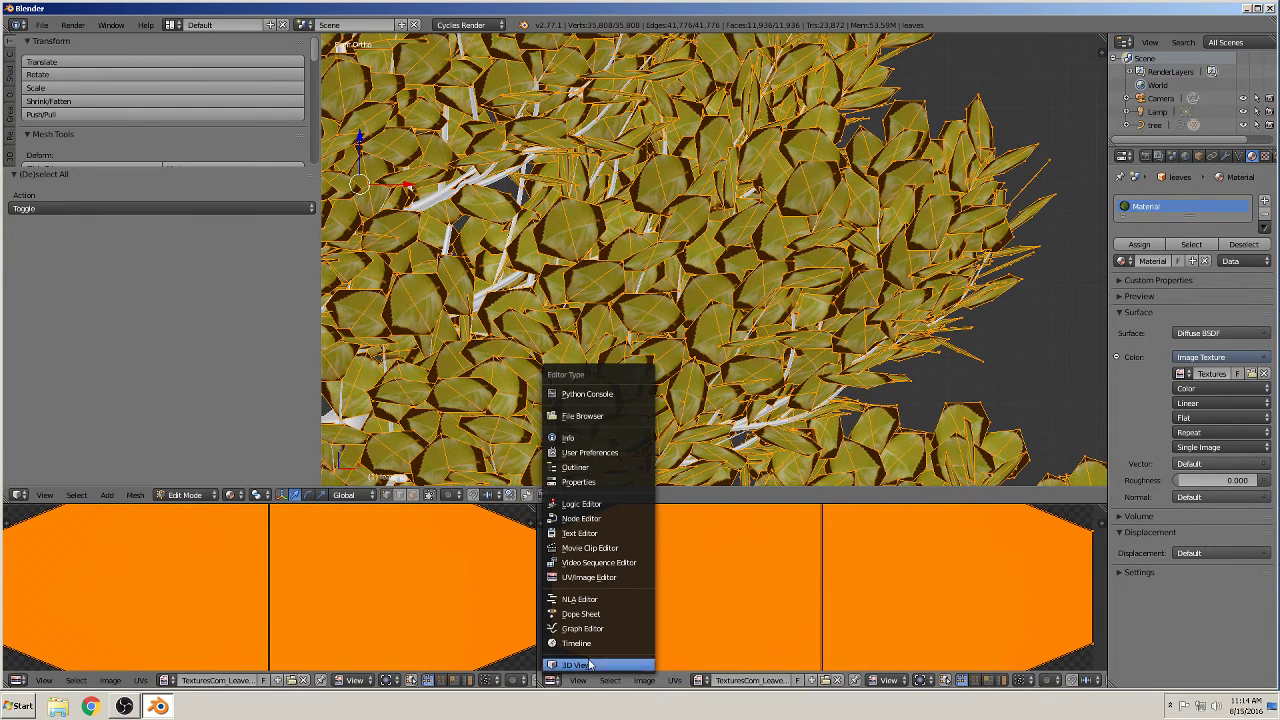
click(610, 520)
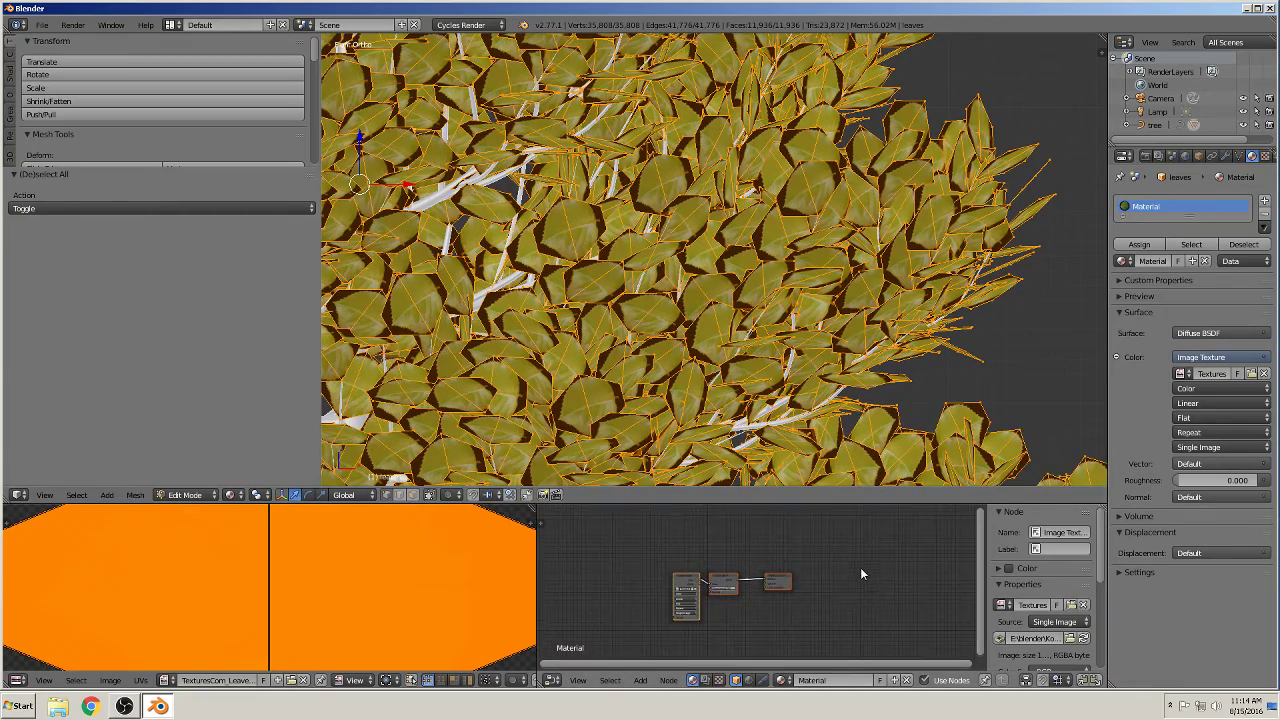
scroll(862, 575, up, 5)
drag(865, 504, 874, 230)
scroll(780, 524, down, 2)
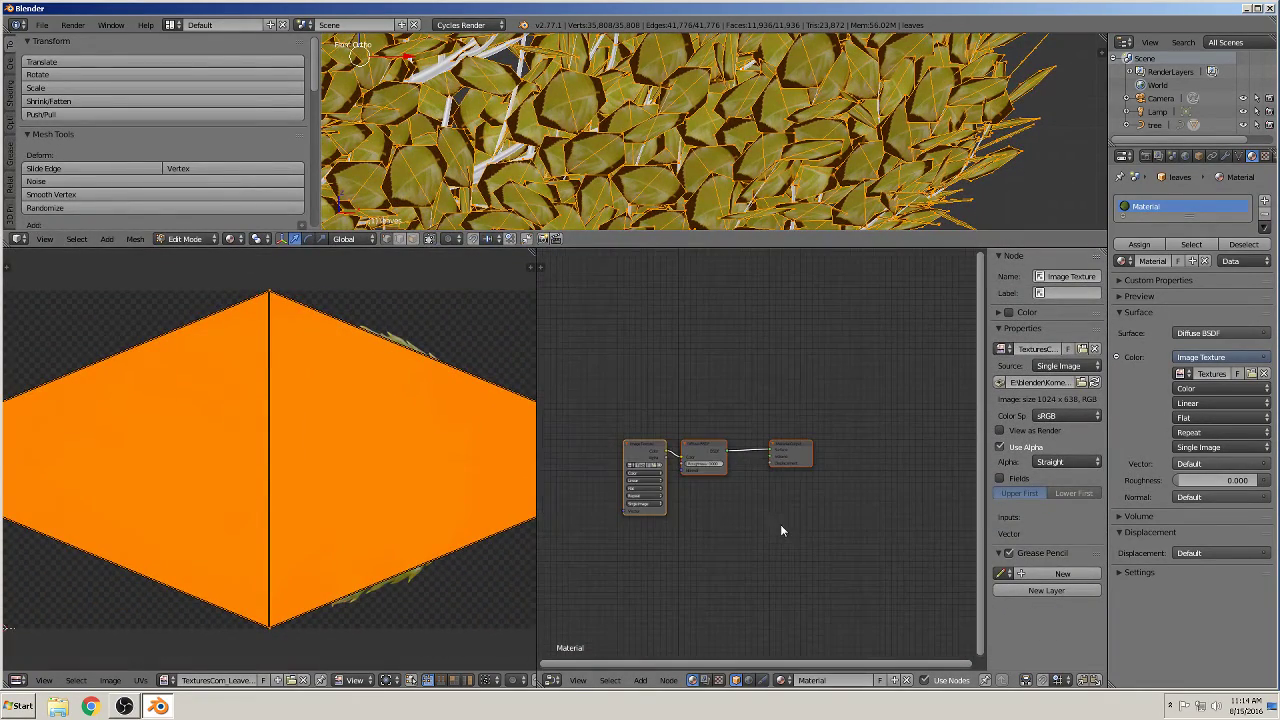
Spread the Diffuse BSDF and Material Output nodes apart in the node view.
drag(710, 457, 749, 374)
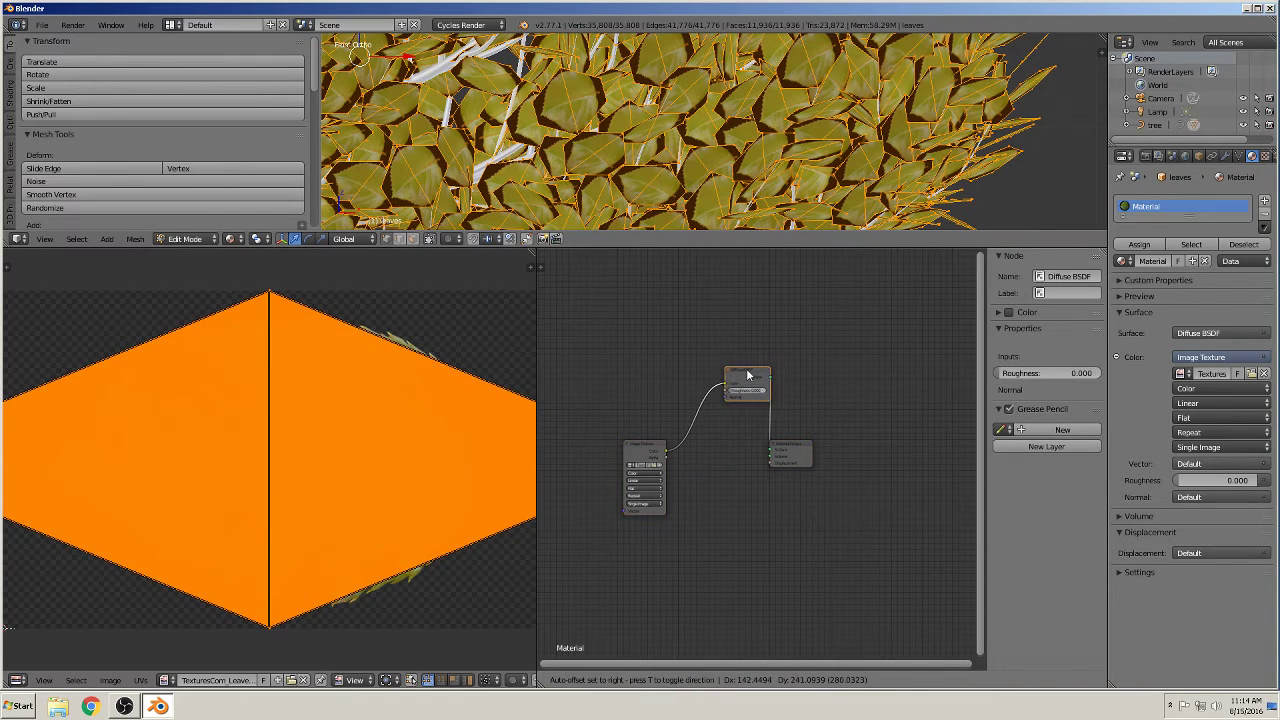
drag(786, 449, 911, 415)
key(g)
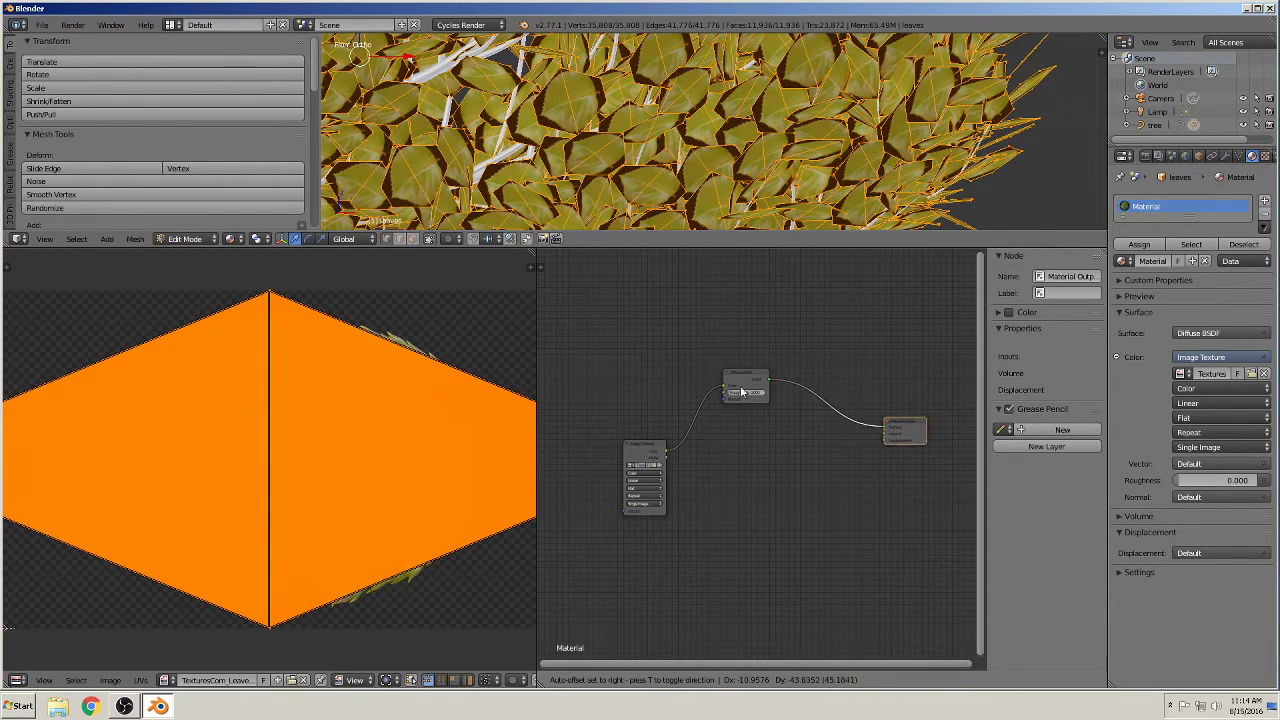
click(756, 373)
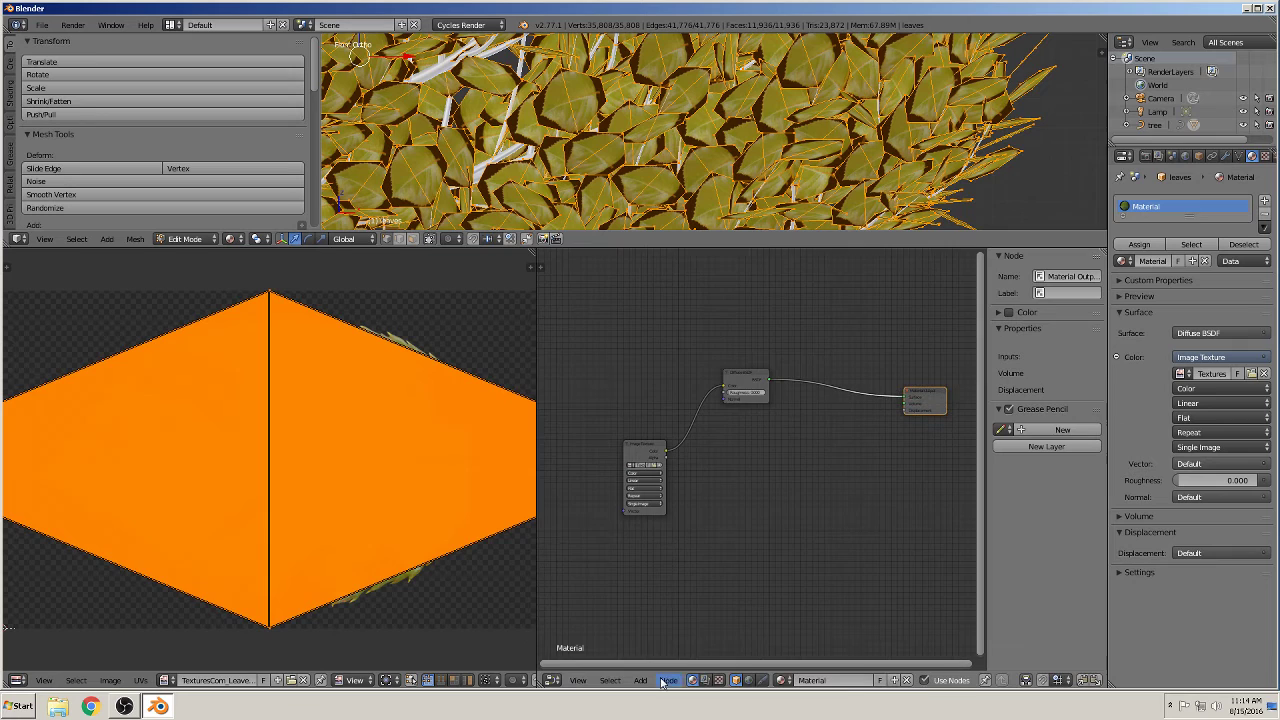
scroll(832, 511, up, 1)
middle_drag(832, 511, 788, 566)
scroll(750, 600, up, 1)
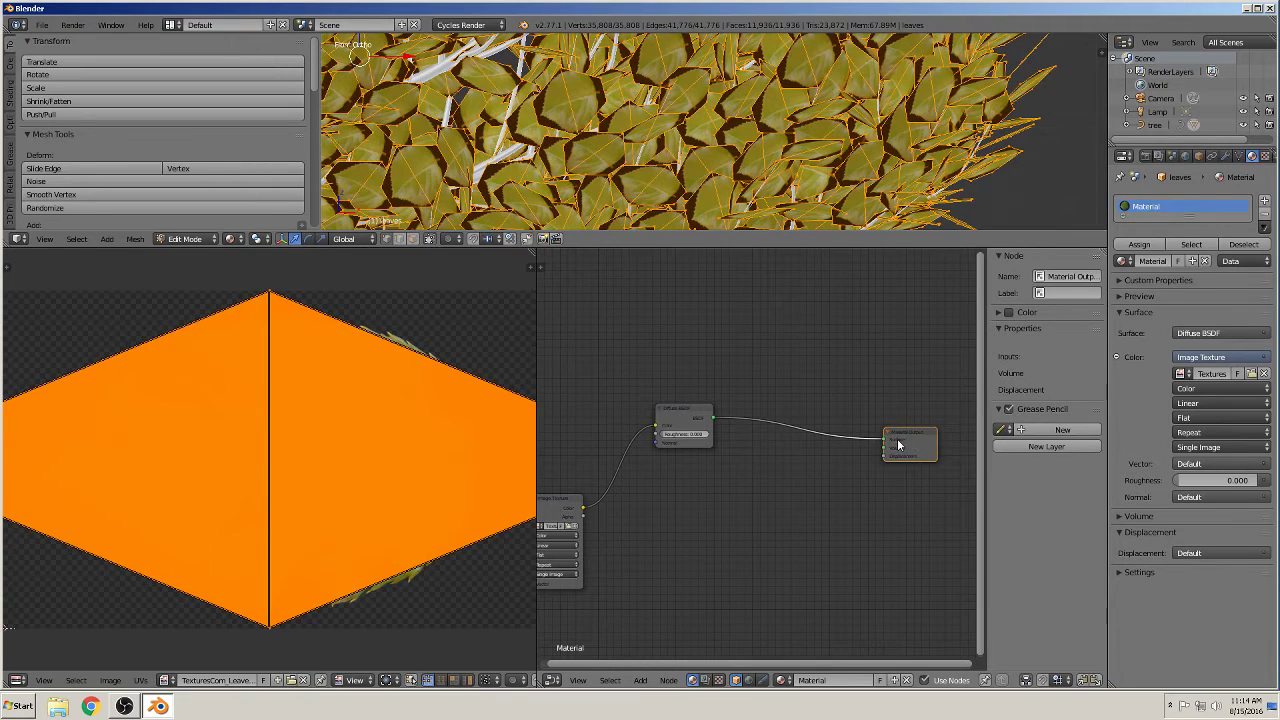
Insert a Mix Shader node between the Diffuse BSDF and Material Output.
click(640, 680)
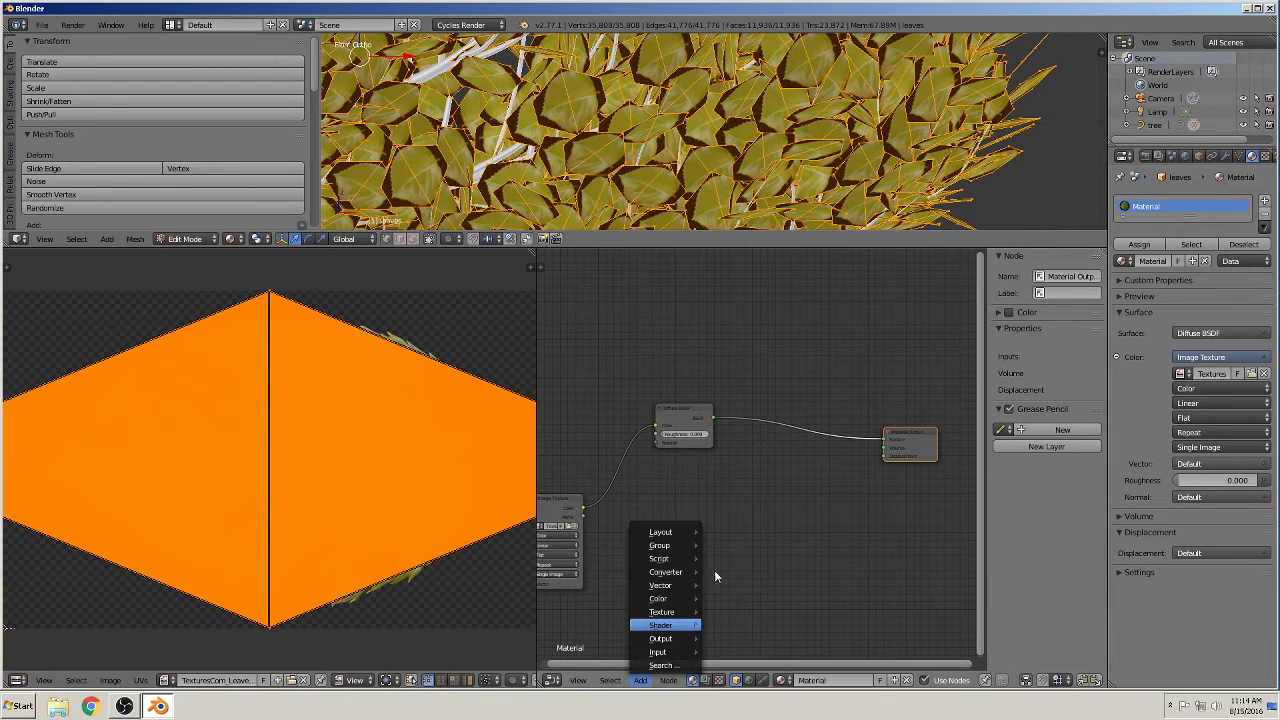
key(Escape)
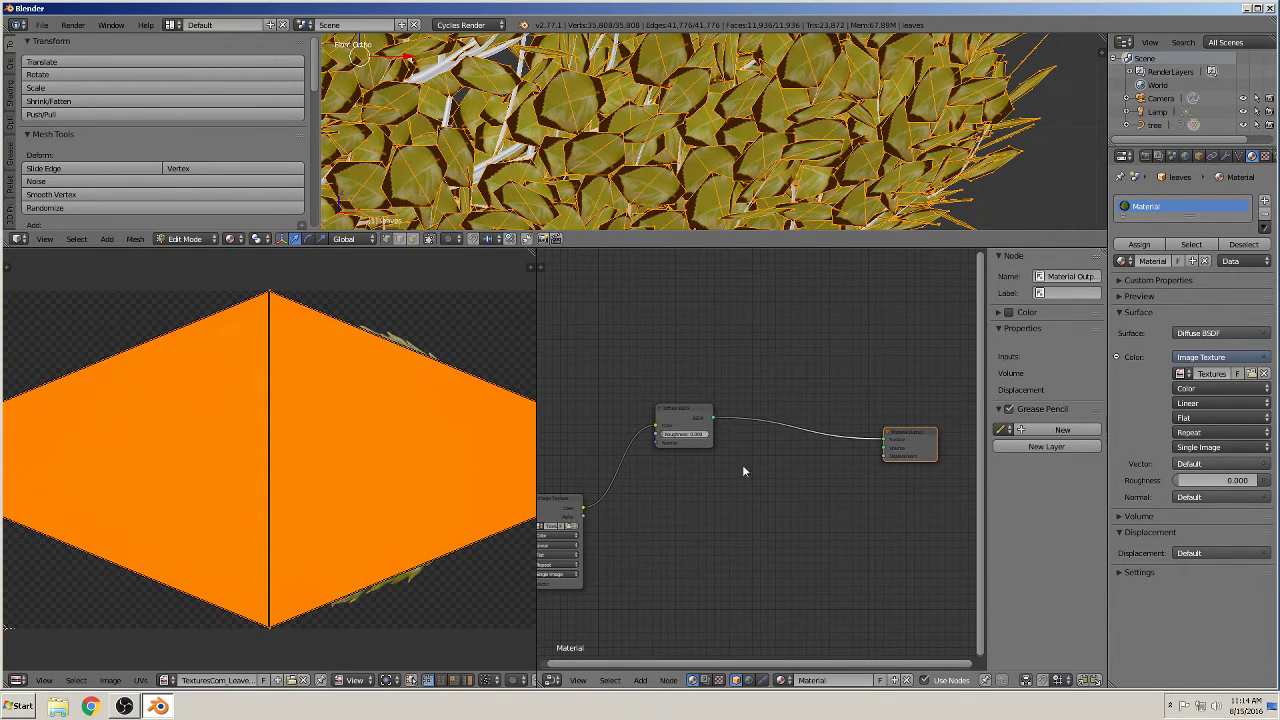
click(640, 680)
mouse_move(680, 626)
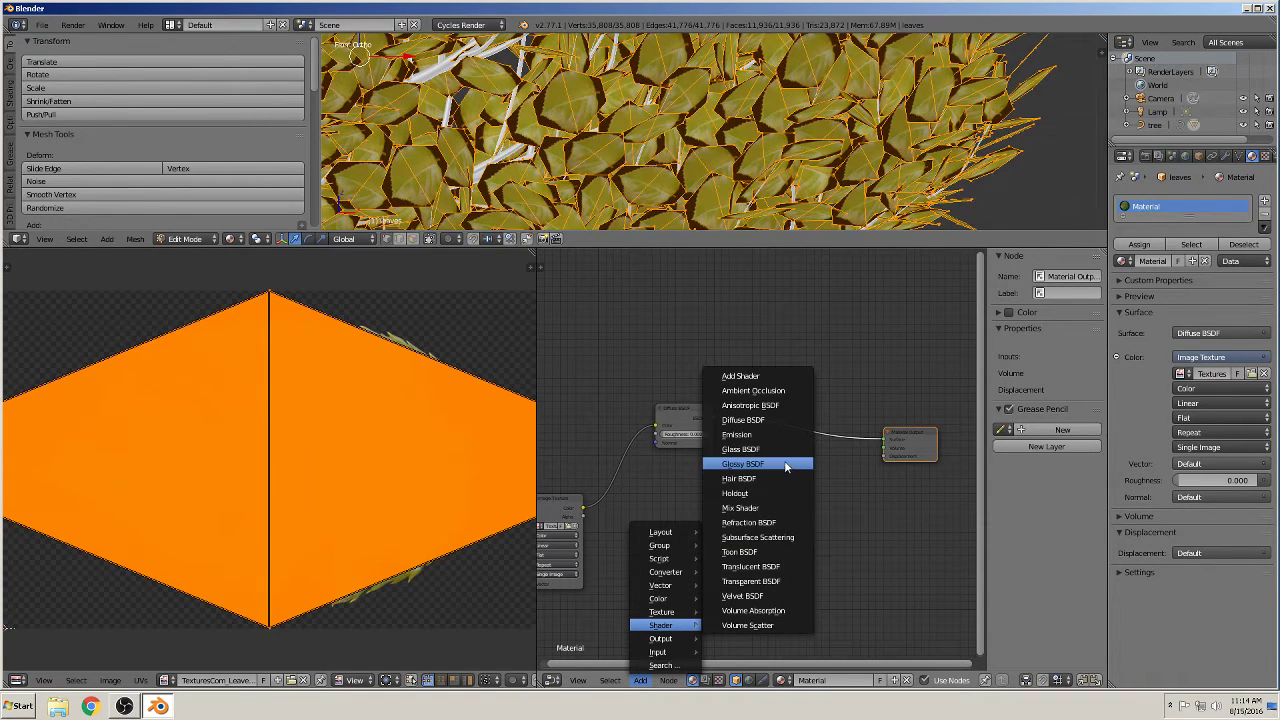
click(796, 508)
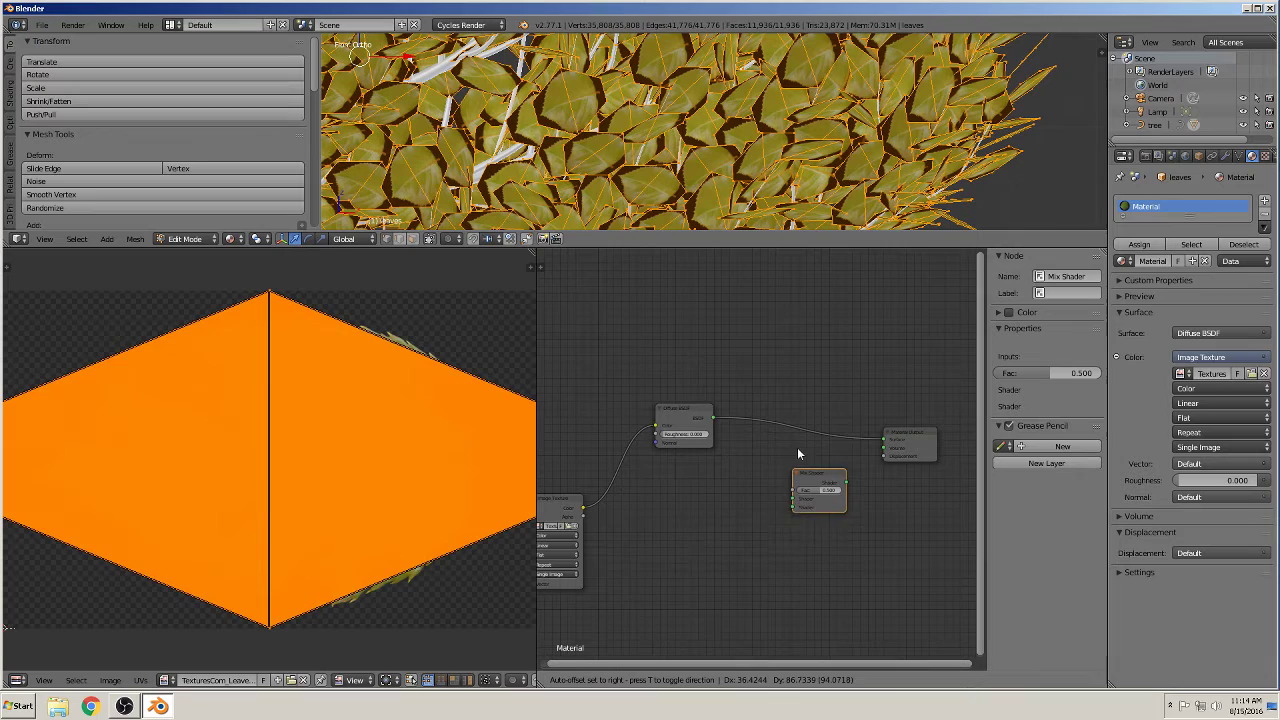
click(770, 414)
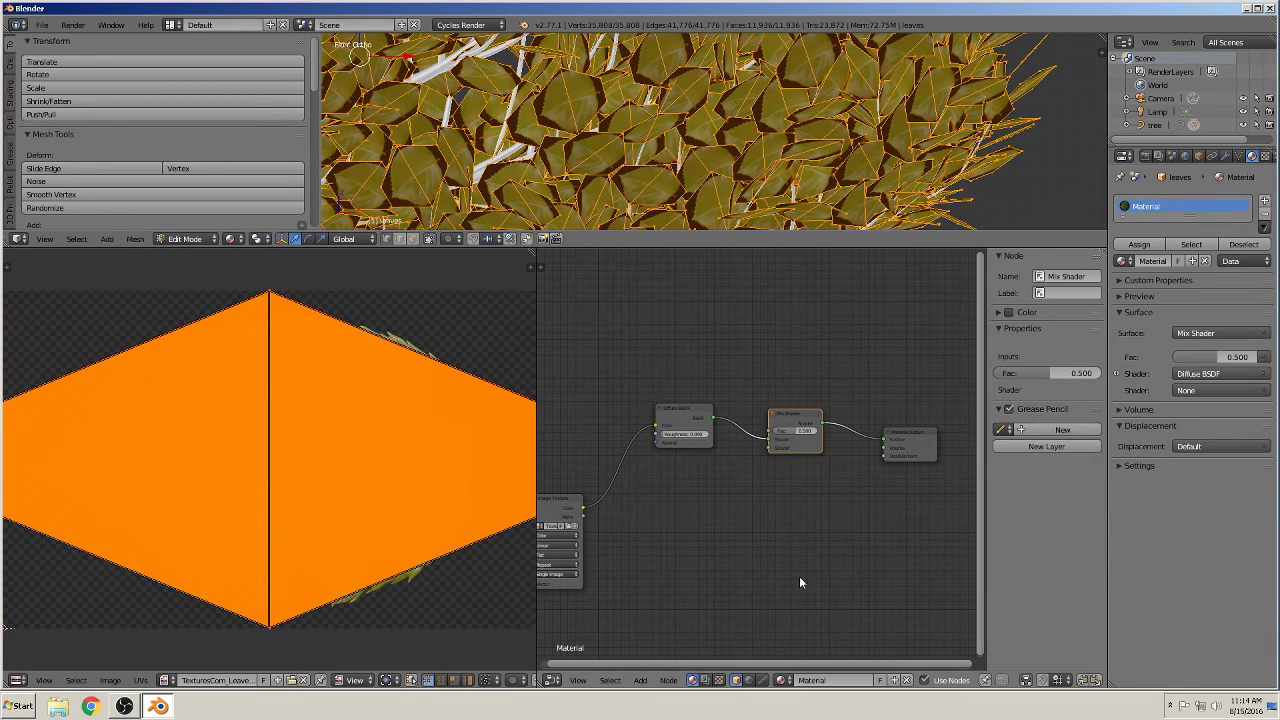
Add a Transparent BSDF and plug it into the Mix Shader's first input.
click(640, 680)
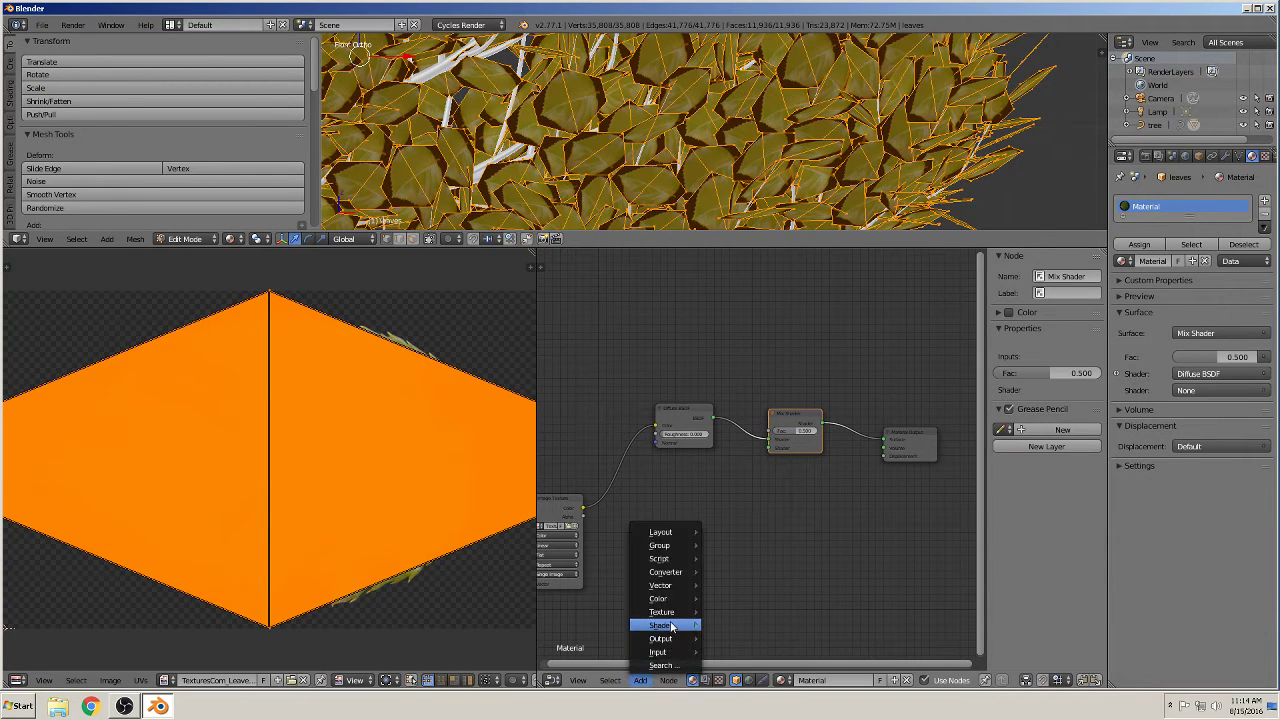
mouse_move(672, 627)
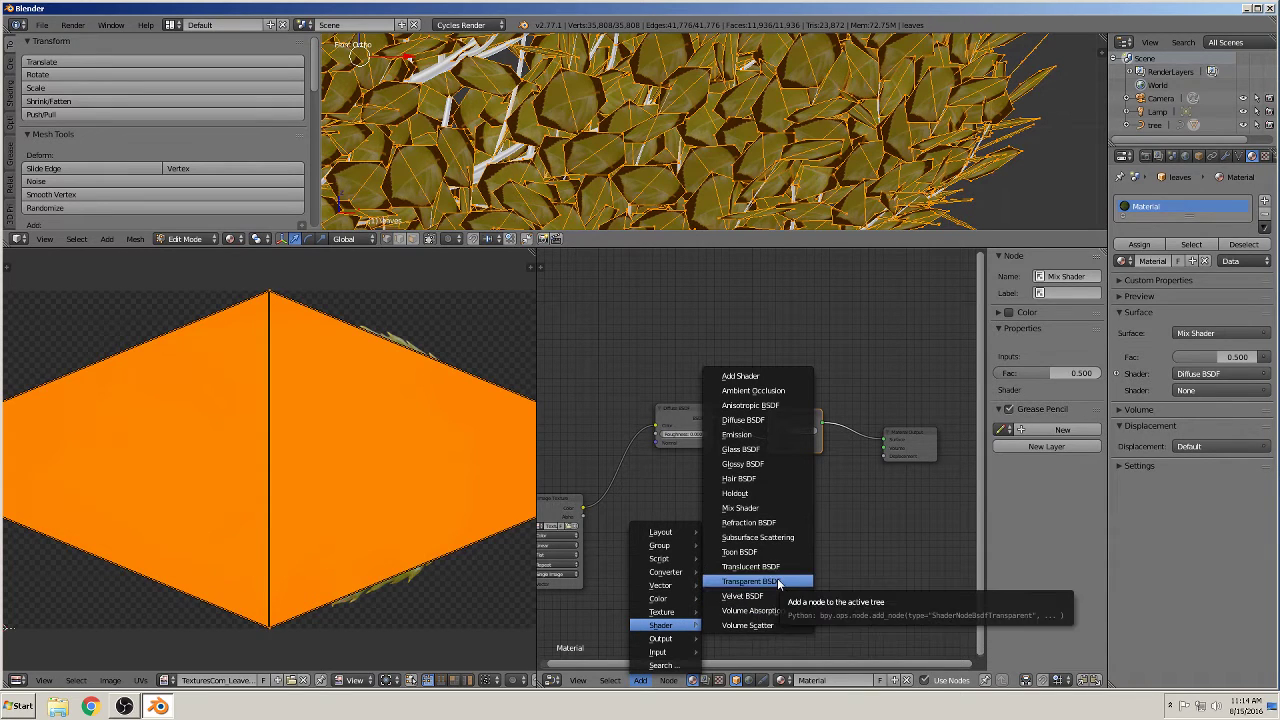
click(778, 582)
click(722, 528)
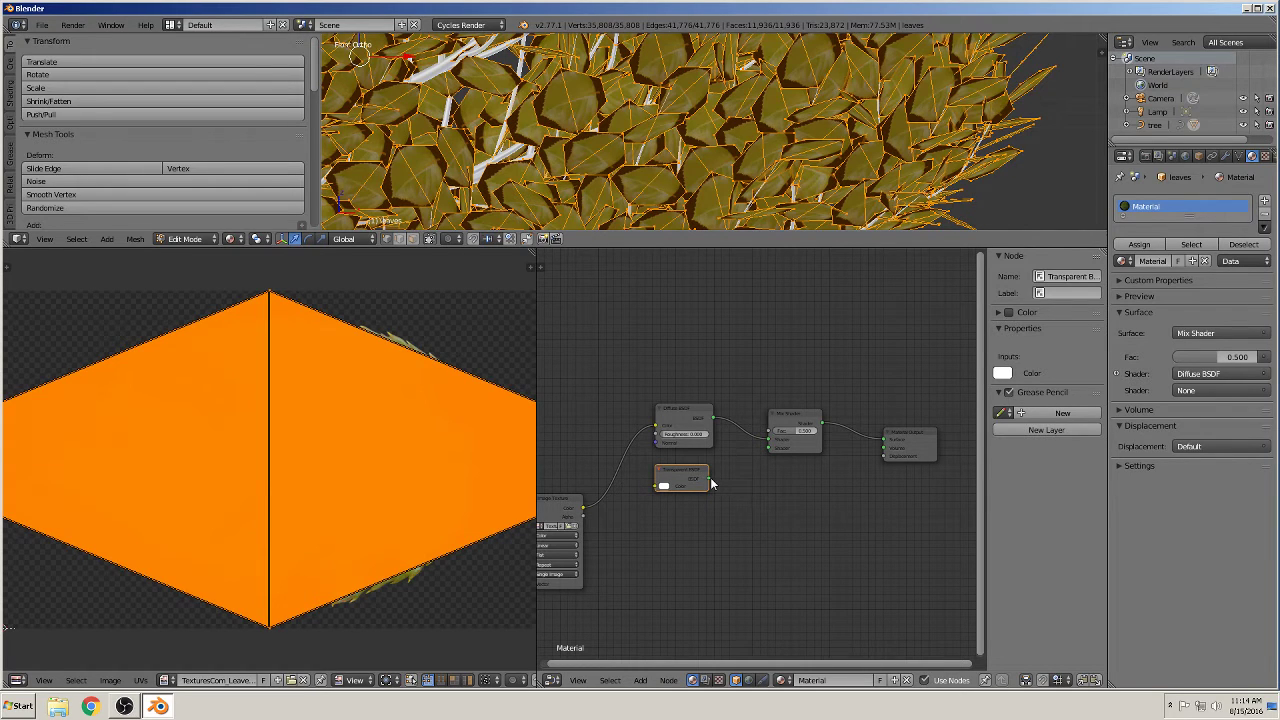
drag(710, 479, 773, 445)
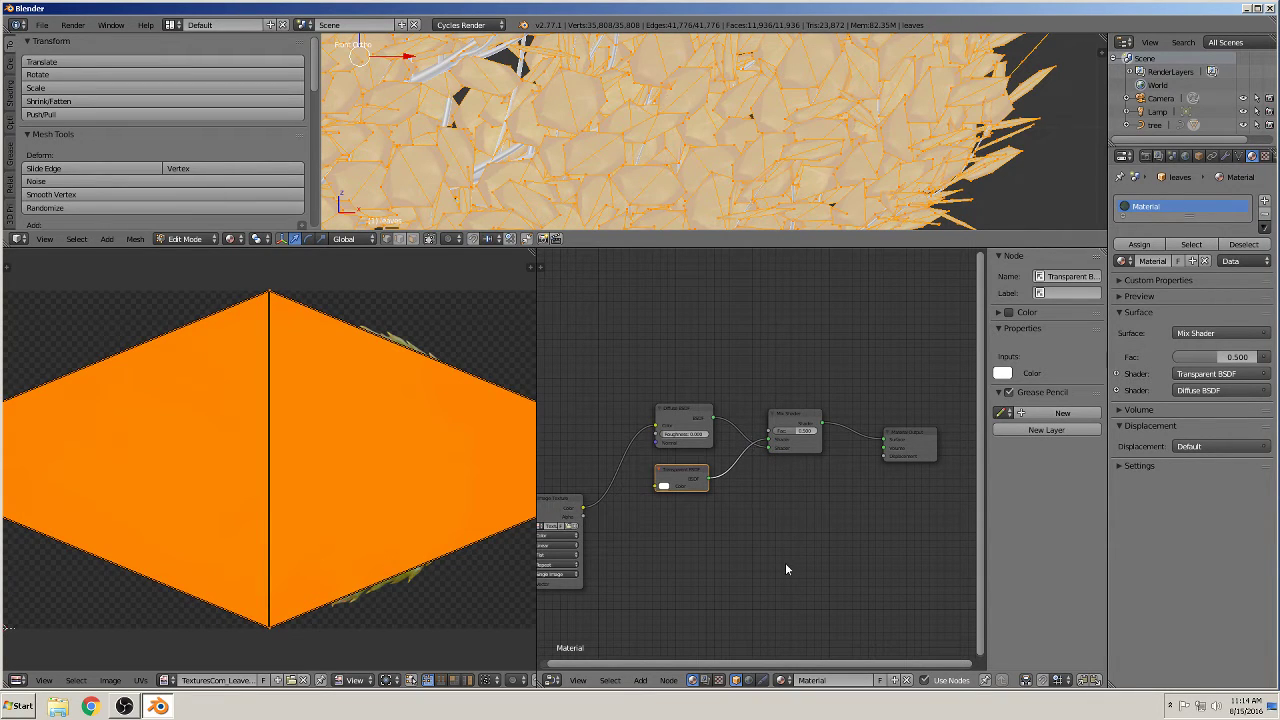
Connect the Image Texture's Alpha to the Mix Shader's Fac.
middle_drag(786, 569, 828, 571)
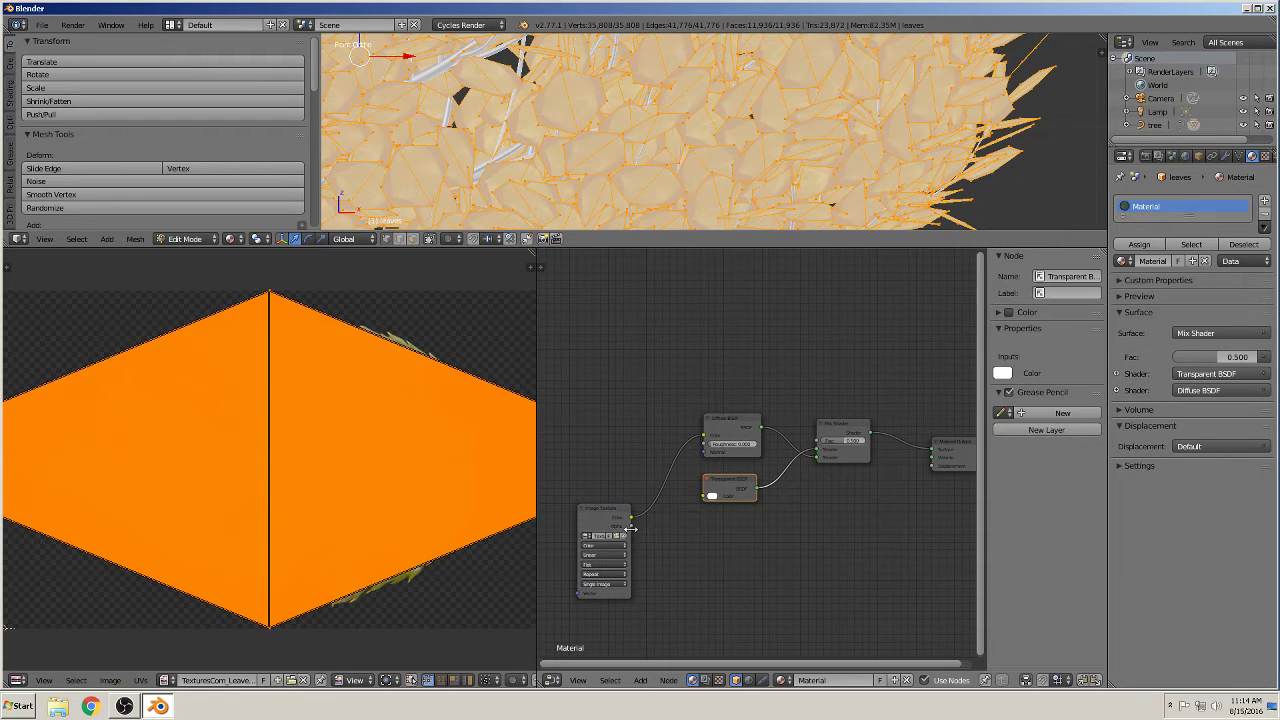
drag(632, 527, 826, 449)
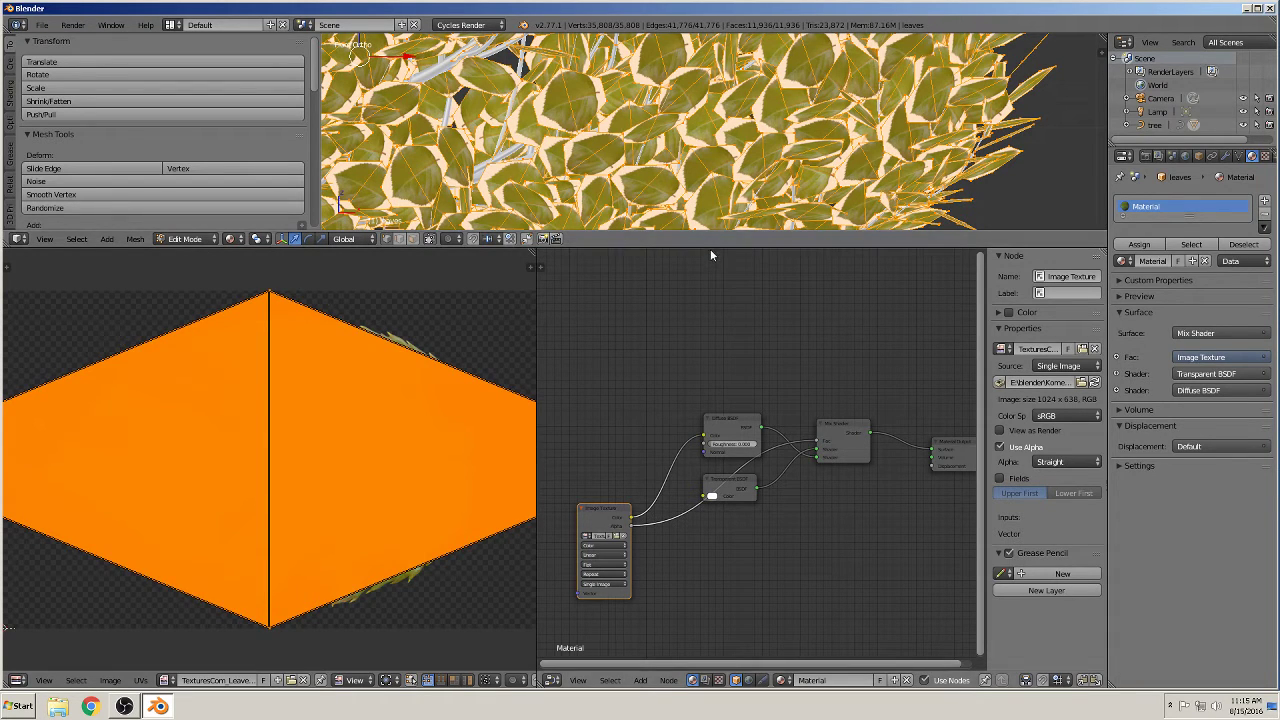
drag(710, 249, 692, 462)
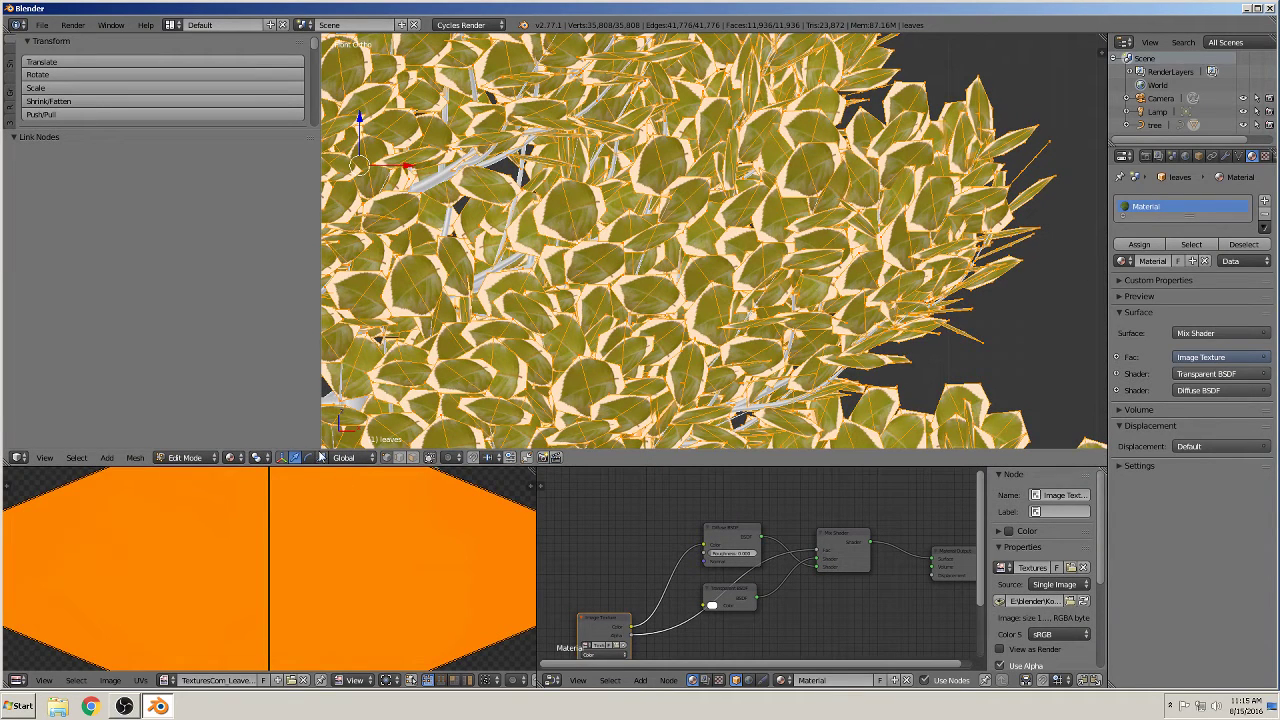
click(231, 457)
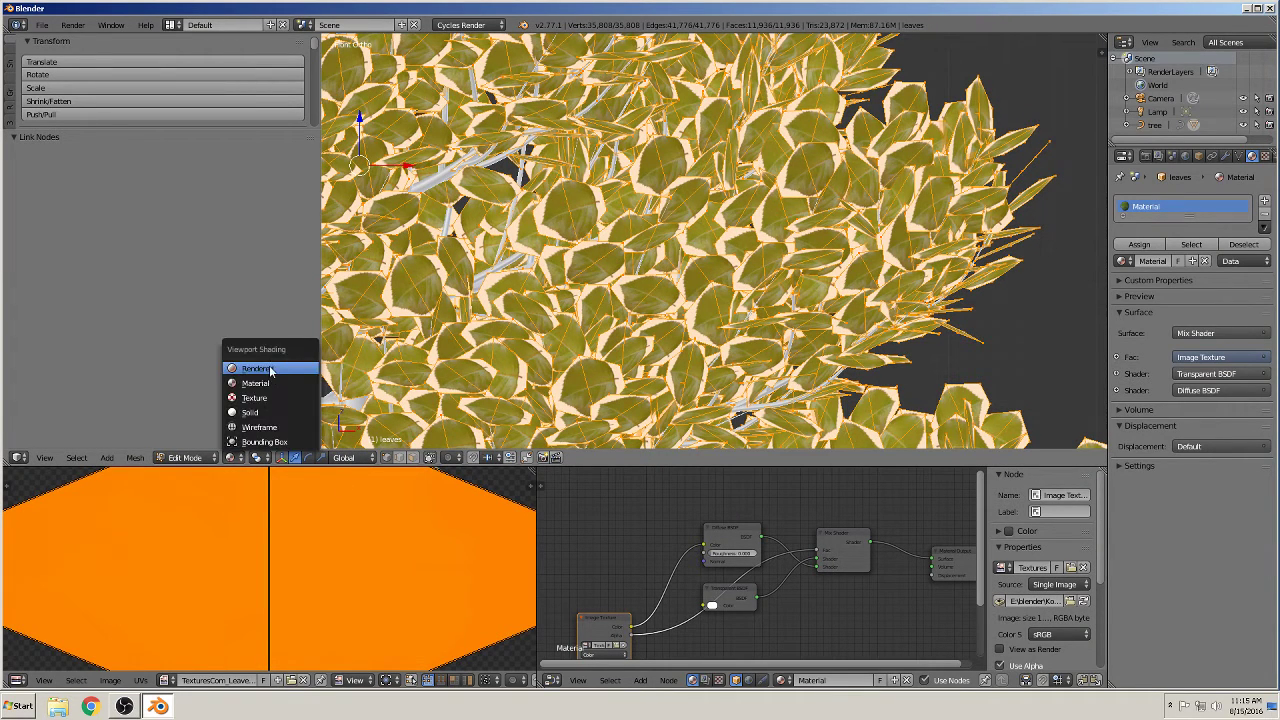
click(256, 368)
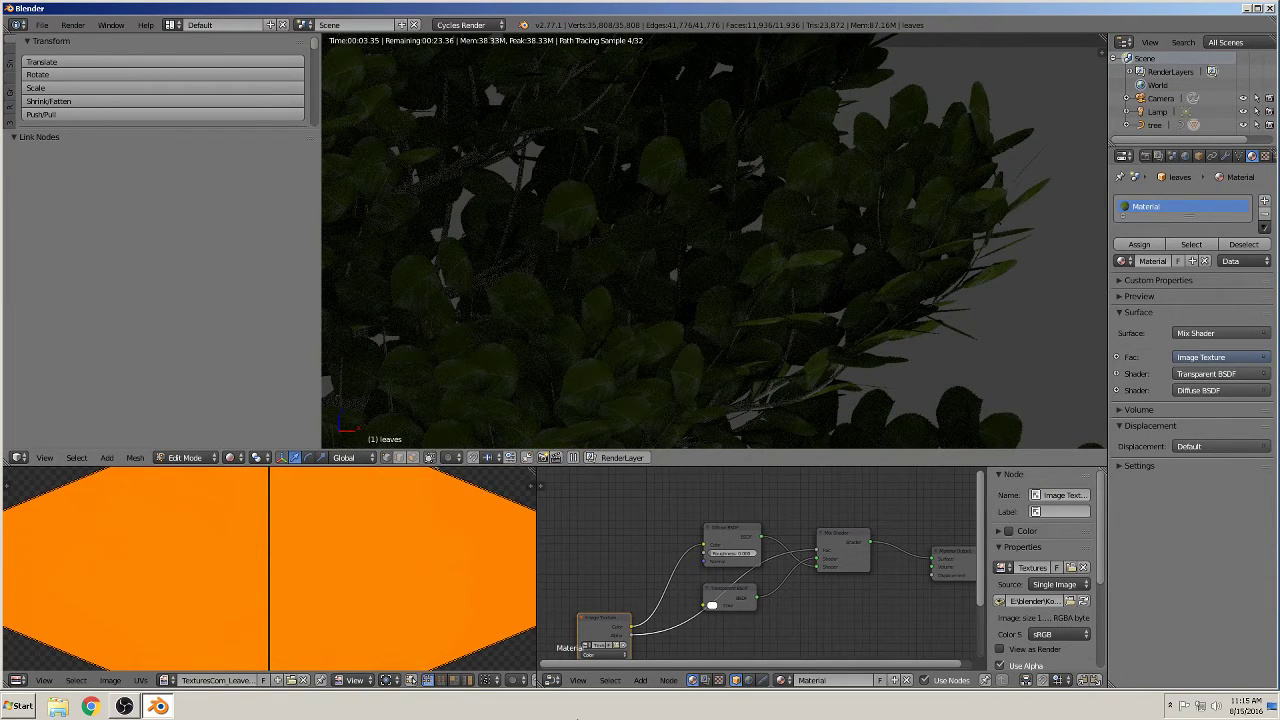
click(233, 458)
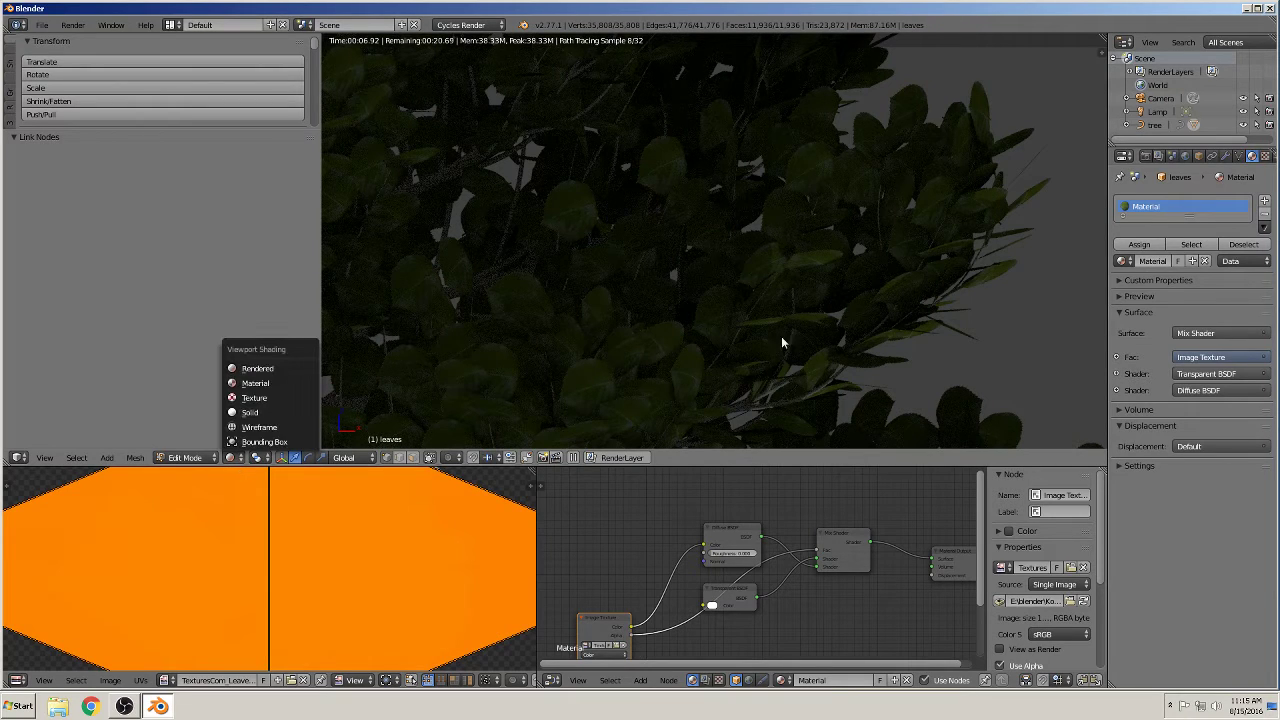
scroll(731, 297, down, 2)
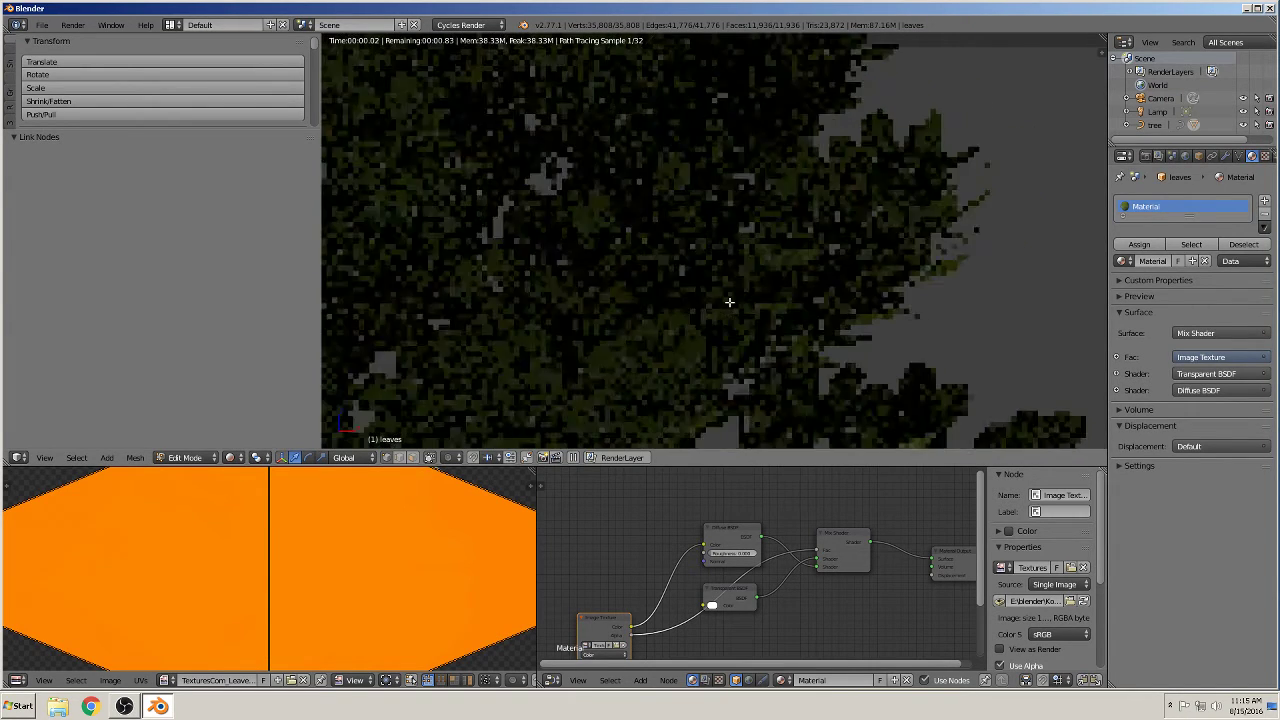
scroll(665, 345, down, 1)
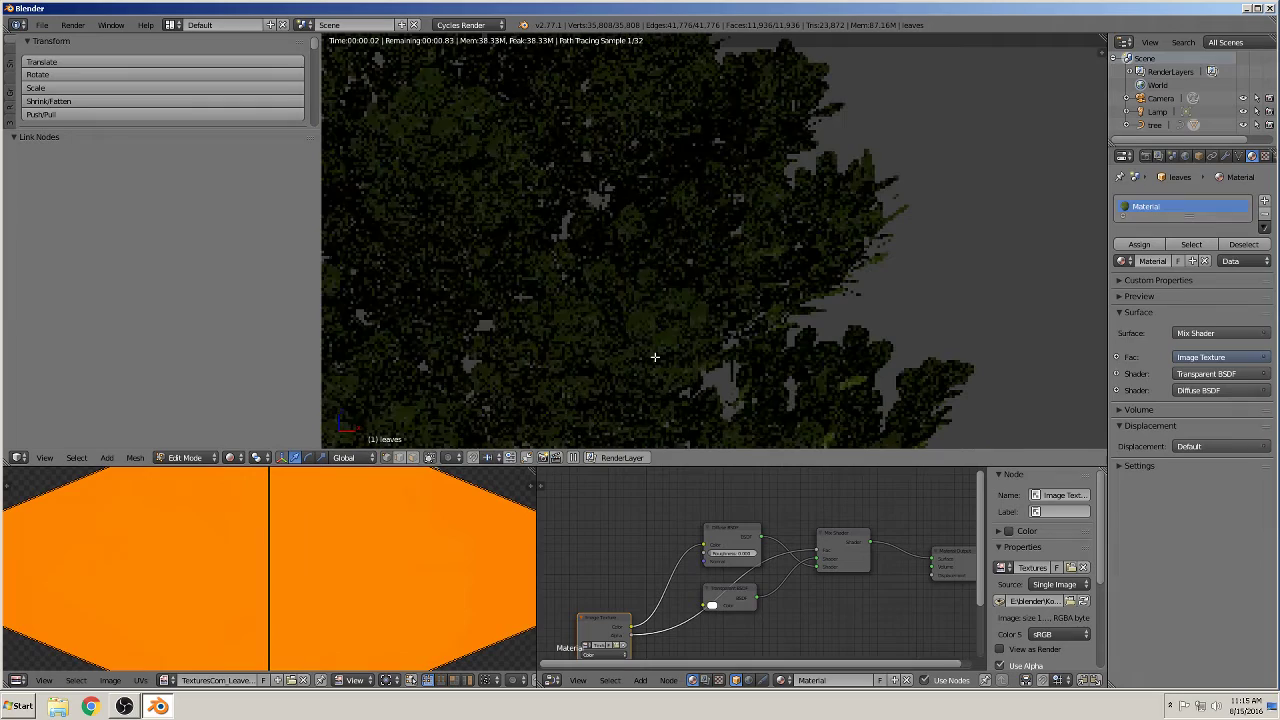
scroll(866, 291, down, 5)
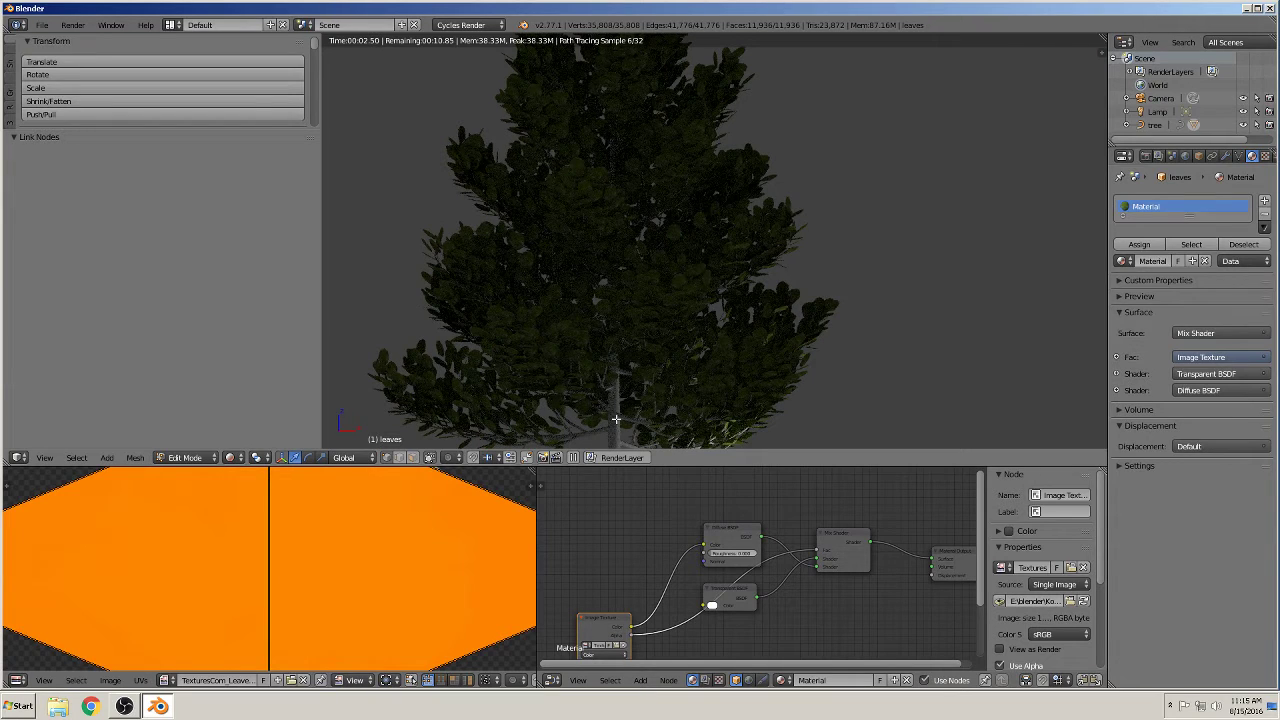
click(230, 459)
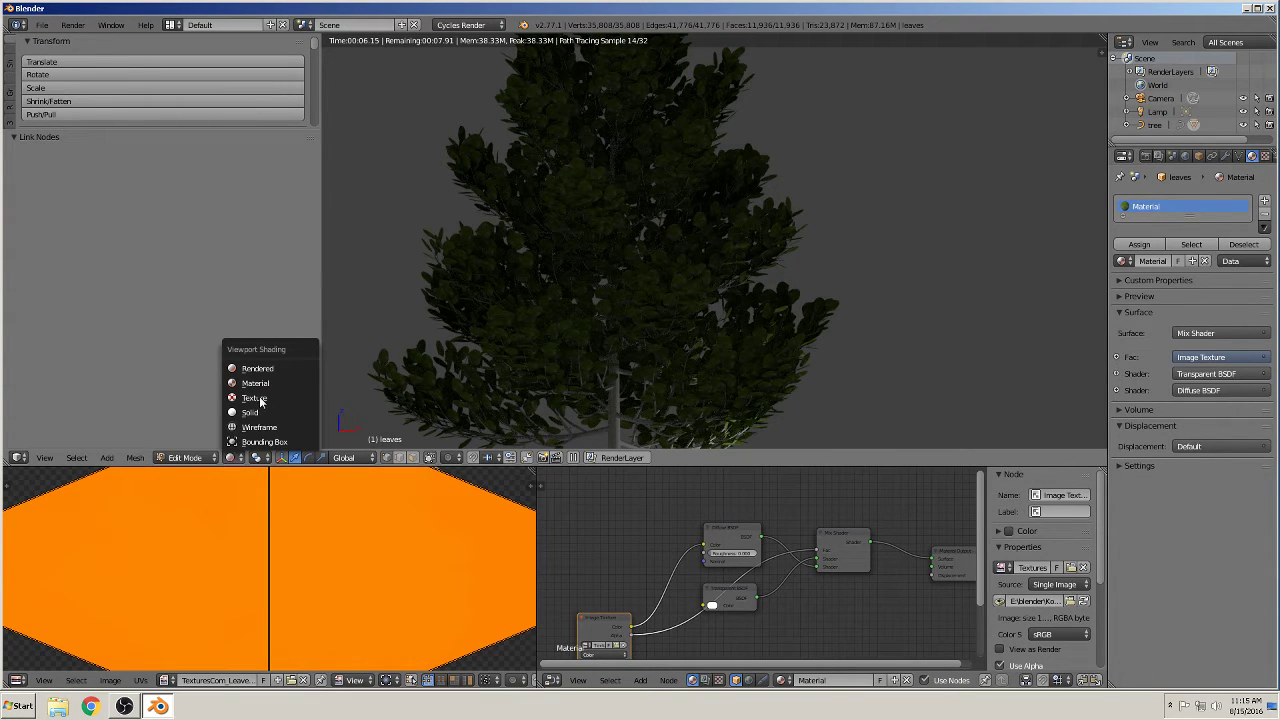
click(293, 380)
scroll(934, 280, up, 6)
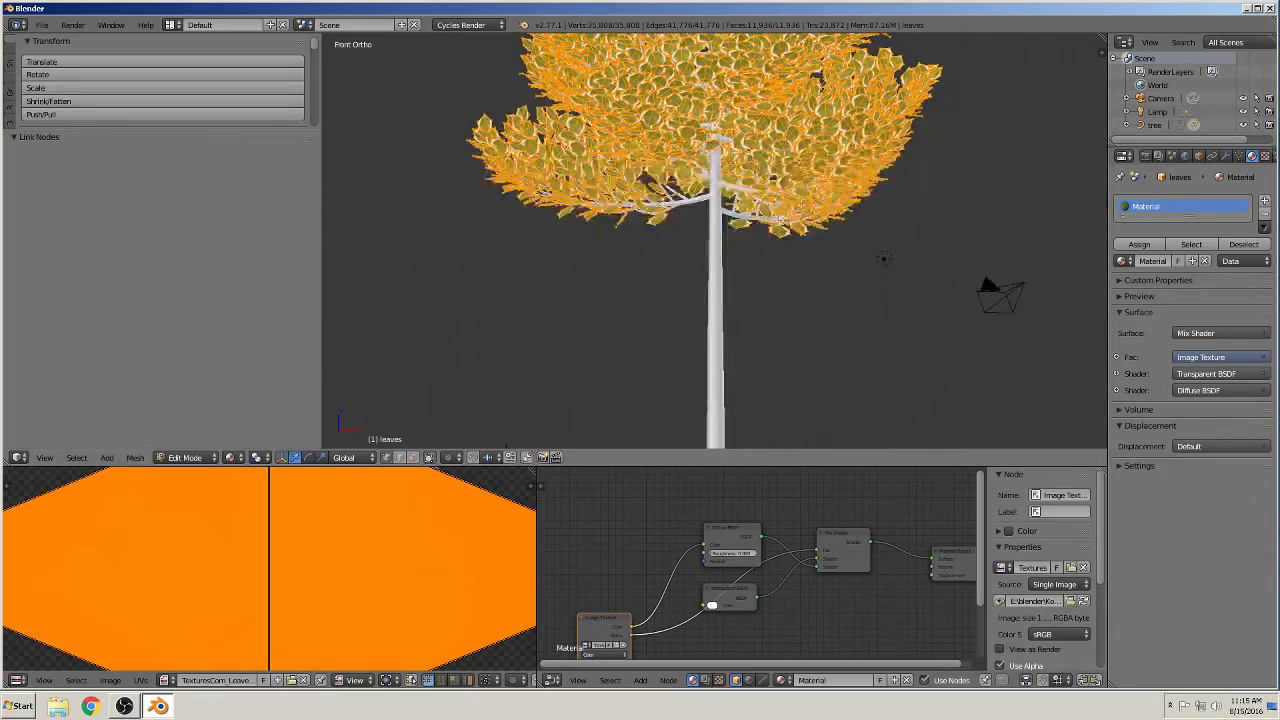
Return to Object Mode with the tree trunk object selected.
key(Tab)
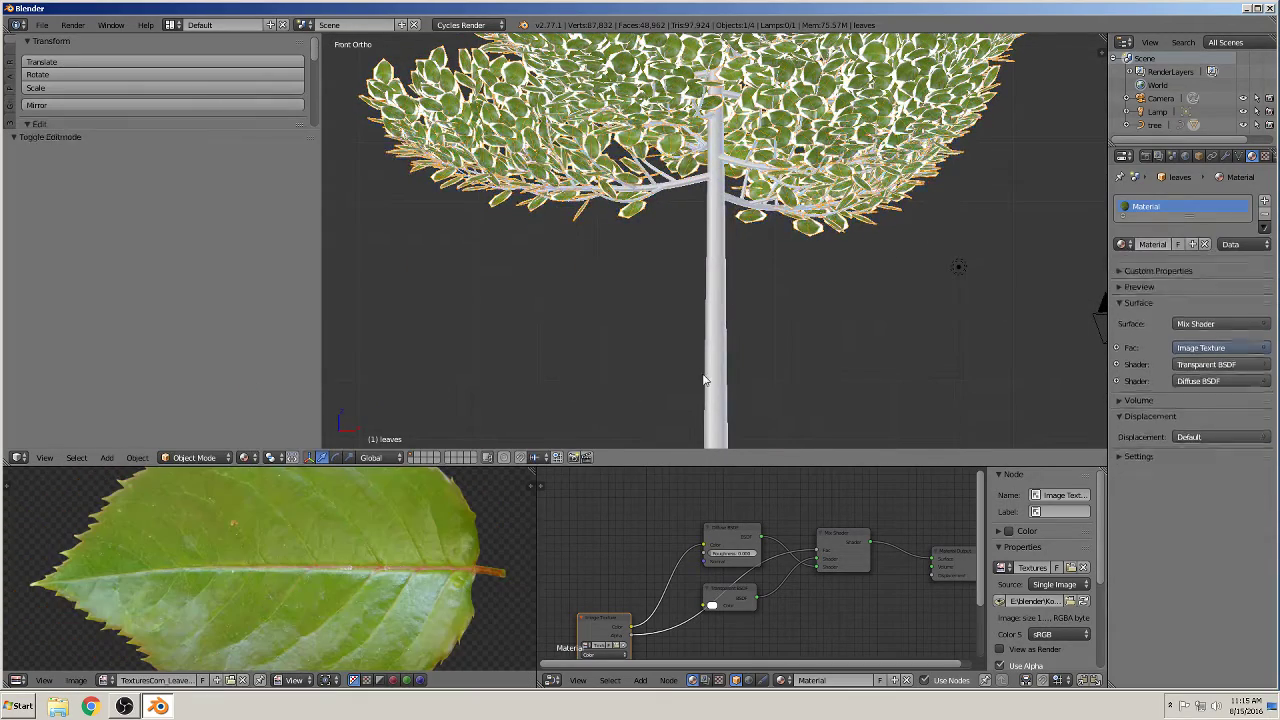
right_click(718, 374)
scroll(763, 349, down, 2)
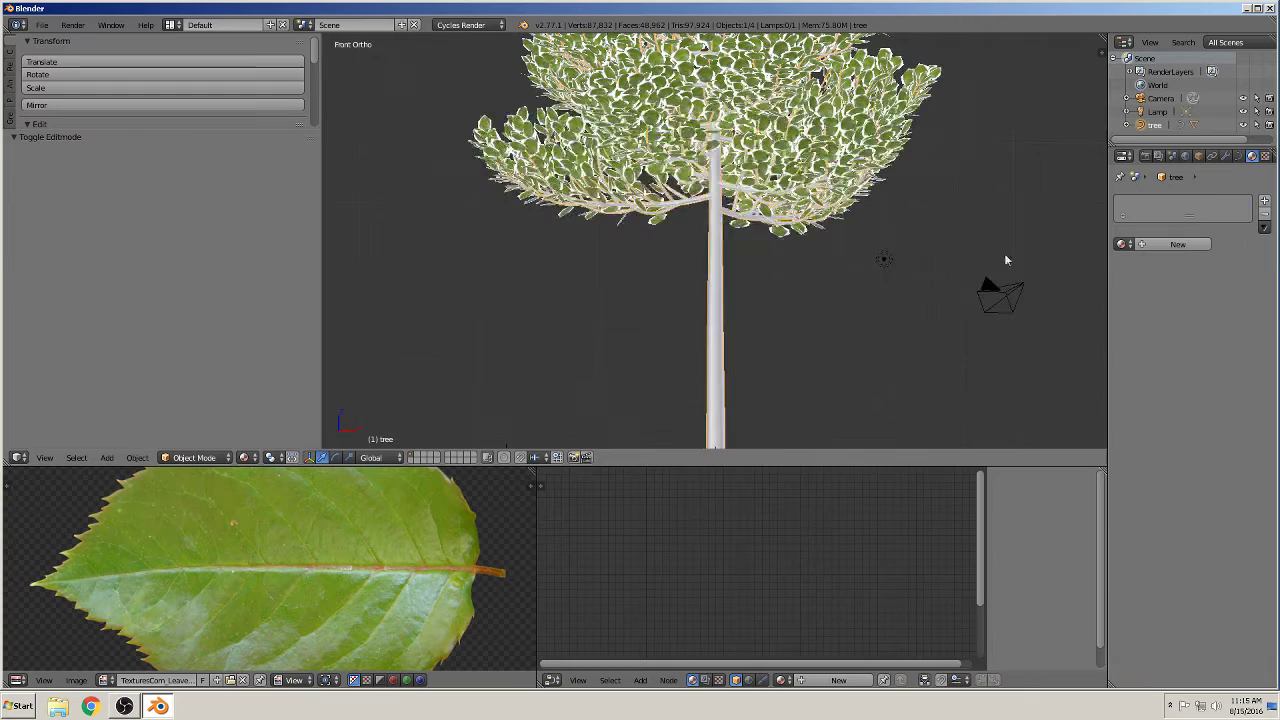
key(Tab)
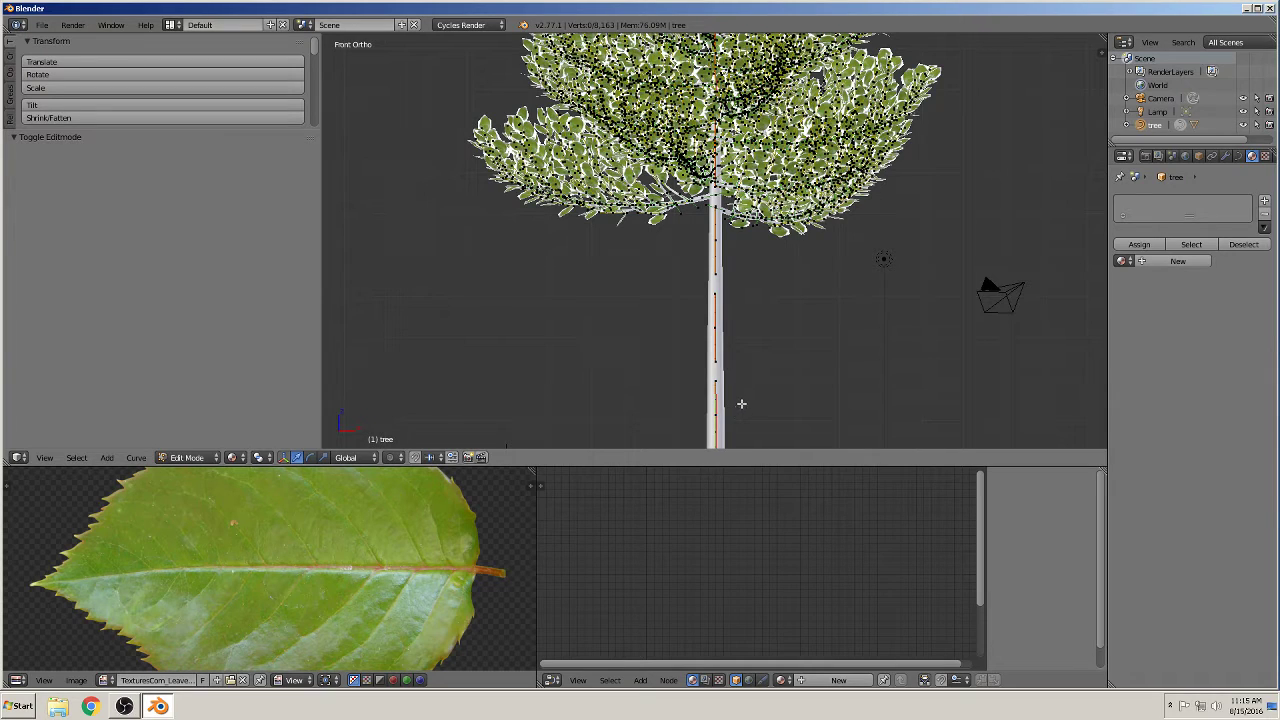
key(Tab)
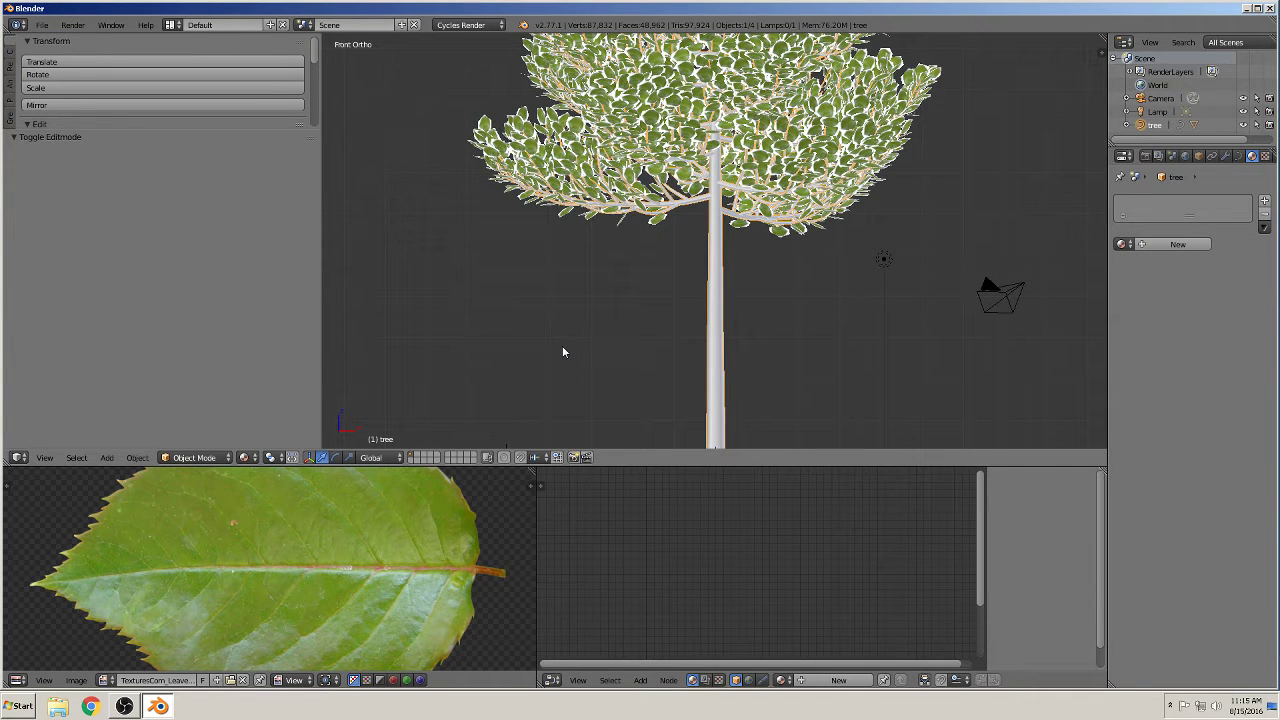
Convert the tree curve to a mesh, enter Edit Mode and switch to Front Ortho view.
key(alt+c)
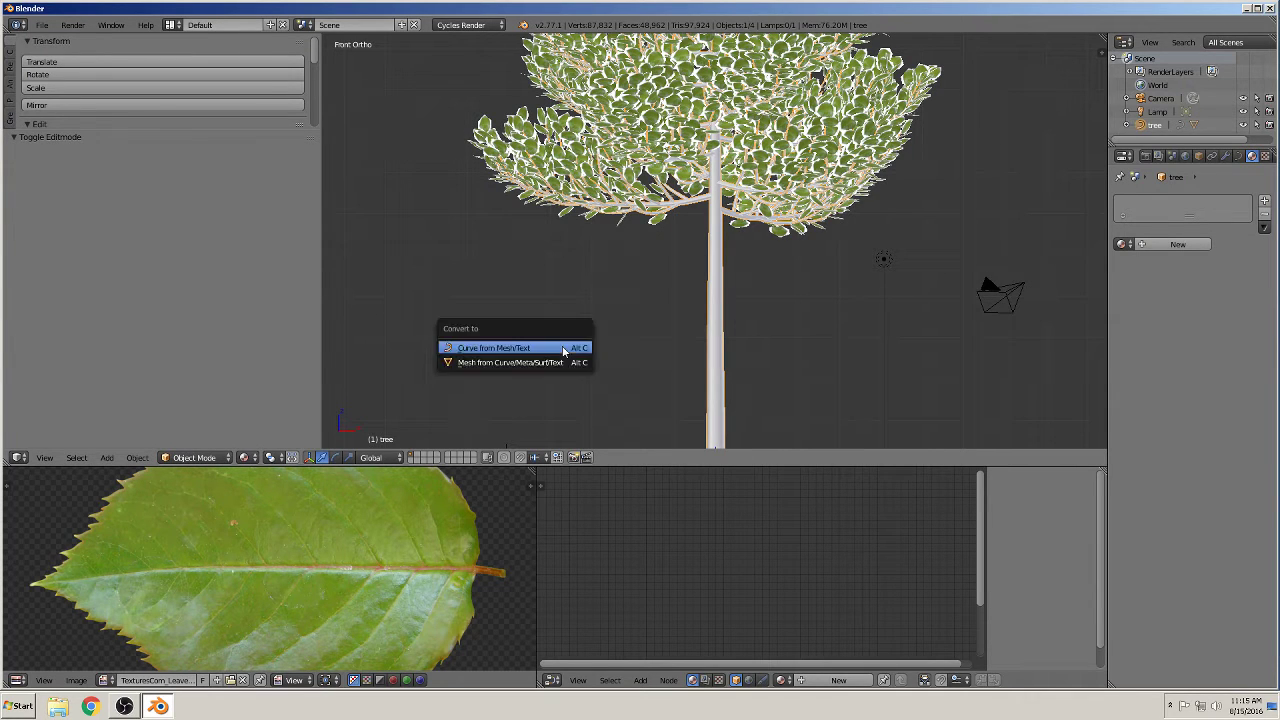
click(510, 365)
key(Tab)
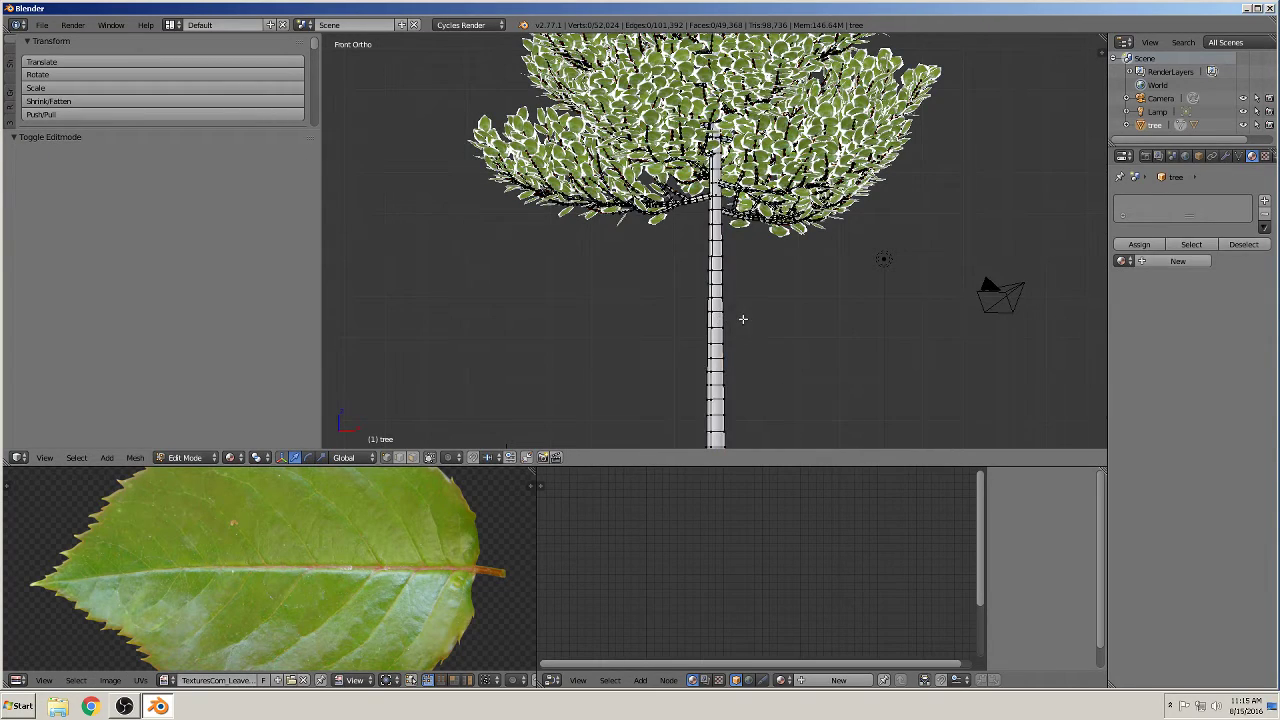
scroll(740, 318, up, 8)
scroll(738, 318, down, 8)
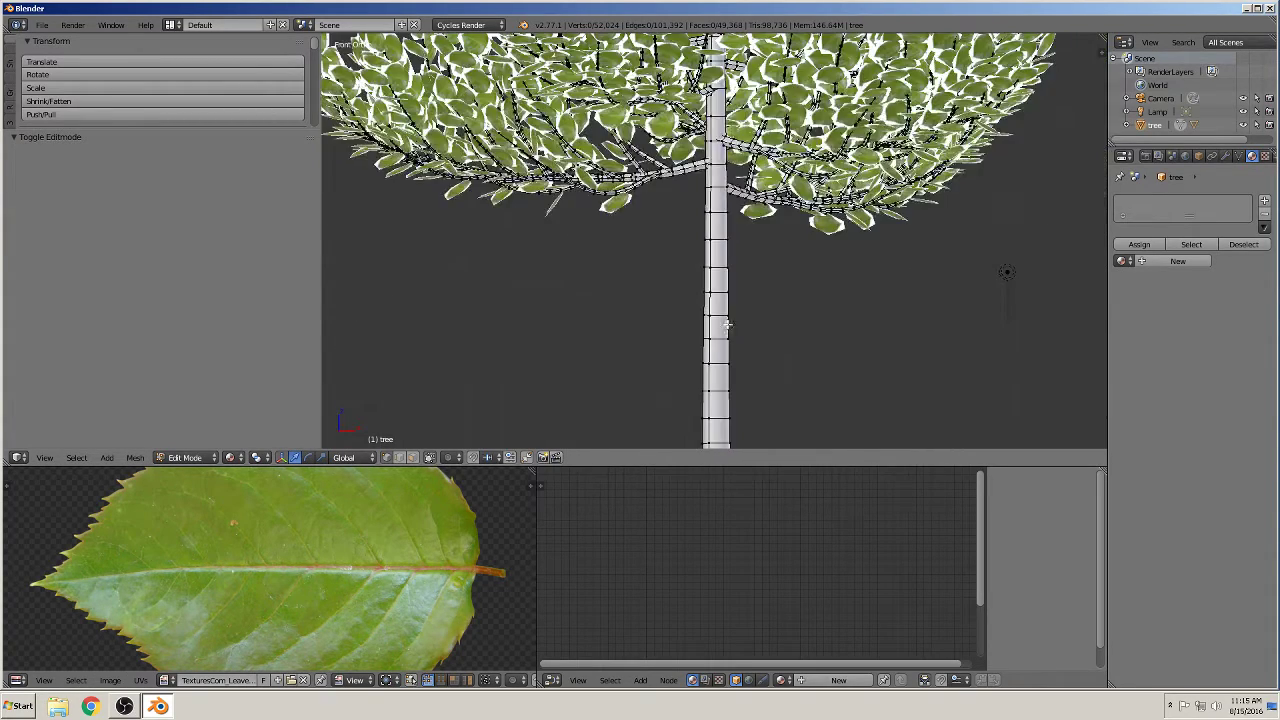
key(KP_1)
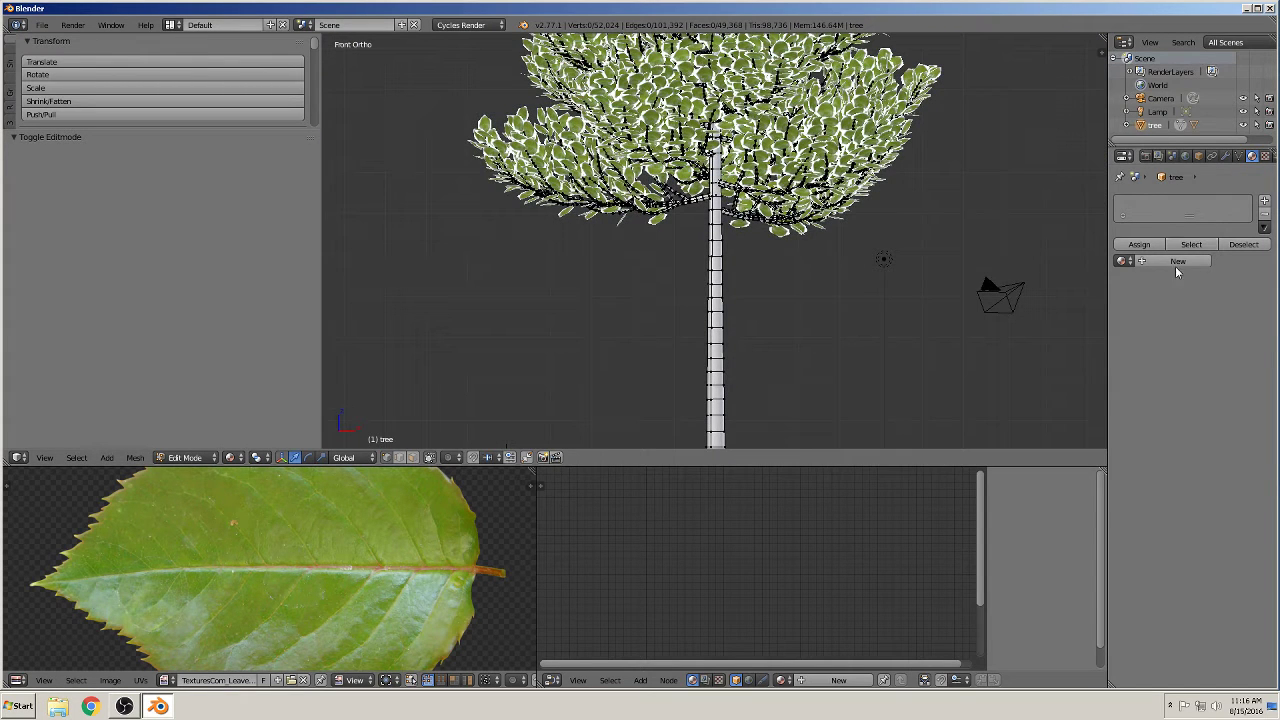
Create a new material for the tree with an Image Texture driving its Color.
click(1177, 261)
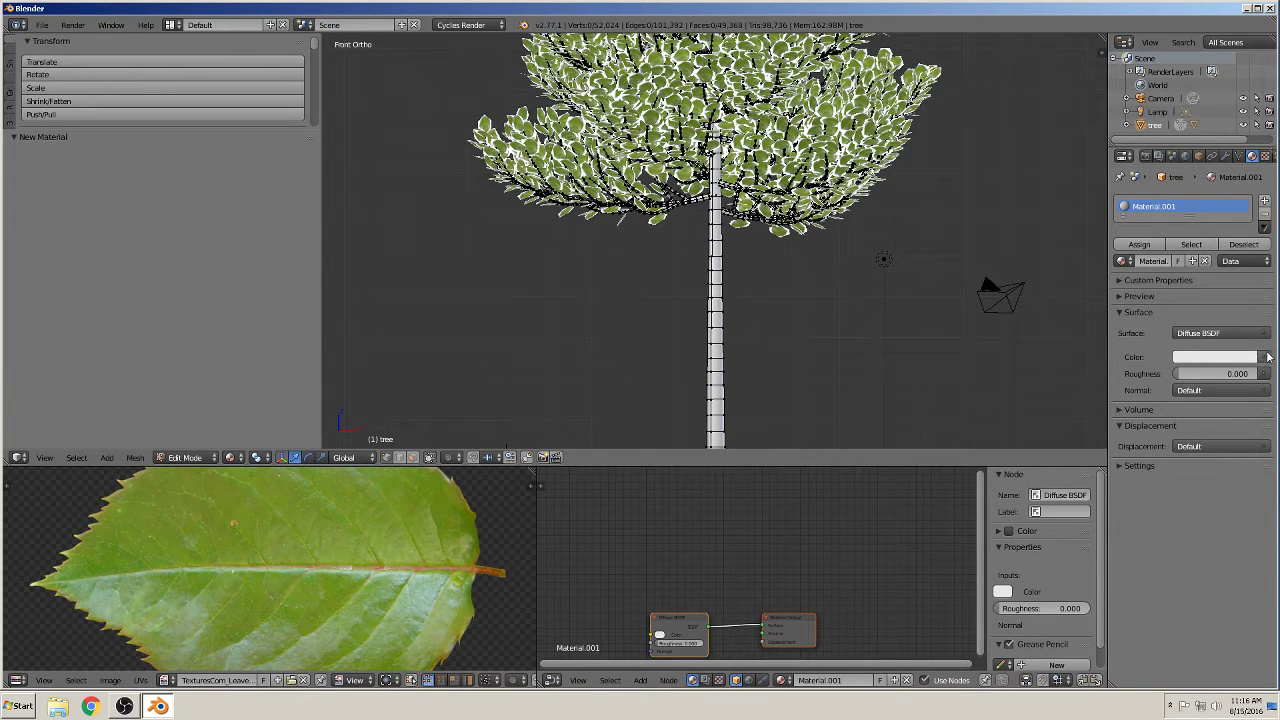
click(1268, 357)
click(997, 243)
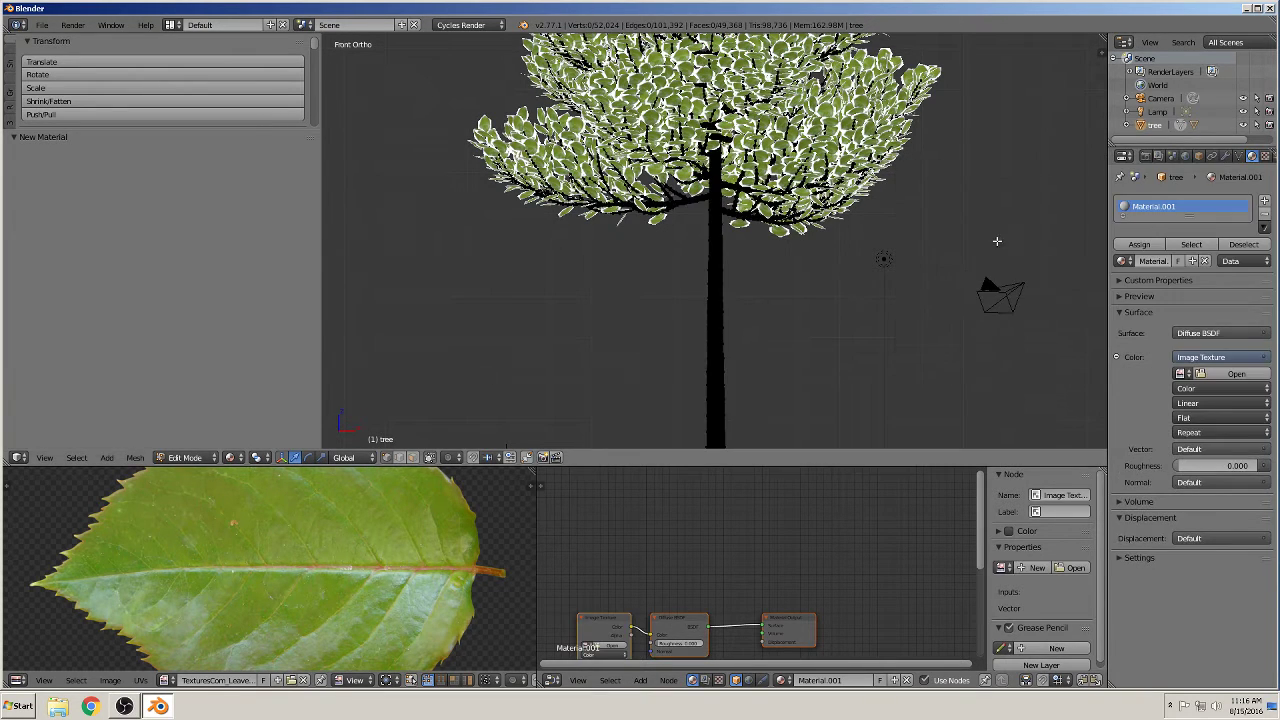
Load Bark-Eroded.jpg from the Holz folder as the texture image.
click(1236, 373)
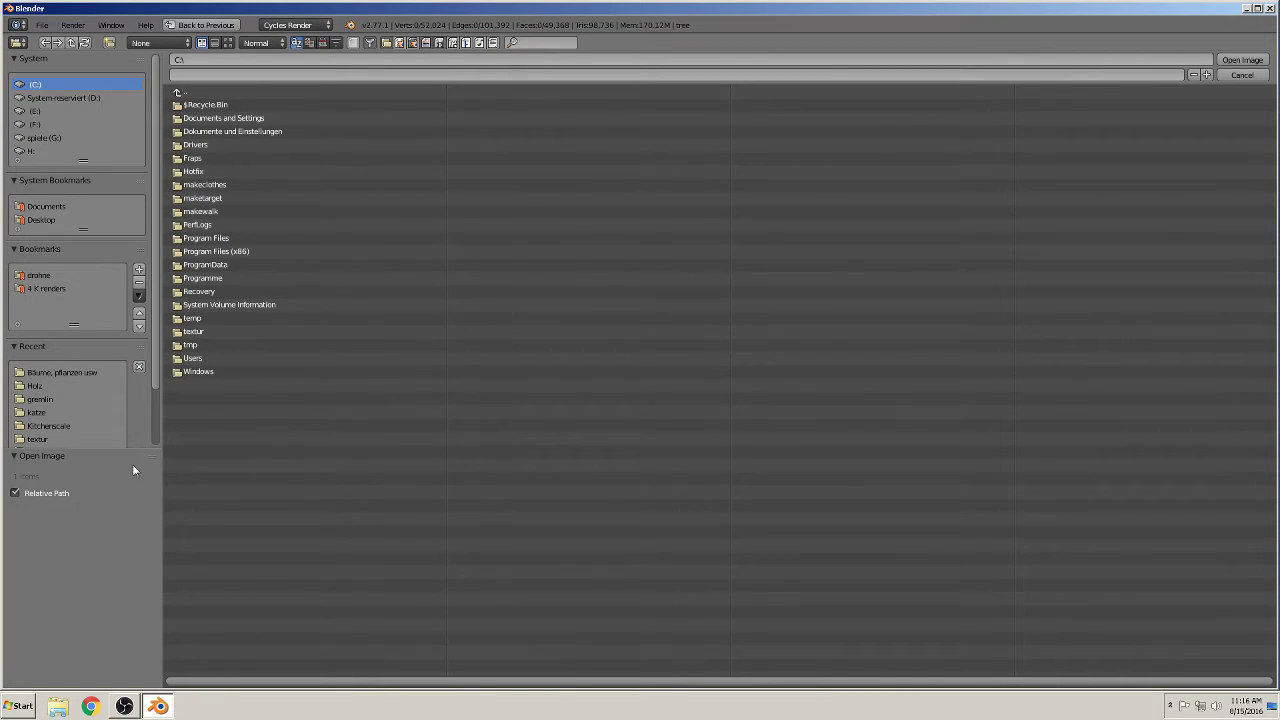
click(35, 387)
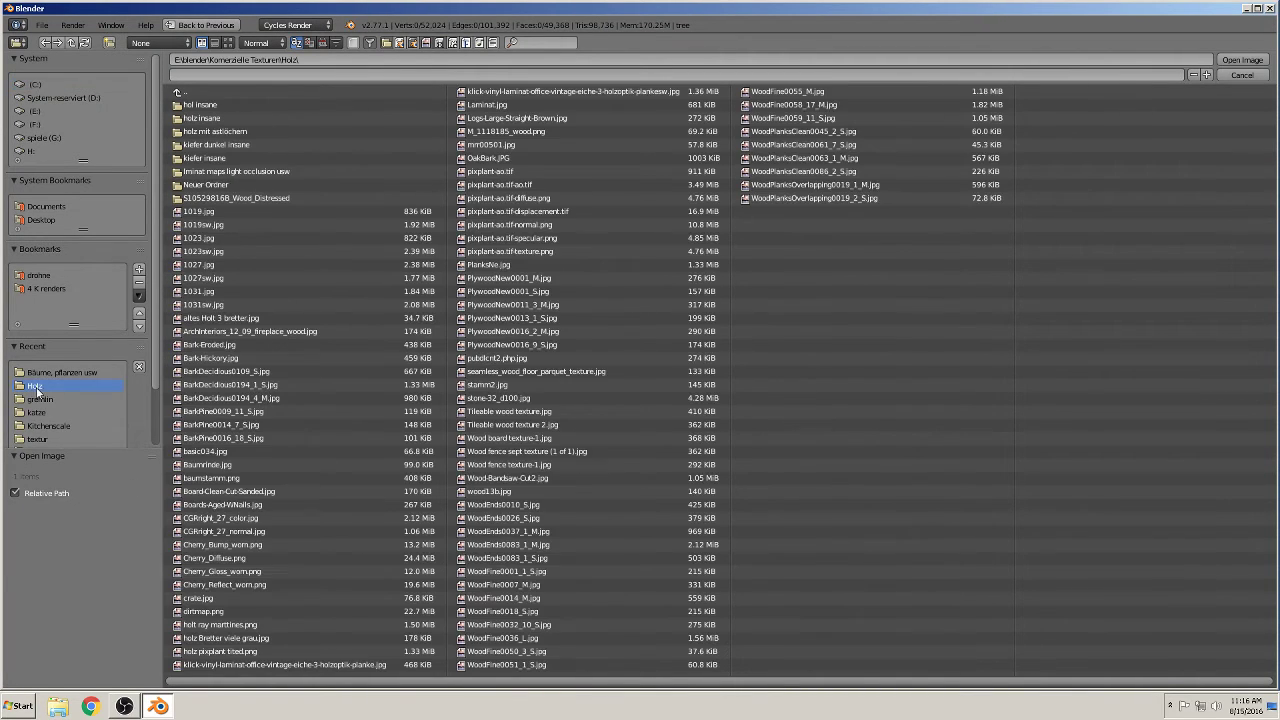
click(229, 43)
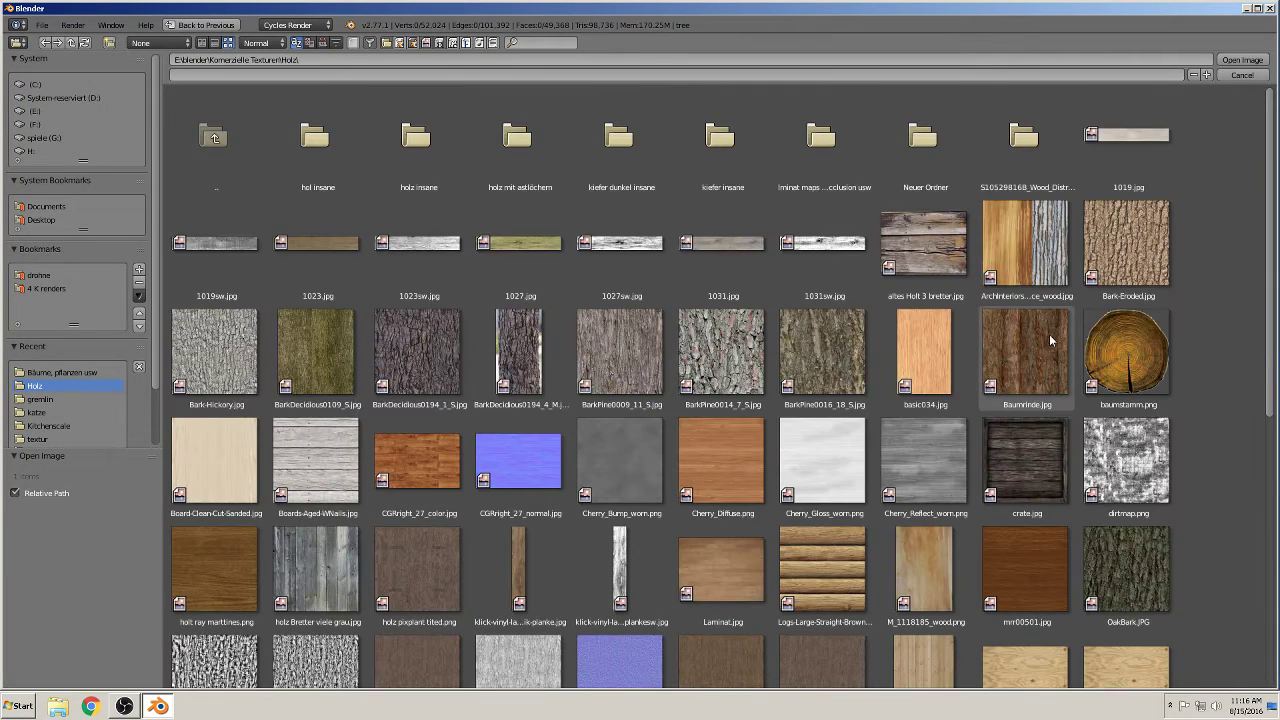
double_click(1133, 248)
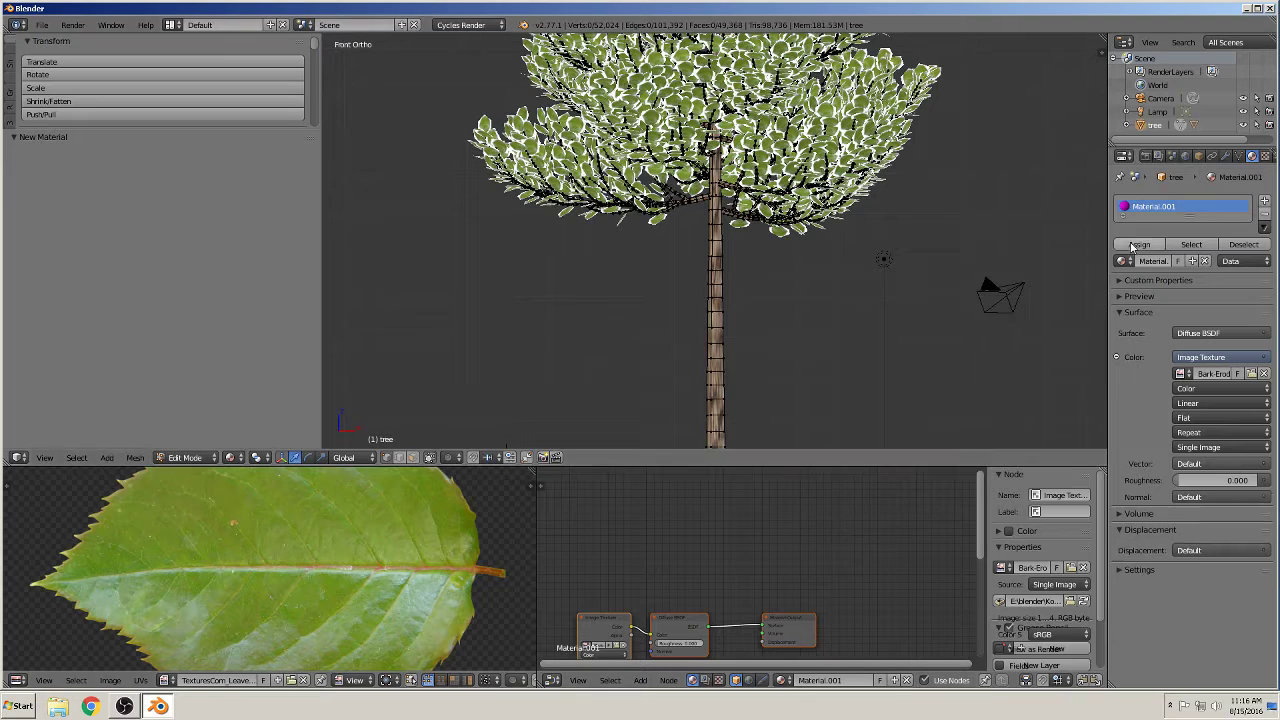
scroll(741, 334, up, 10)
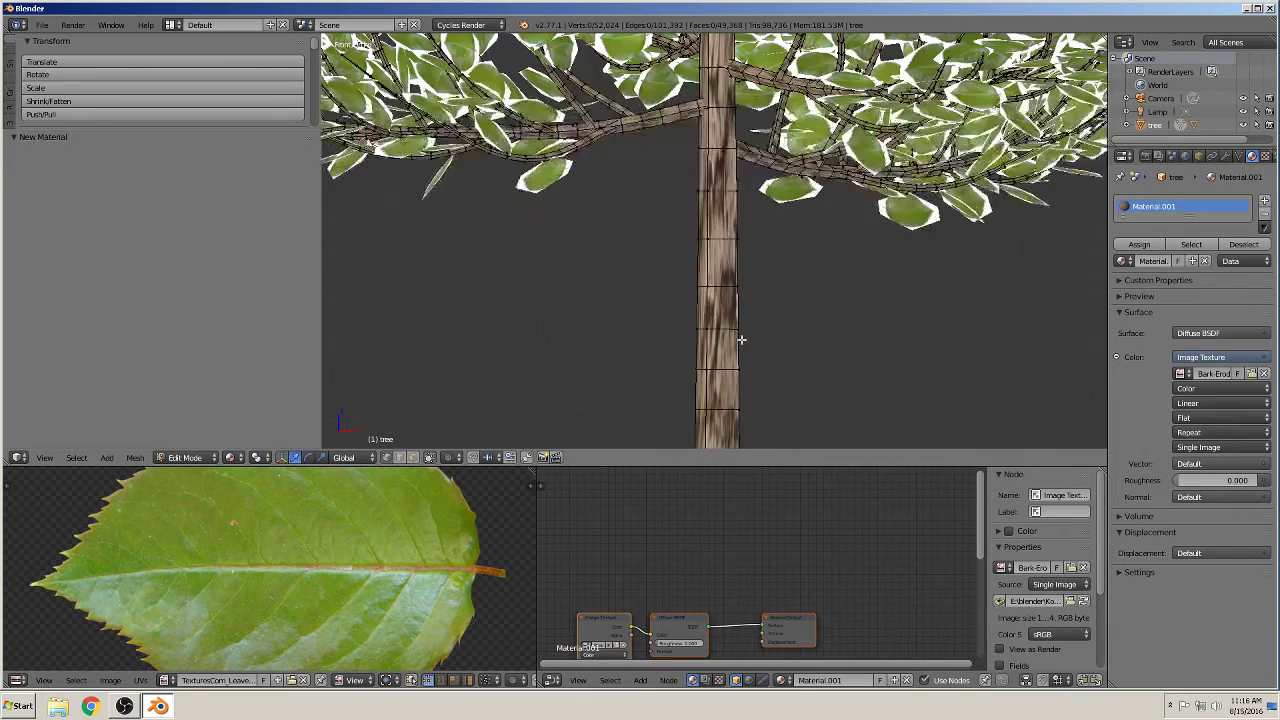
scroll(749, 317, down, 10)
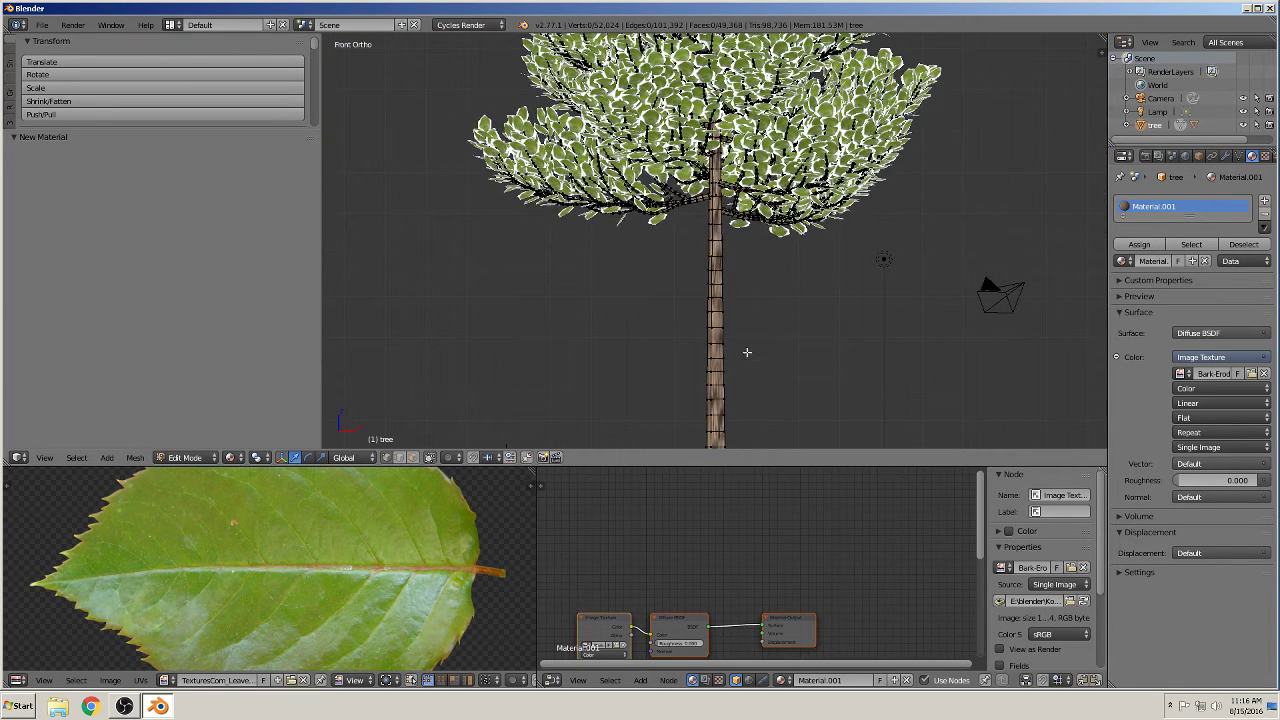
Display the Bark-Eroded image in the UV/Image editor, fitted to the view.
key(Home)
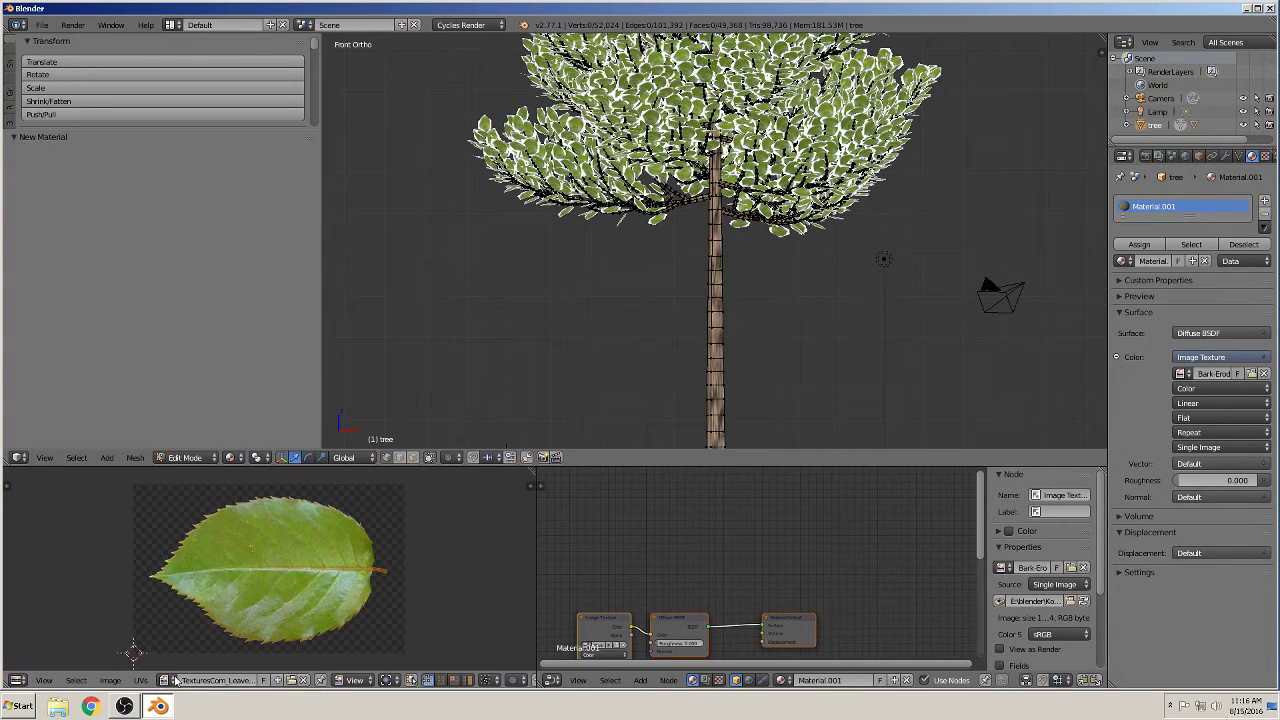
click(170, 680)
click(194, 541)
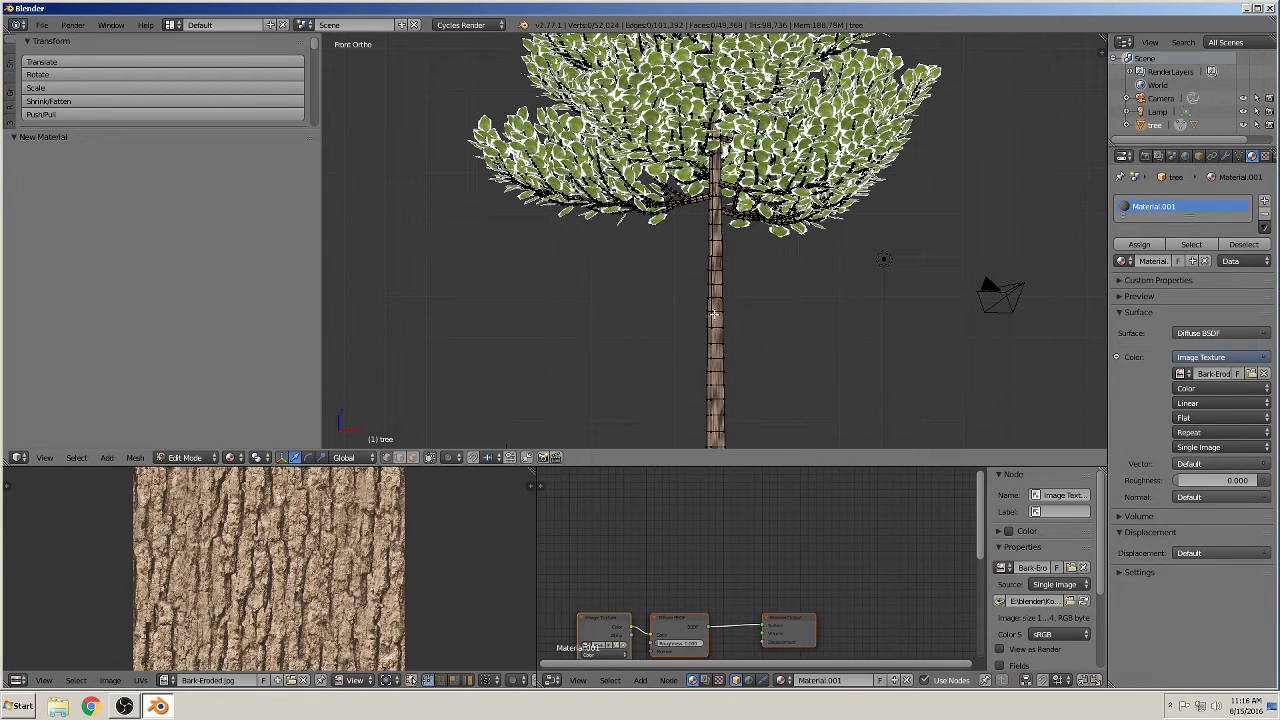
Select the whole tree mesh and unwrap it with Smart UV Project at a 66.00 angle limit.
key(a)
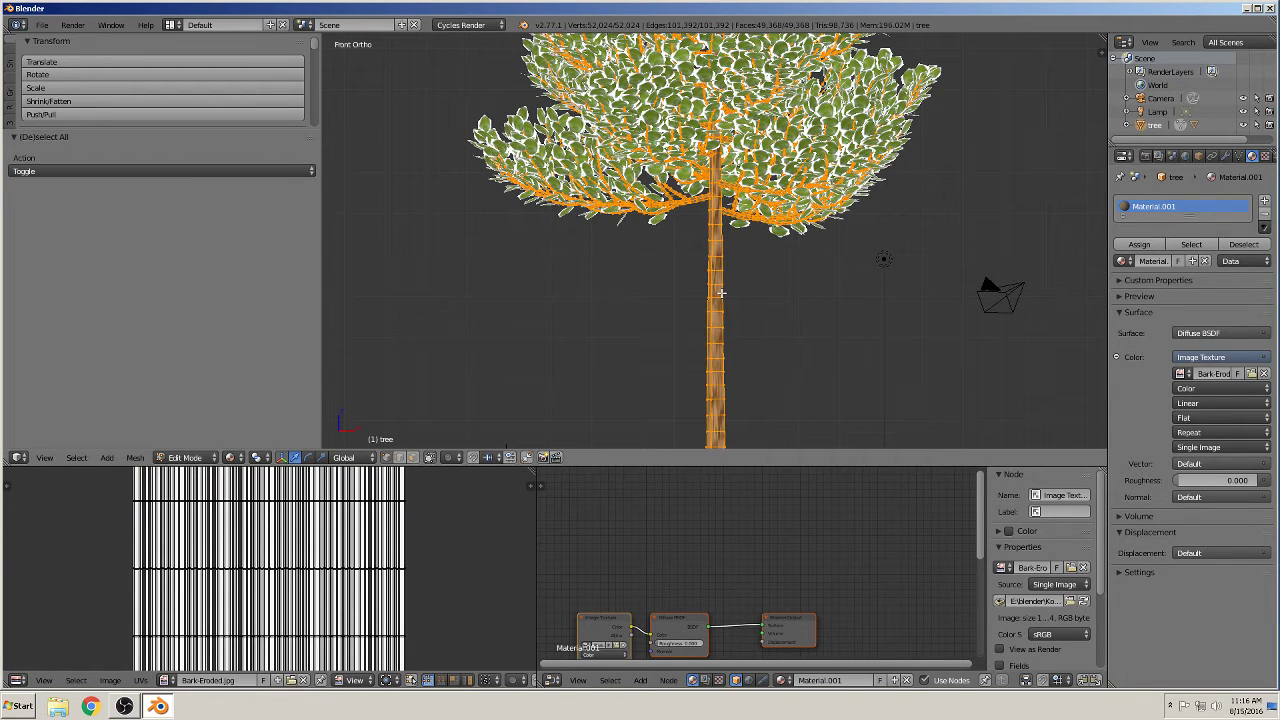
key(u)
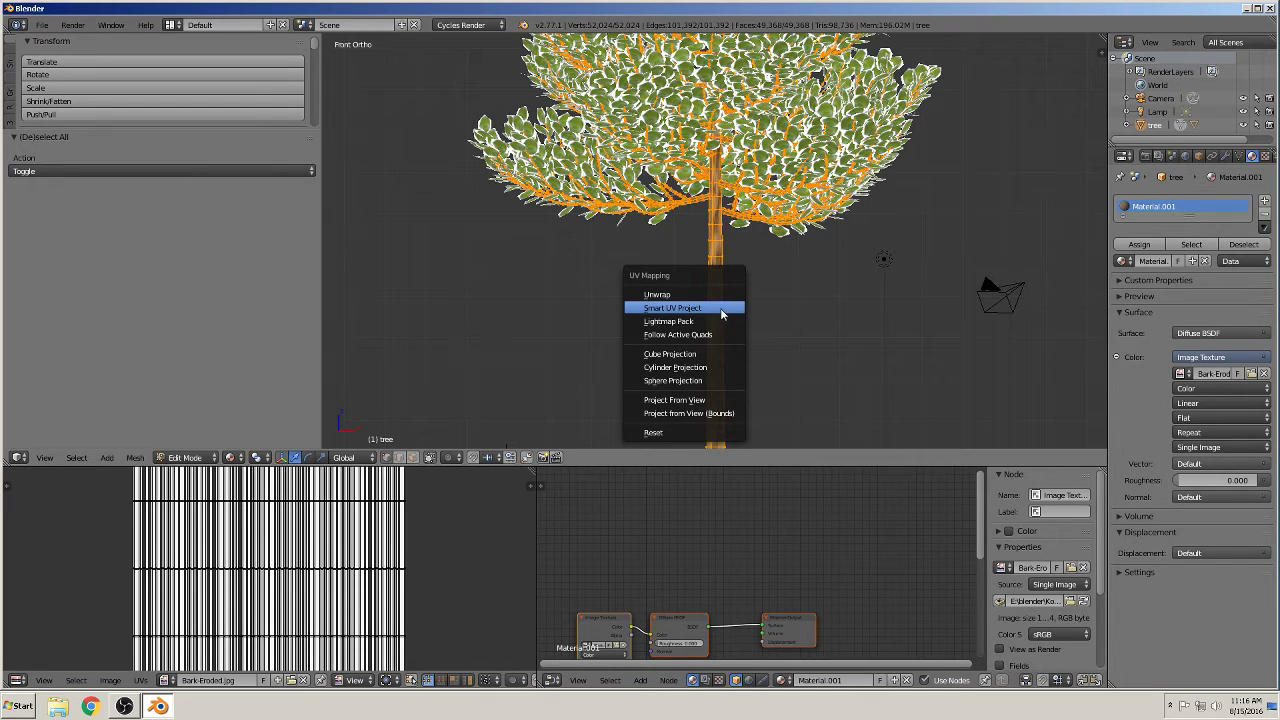
click(686, 310)
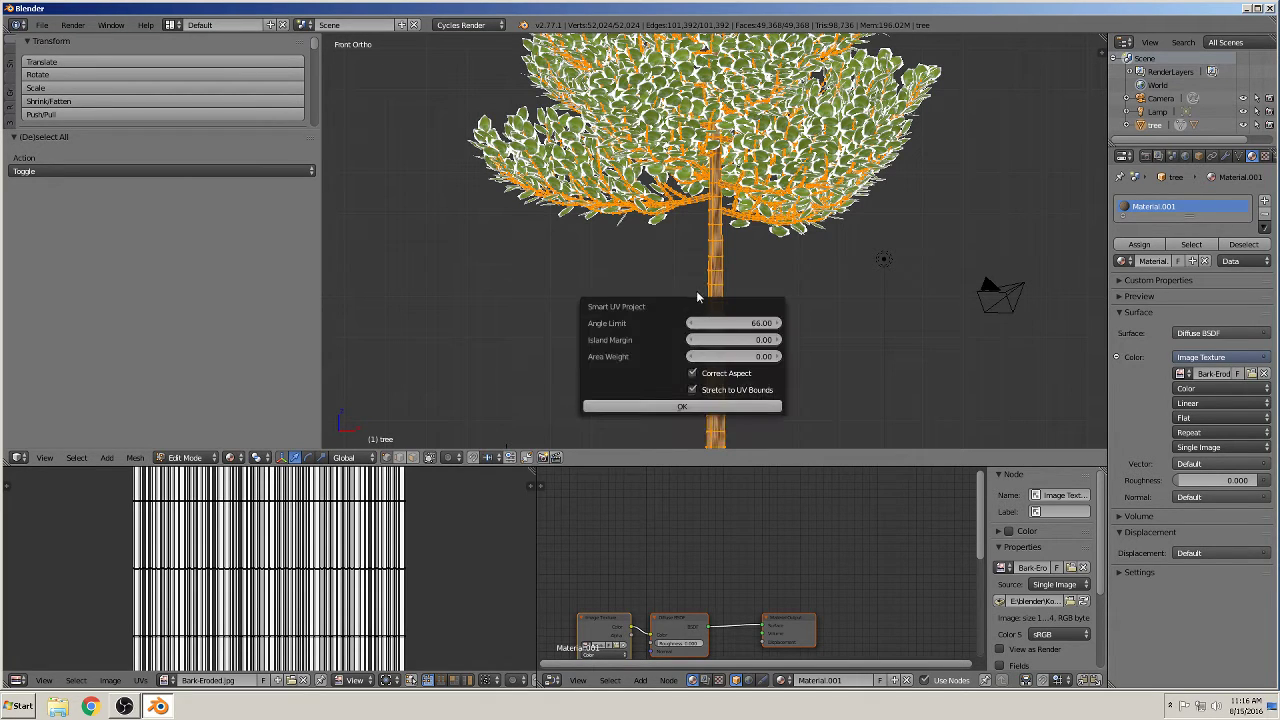
click(661, 405)
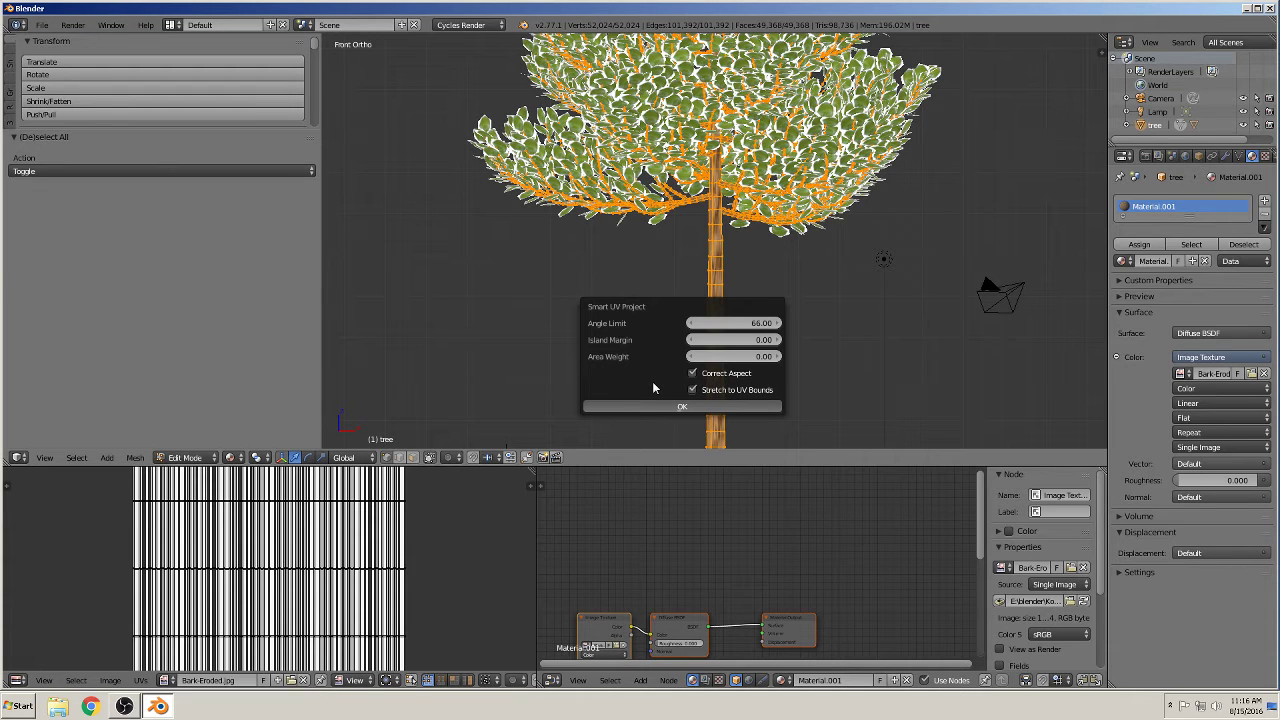
click(754, 406)
scroll(805, 317, up, 8)
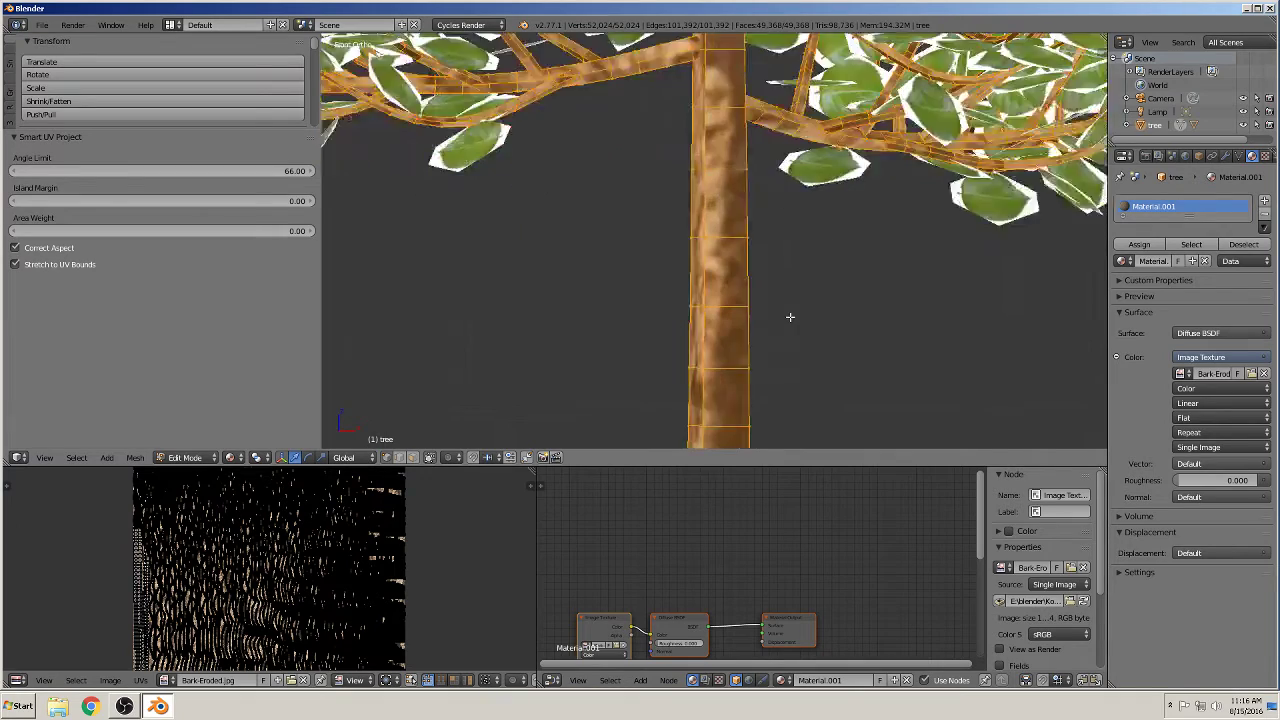
scroll(738, 315, down, 8)
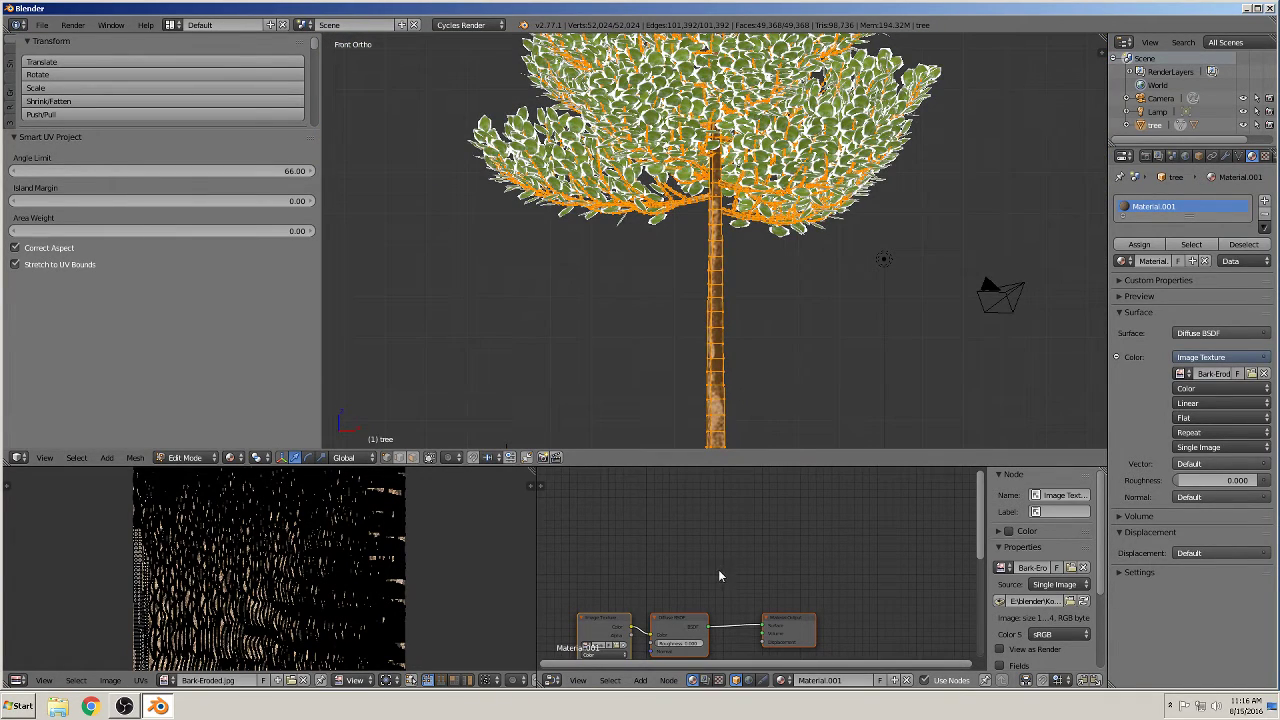
scroll(718, 576, down, 2)
Make room left of the material nodes for new nodes.
middle_drag(718, 576, 770, 525)
click(636, 681)
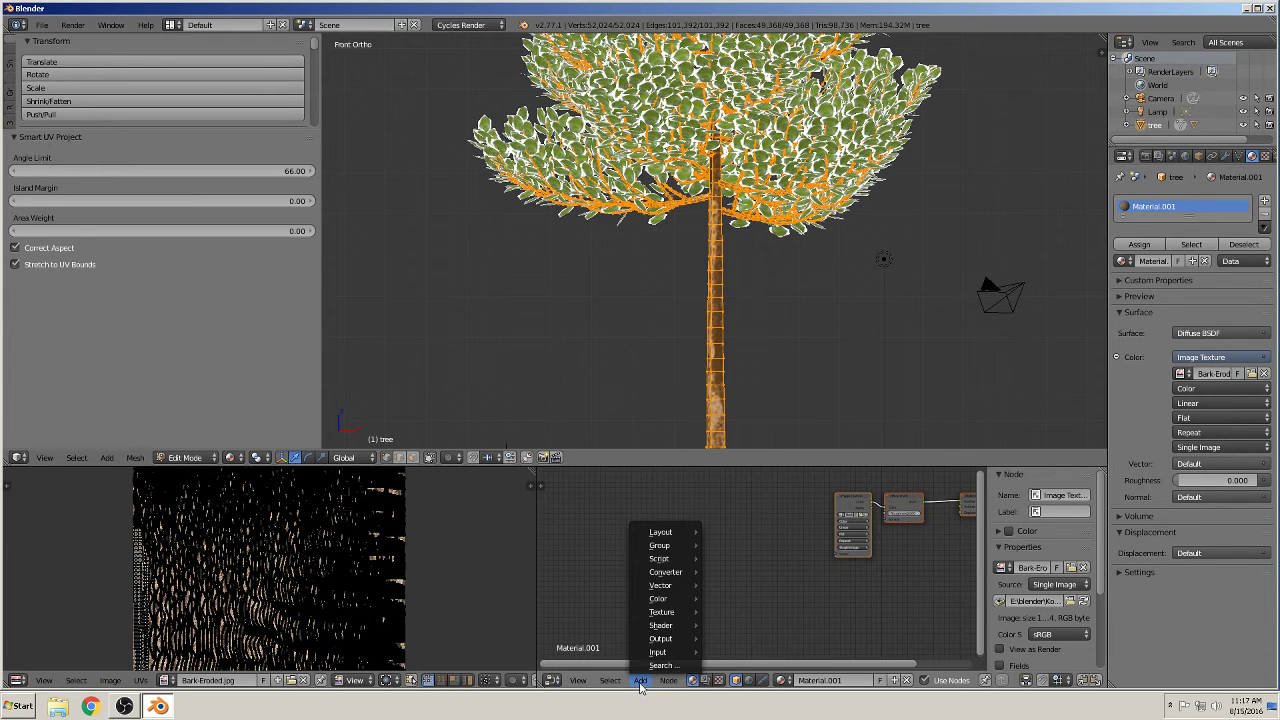
mouse_move(658, 653)
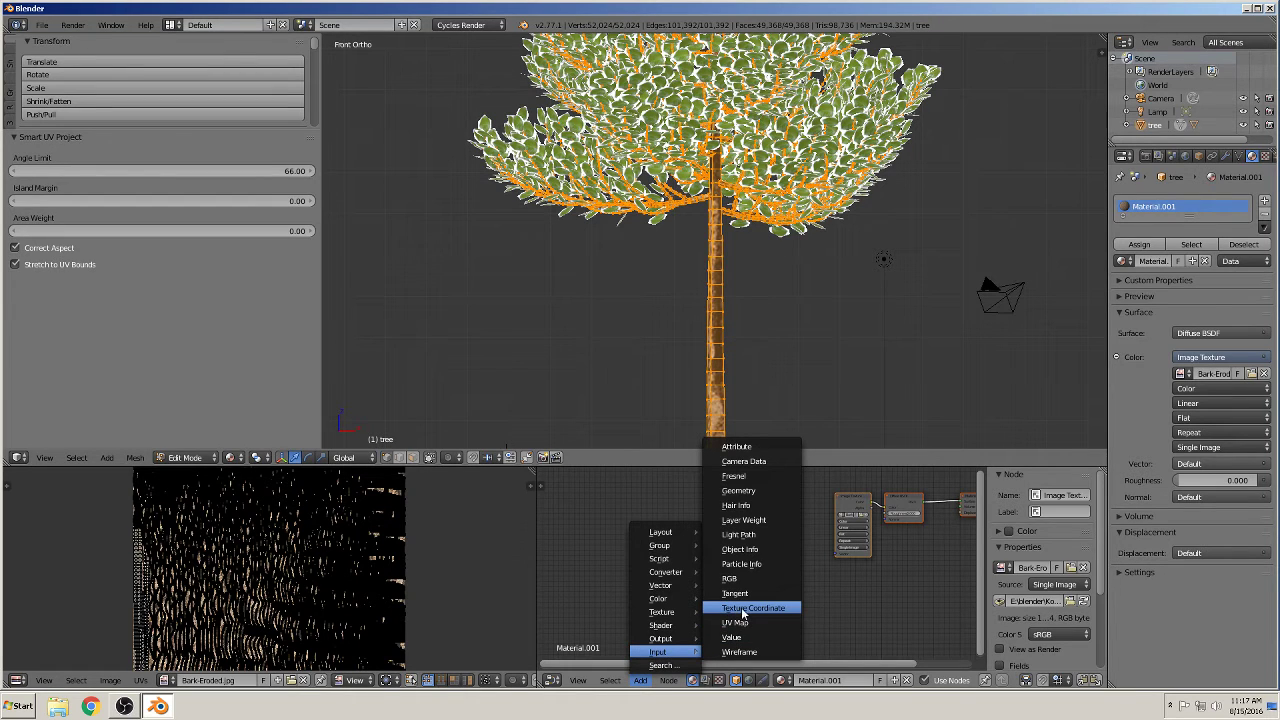
Add a Texture Coordinate node and a Mapping node to the bark material.
click(734, 610)
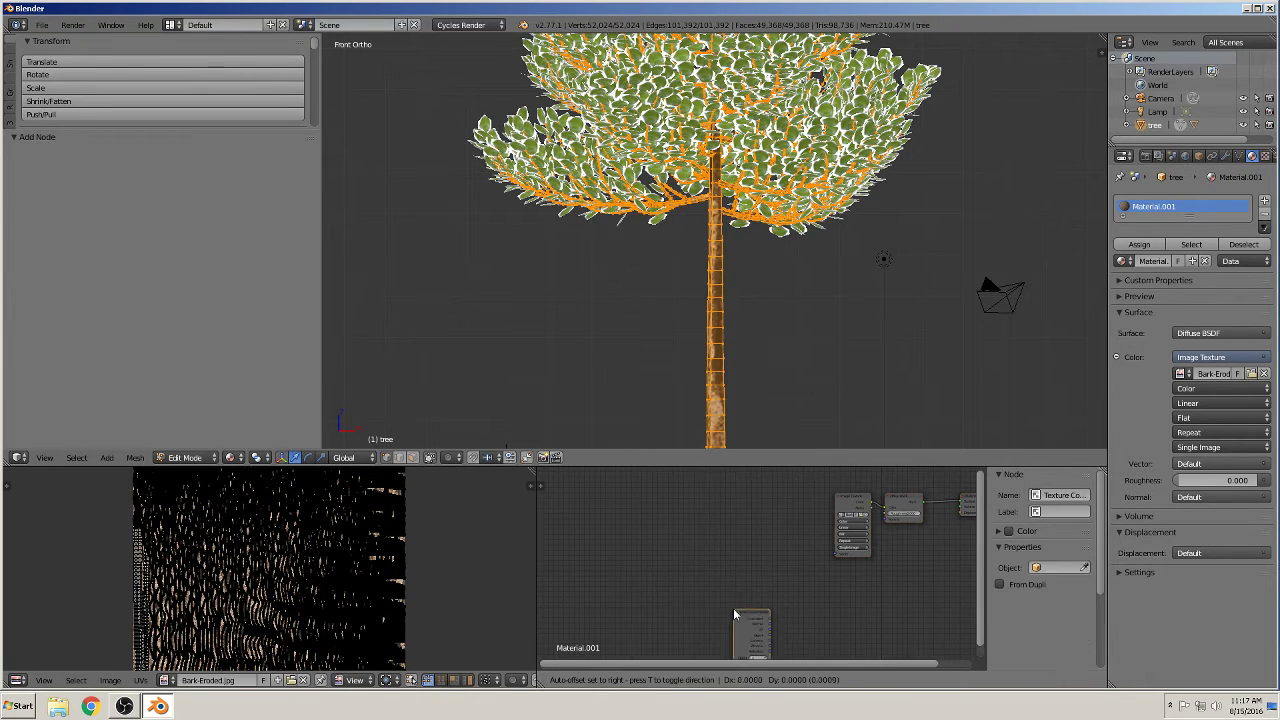
click(653, 545)
click(642, 681)
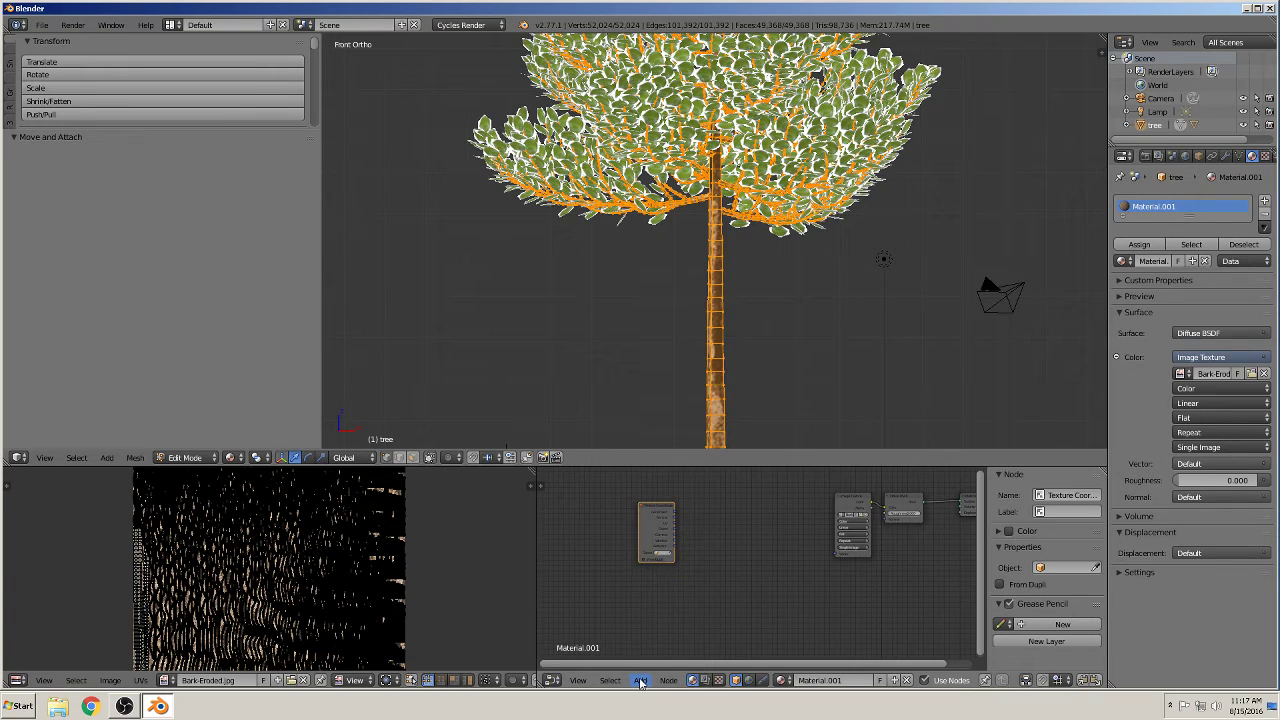
mouse_move(684, 610)
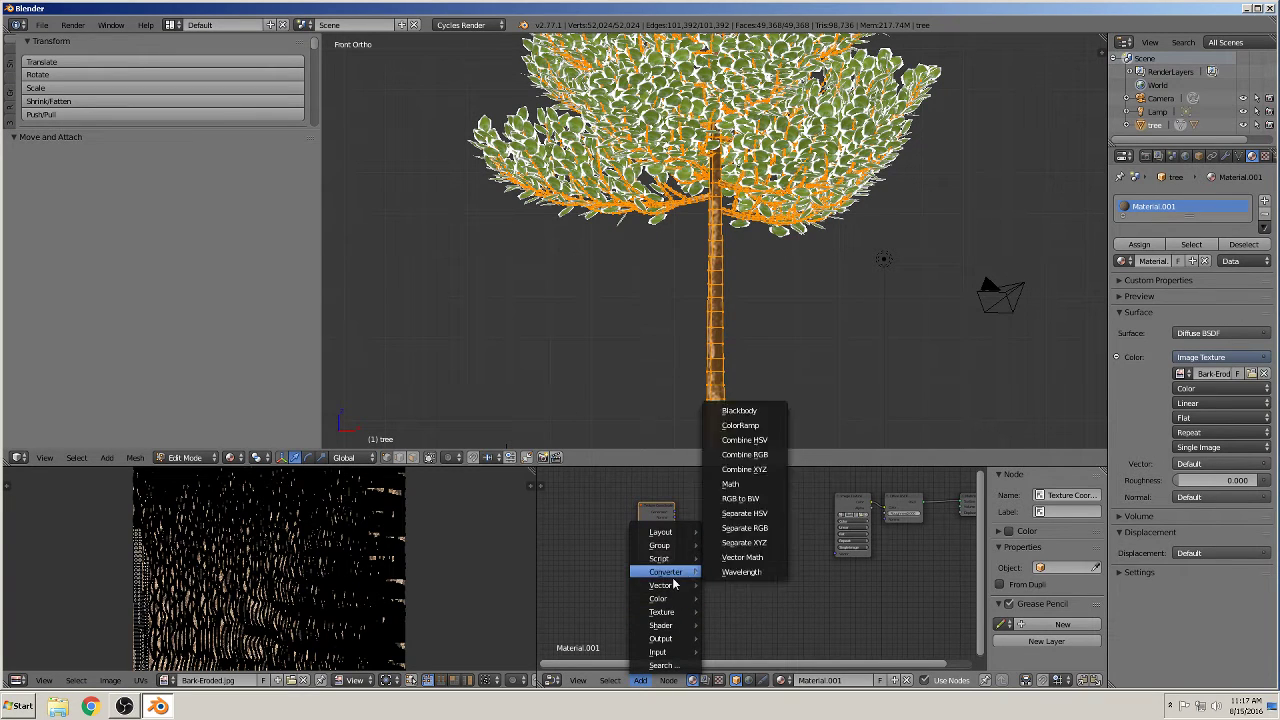
mouse_move(667, 578)
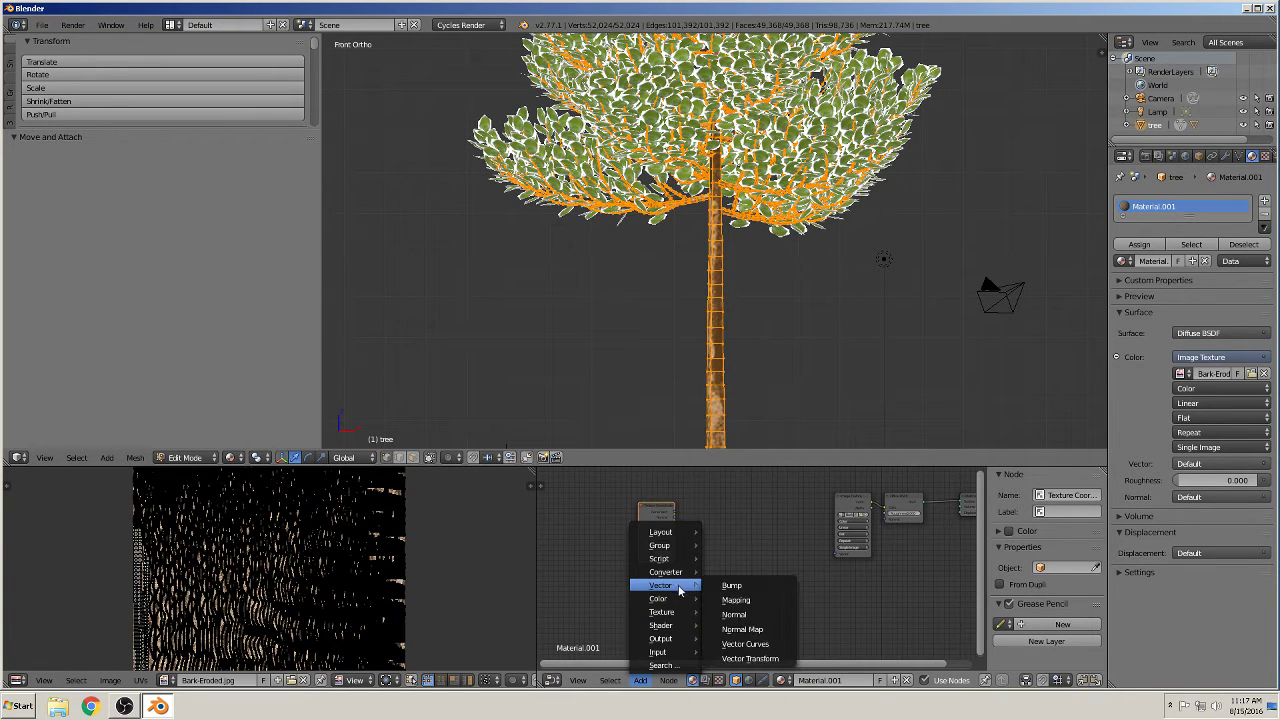
click(745, 603)
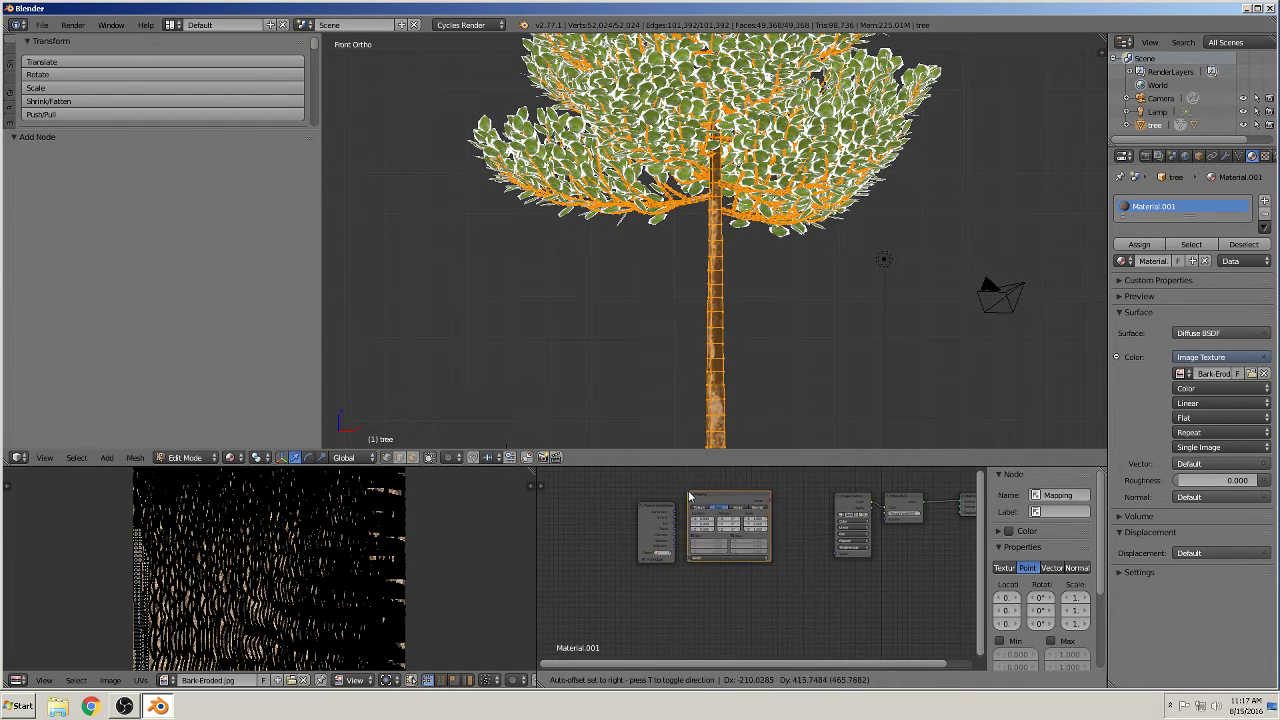
click(680, 486)
middle_drag(741, 590, 706, 650)
Link Texture Coordinate UV into Mapping, and Mapping into the Image Texture's Vector input.
scroll(609, 596, up, 1)
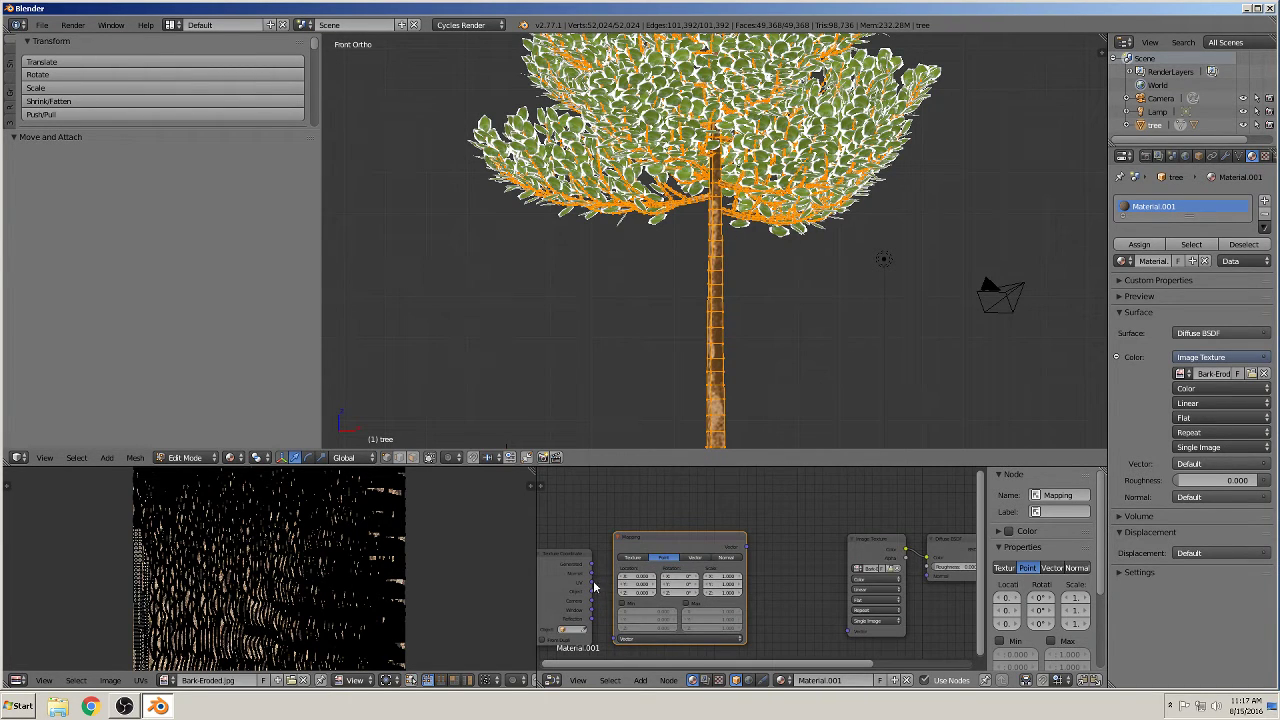
drag(594, 587, 615, 638)
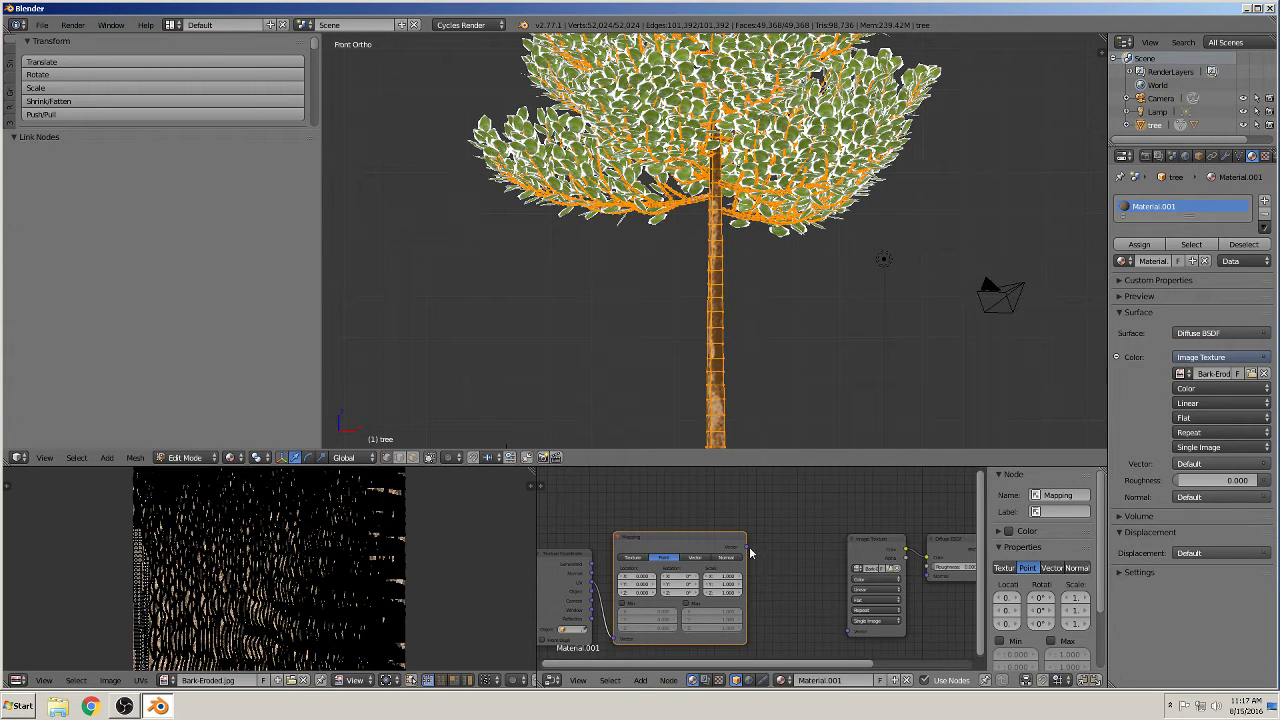
drag(749, 546, 848, 628)
middle_drag(832, 560, 687, 541)
scroll(687, 541, down, 2)
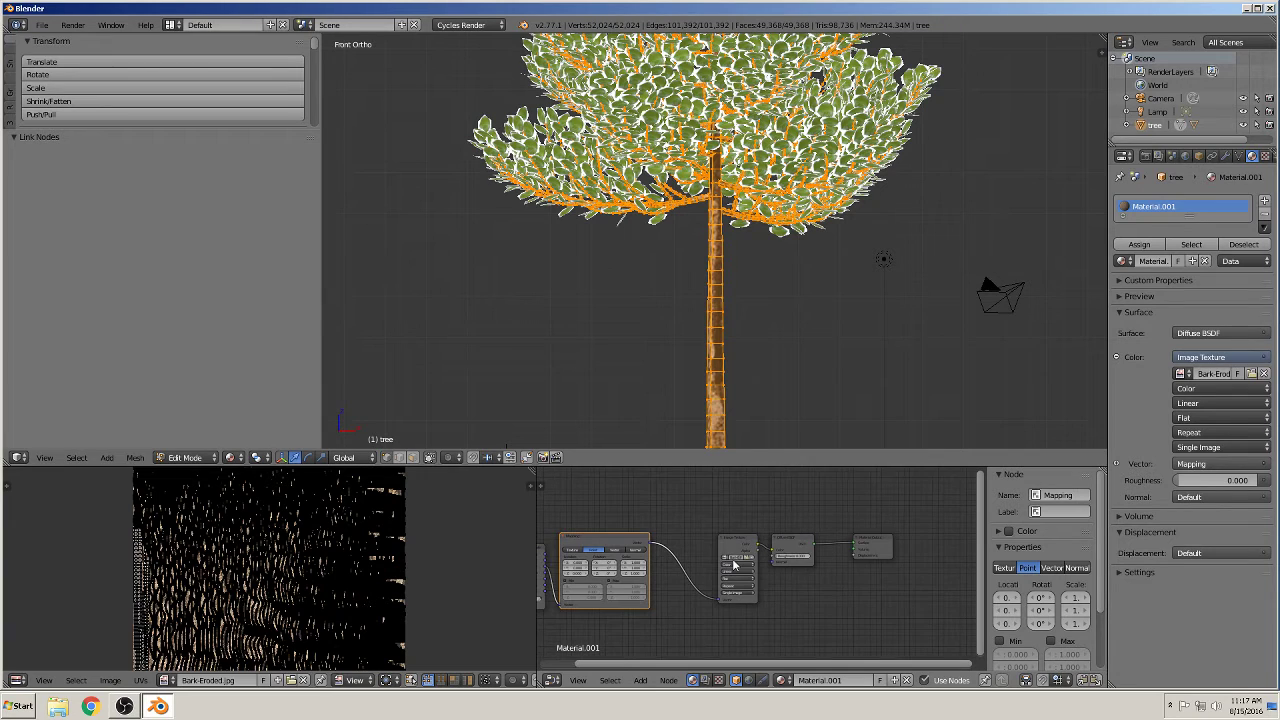
key(Tab)
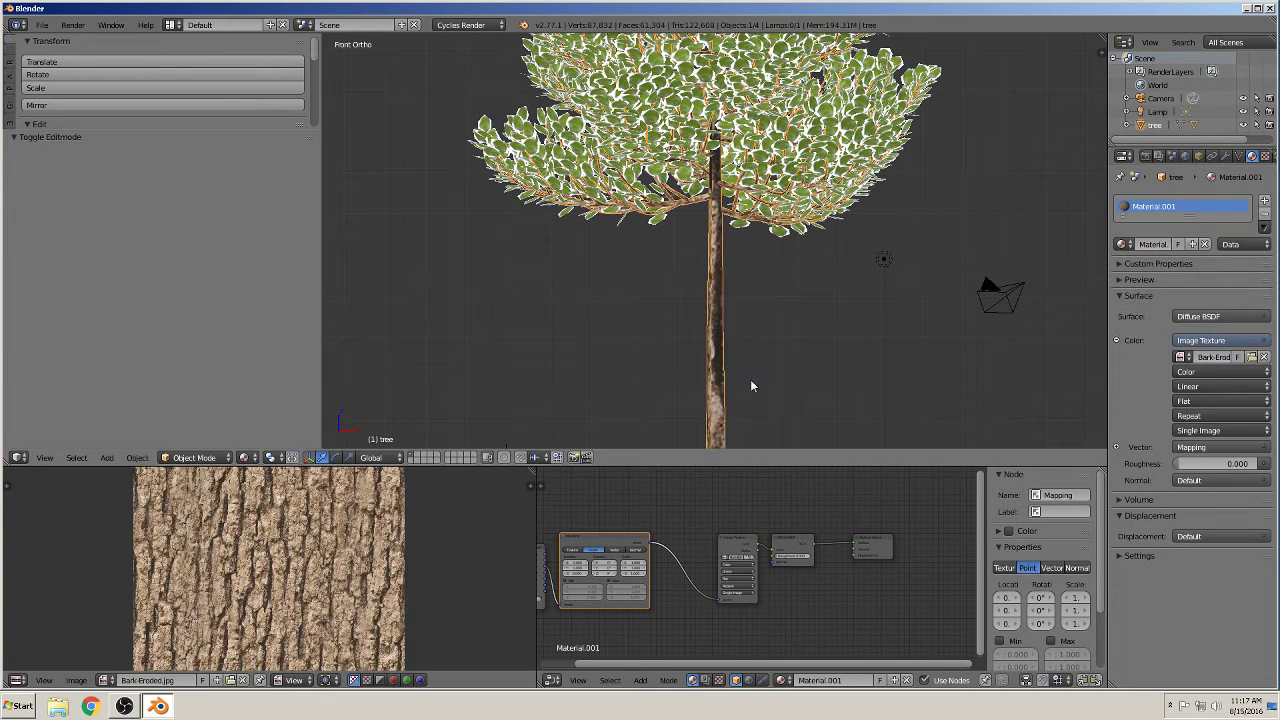
key(Tab)
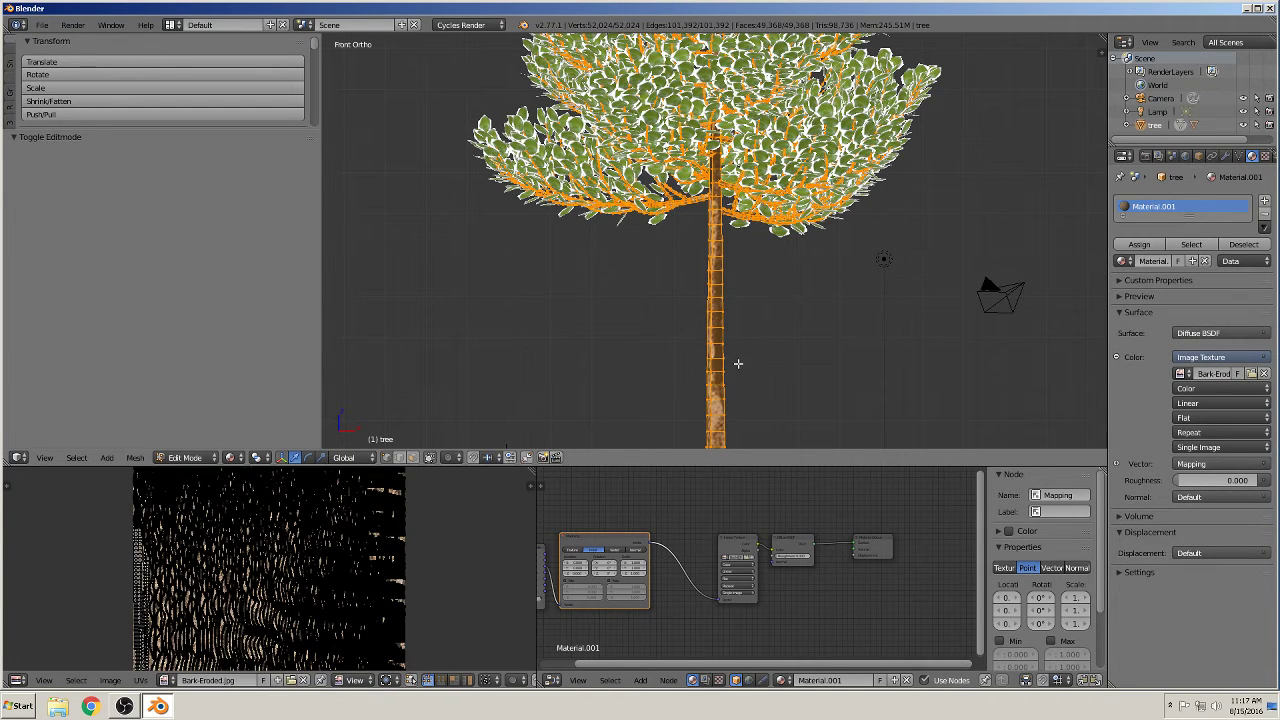
click(226, 458)
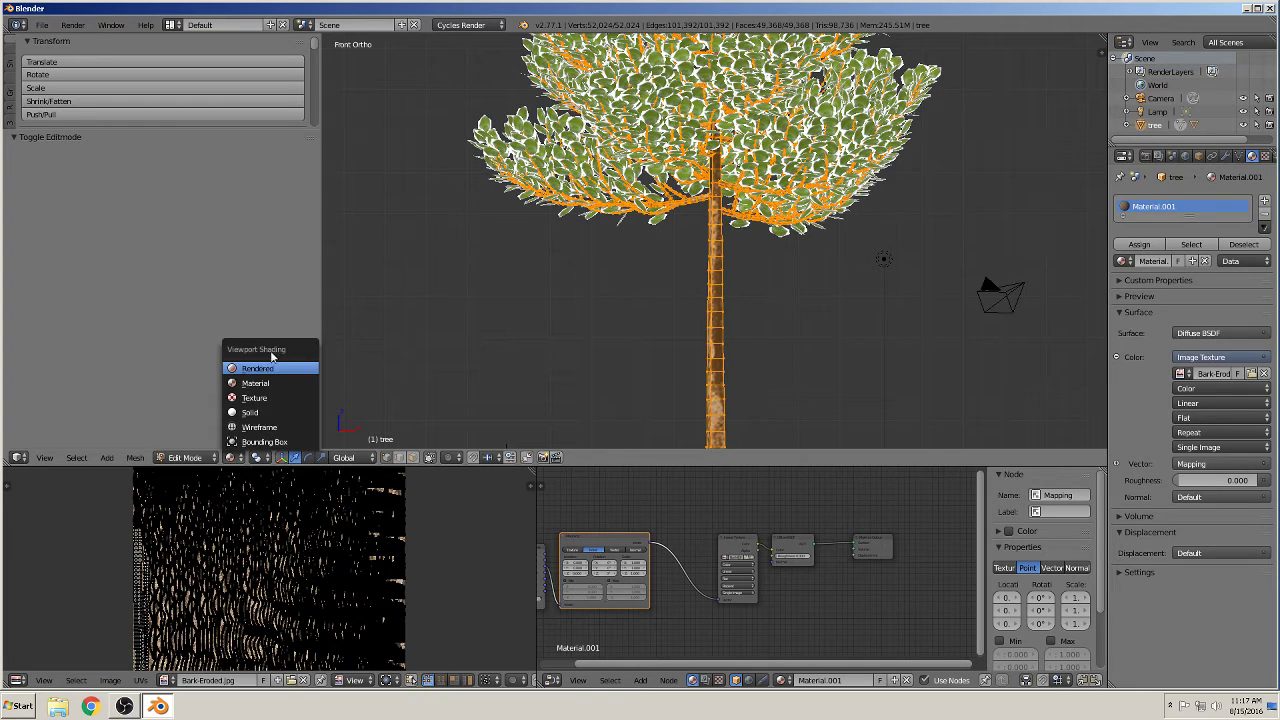
click(255, 368)
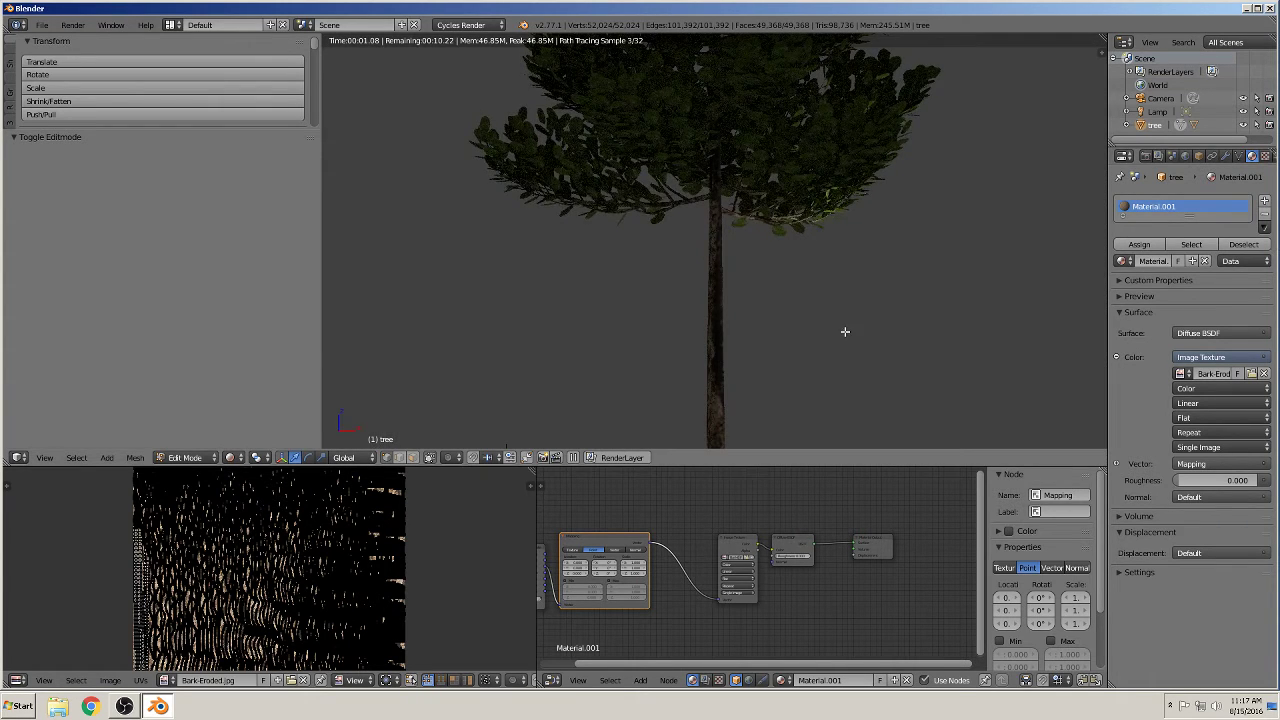
scroll(780, 400, up, 2)
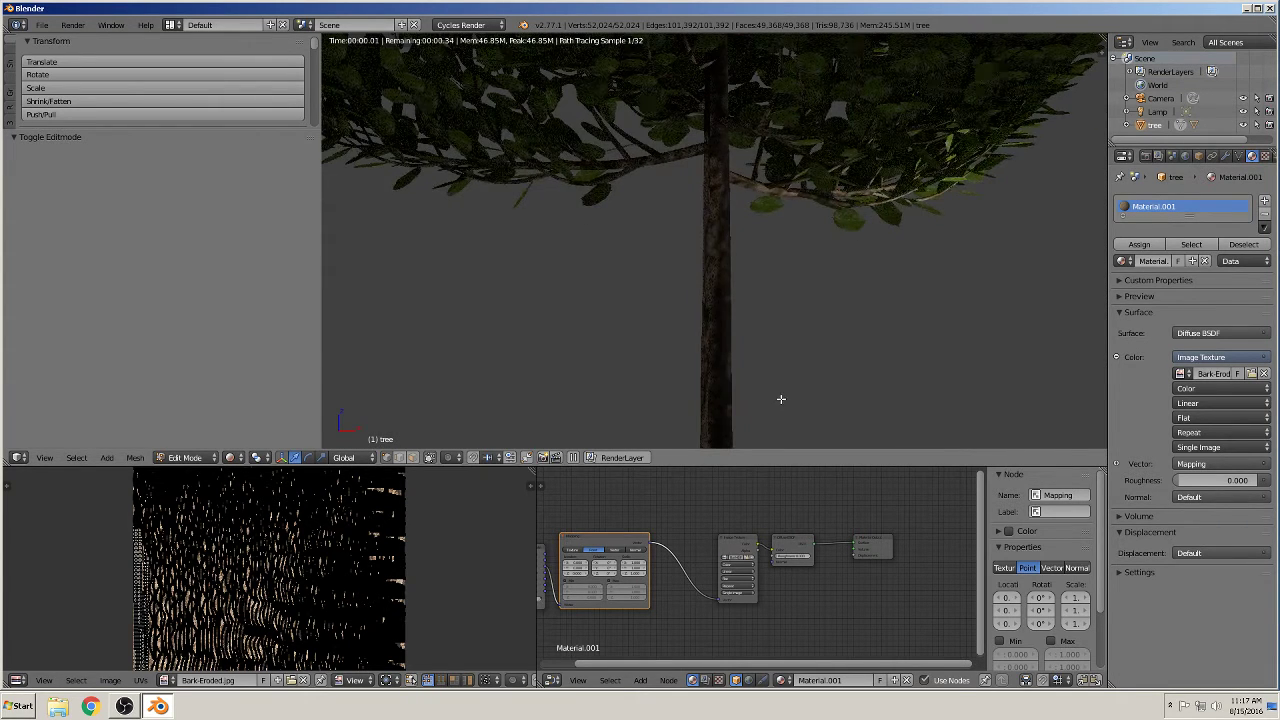
scroll(780, 392, up, 2)
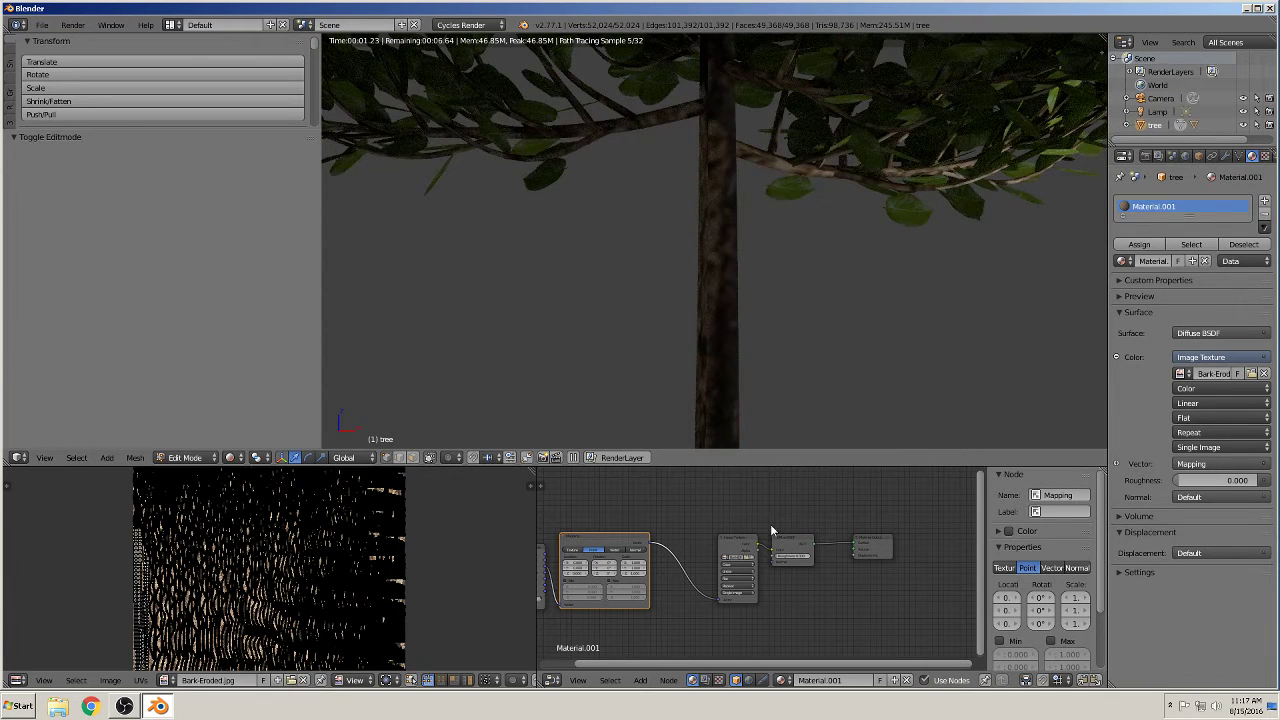
middle_drag(669, 573, 806, 554)
scroll(800, 558, up, 1)
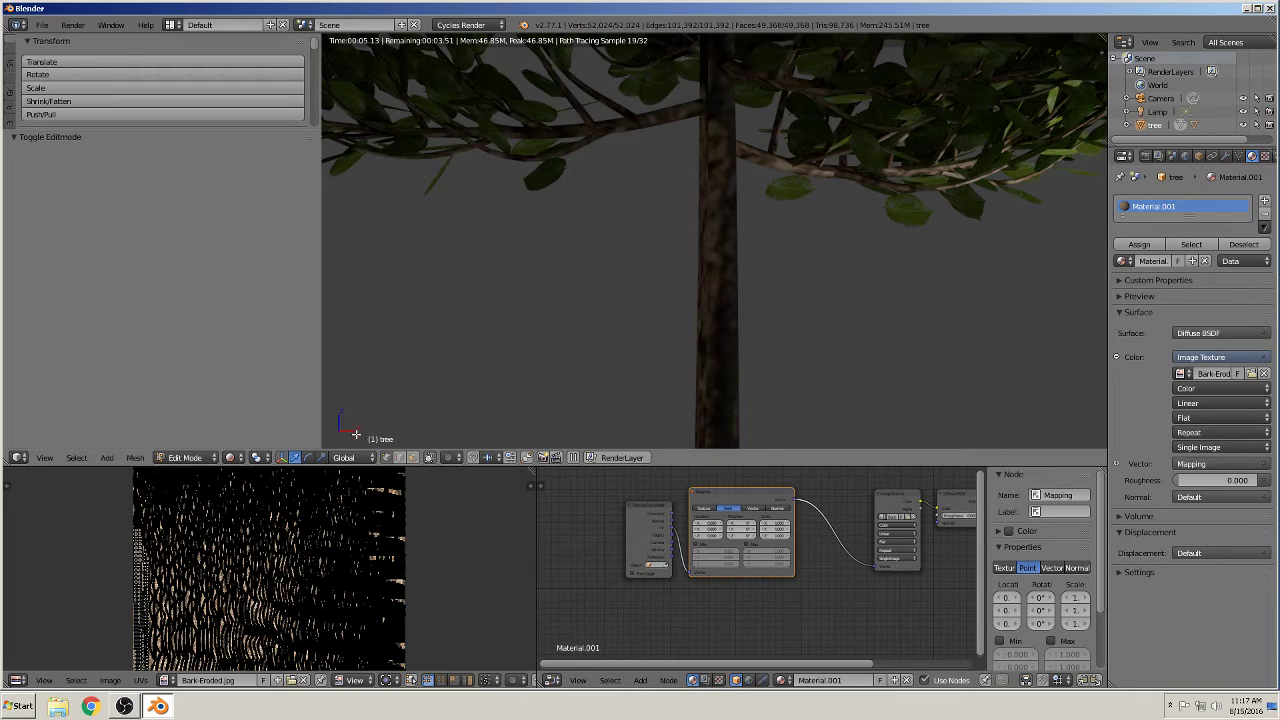
click(240, 460)
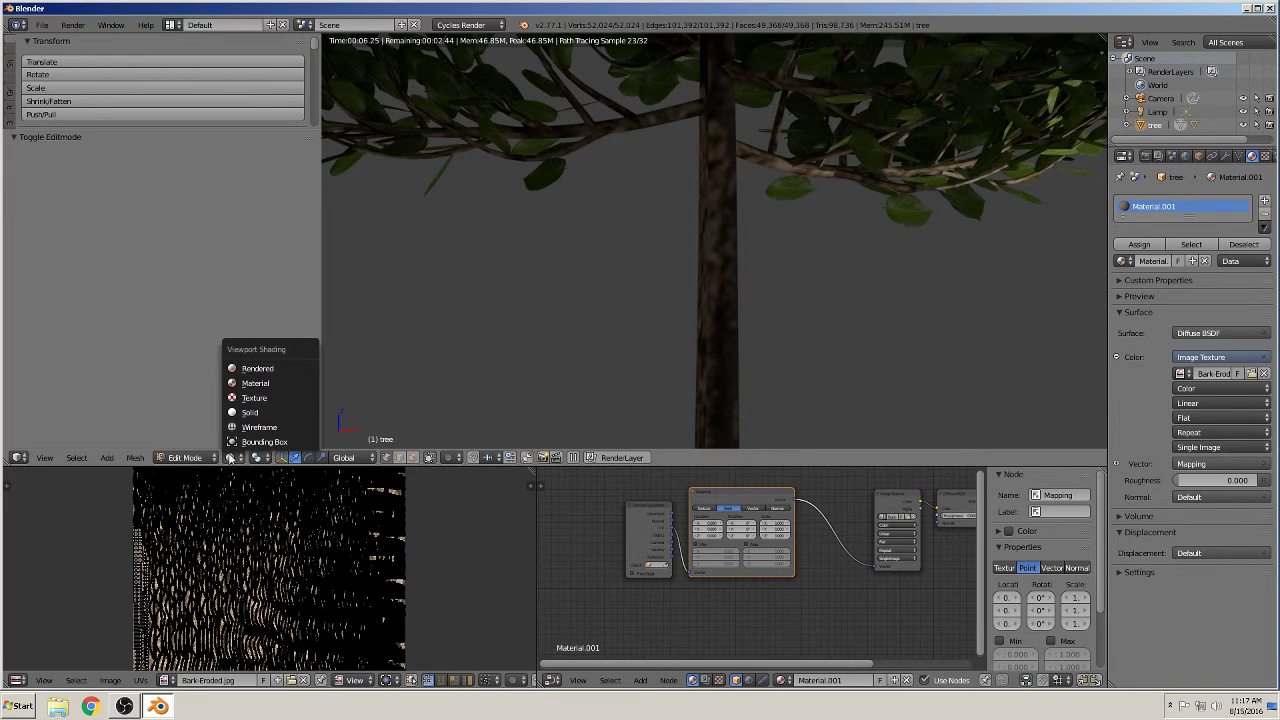
click(265, 380)
scroll(752, 519, up, 2)
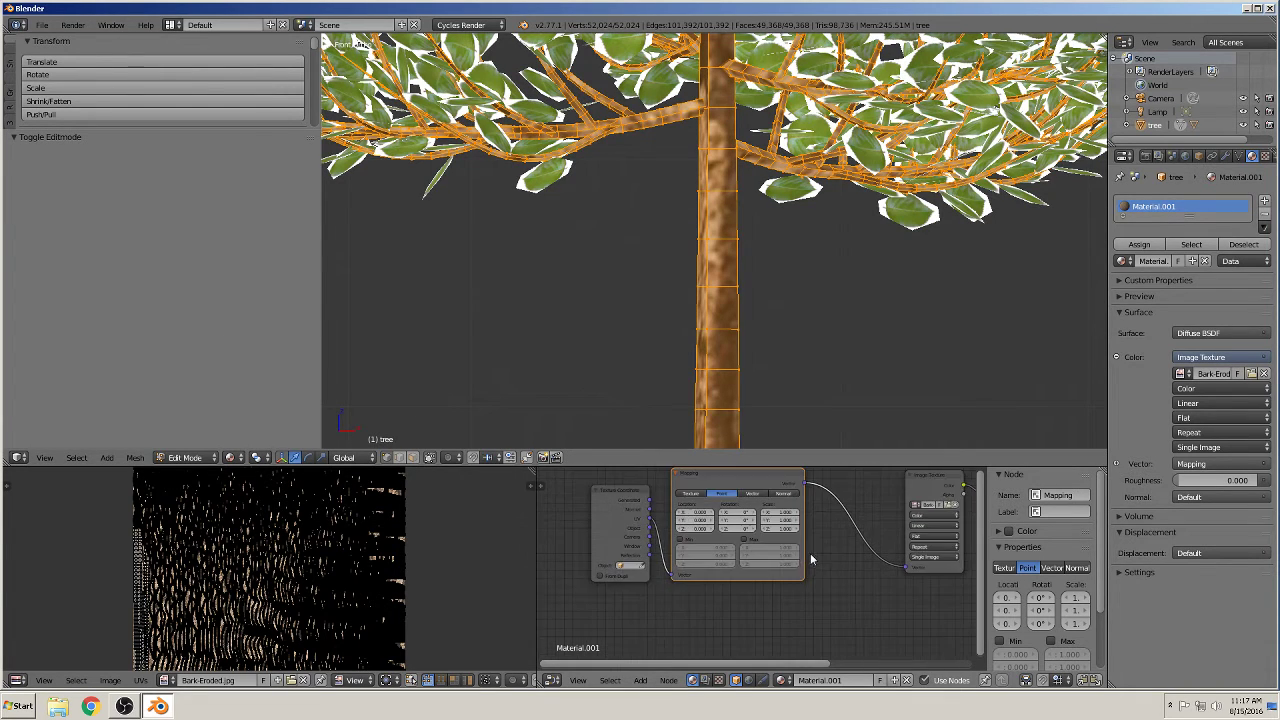
middle_drag(816, 570, 840, 617)
Set the Mapping node's Scale X and Y to 10.
scroll(840, 615, up, 2)
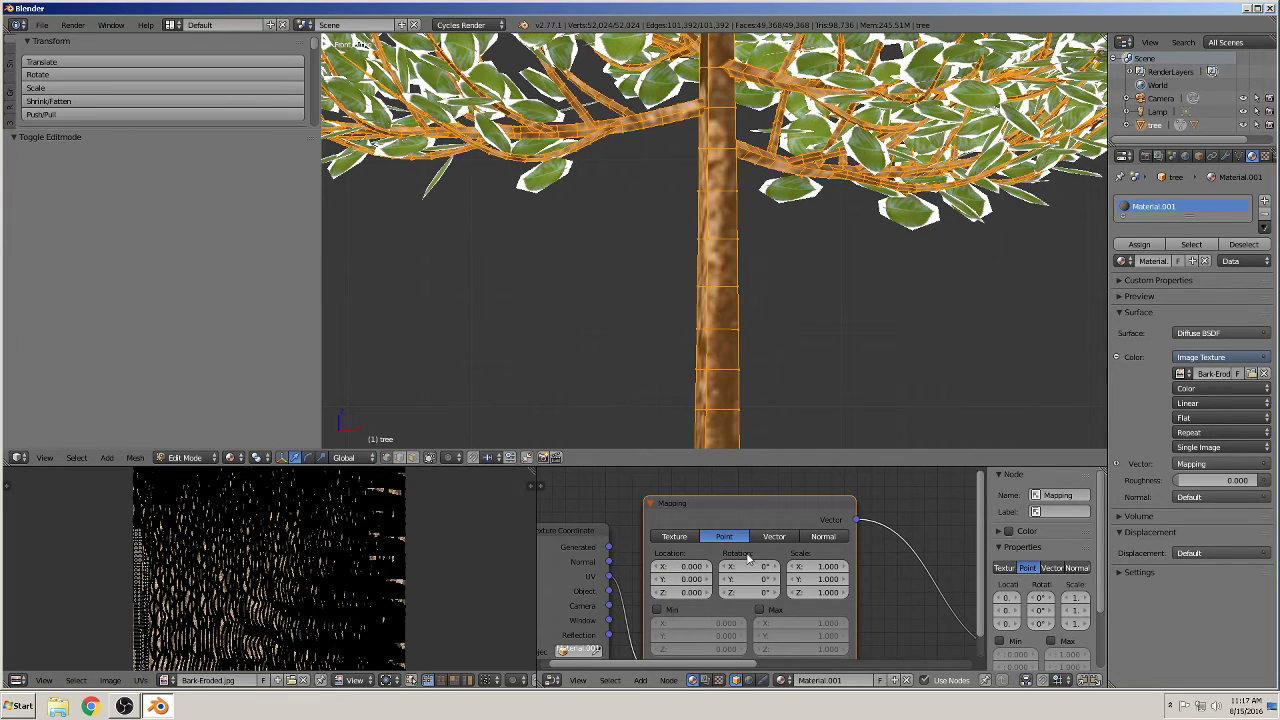
click(822, 566)
text(1=)
key(Return)
click(813, 566)
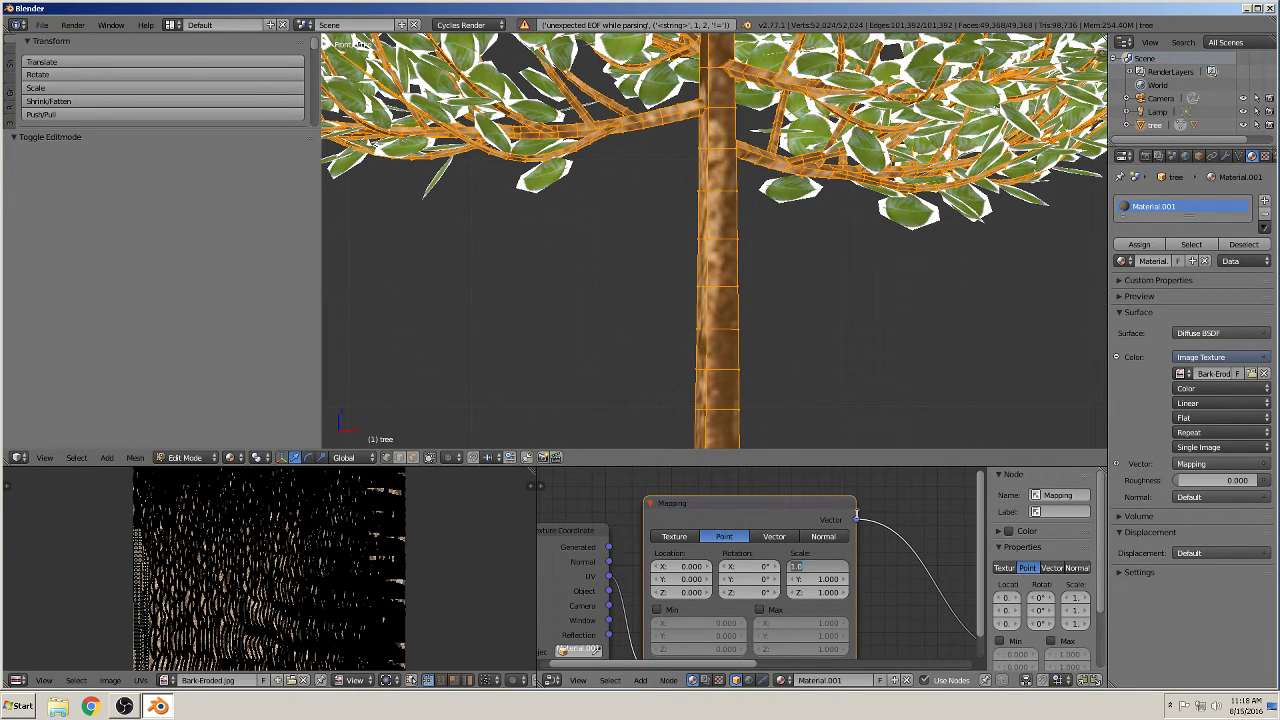
key(Return)
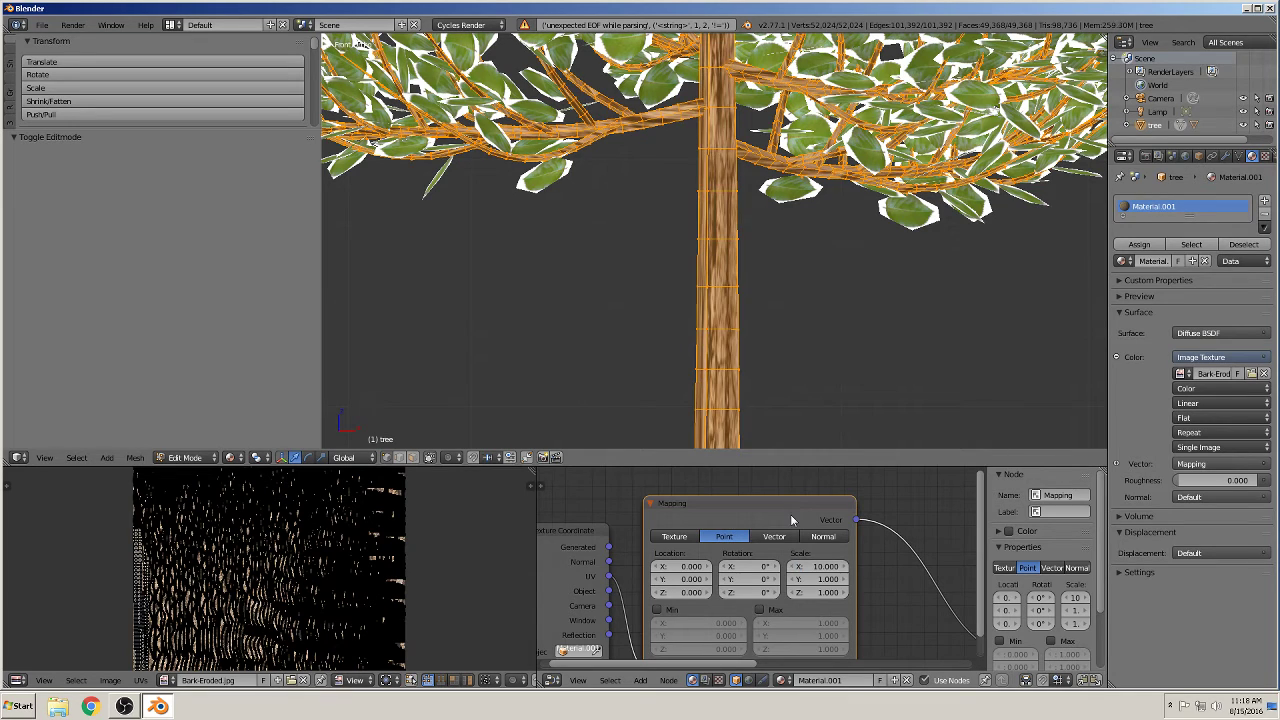
click(809, 578)
key(Return)
scroll(894, 251, up, 5)
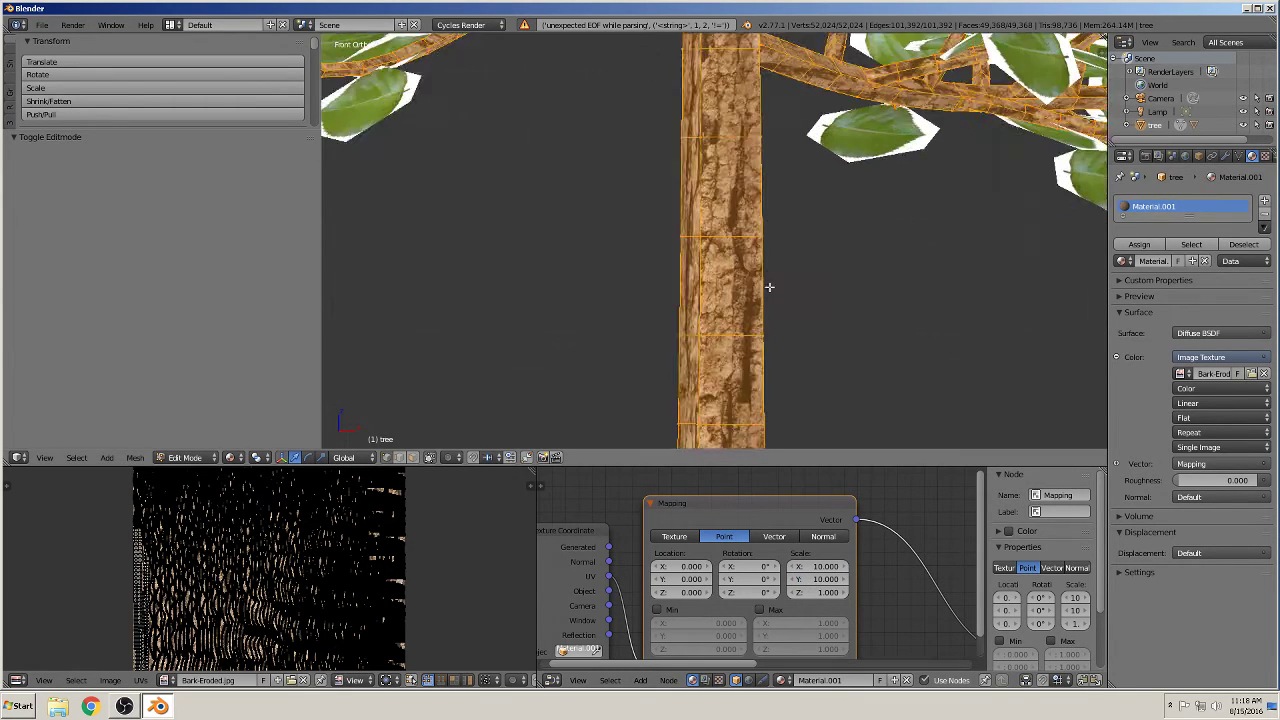
Deselect all geometry, switch to Object Mode and orbit to view the whole tree.
key(a)
scroll(772, 303, down, 7)
key(Tab)
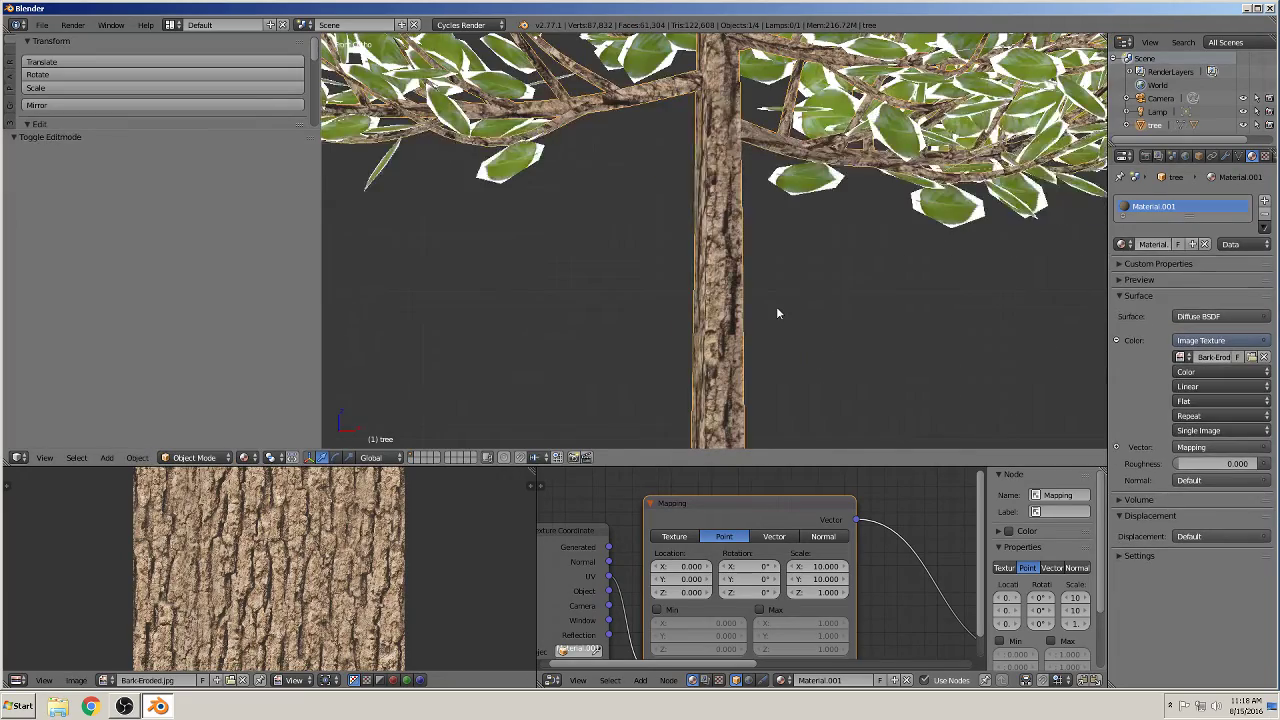
scroll(773, 310, down, 5)
middle_drag(771, 309, 686, 406)
scroll(764, 376, down, 3)
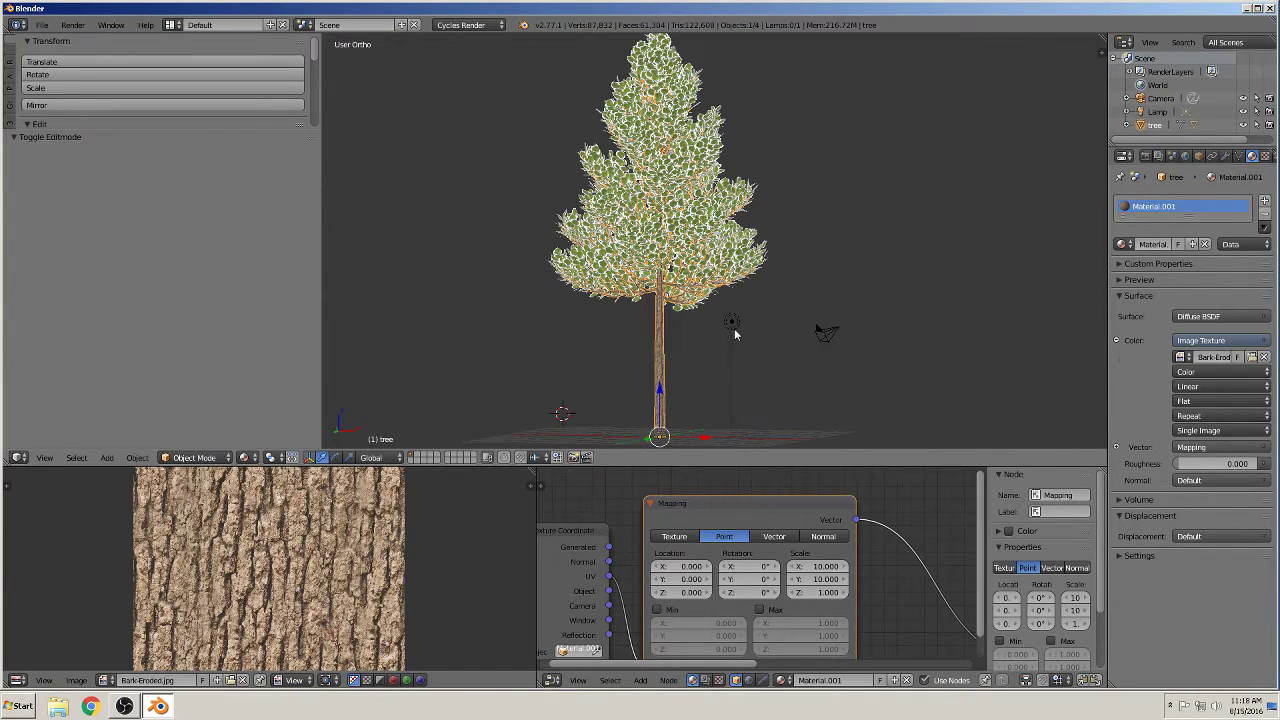
Make the lamp a Sun light with strength 6.100.
right_click(735, 334)
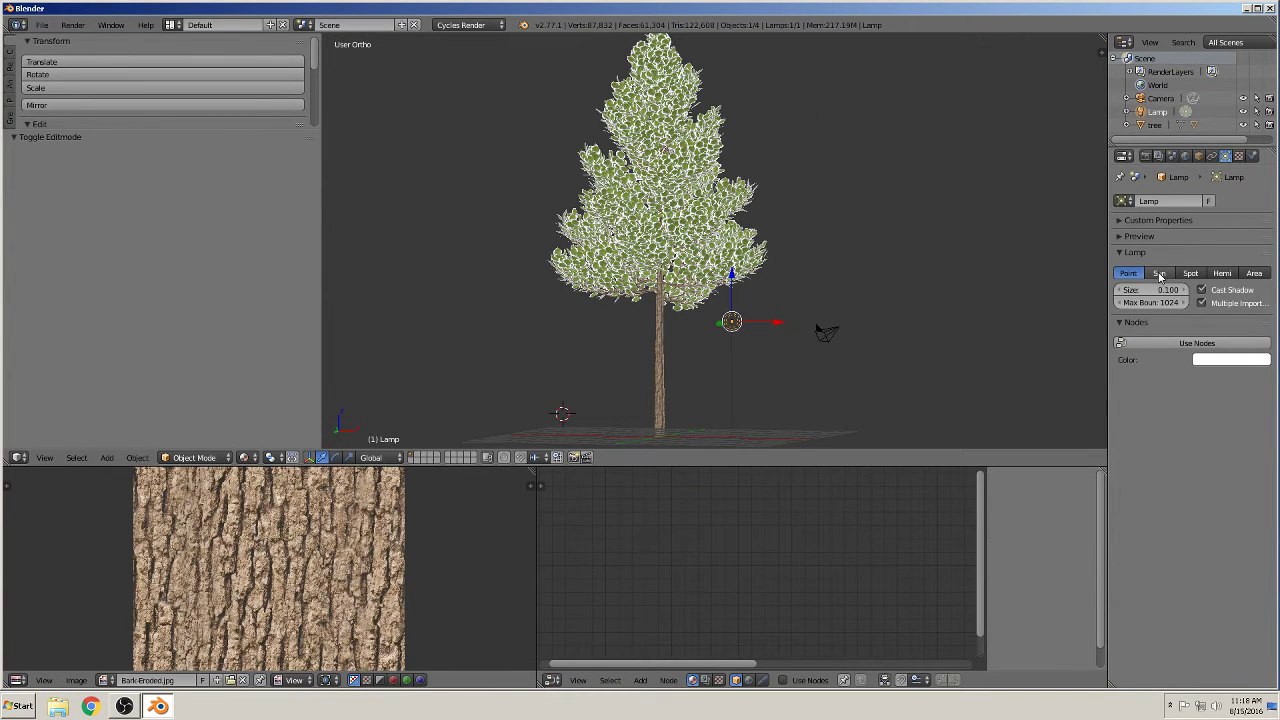
click(1159, 274)
click(1217, 346)
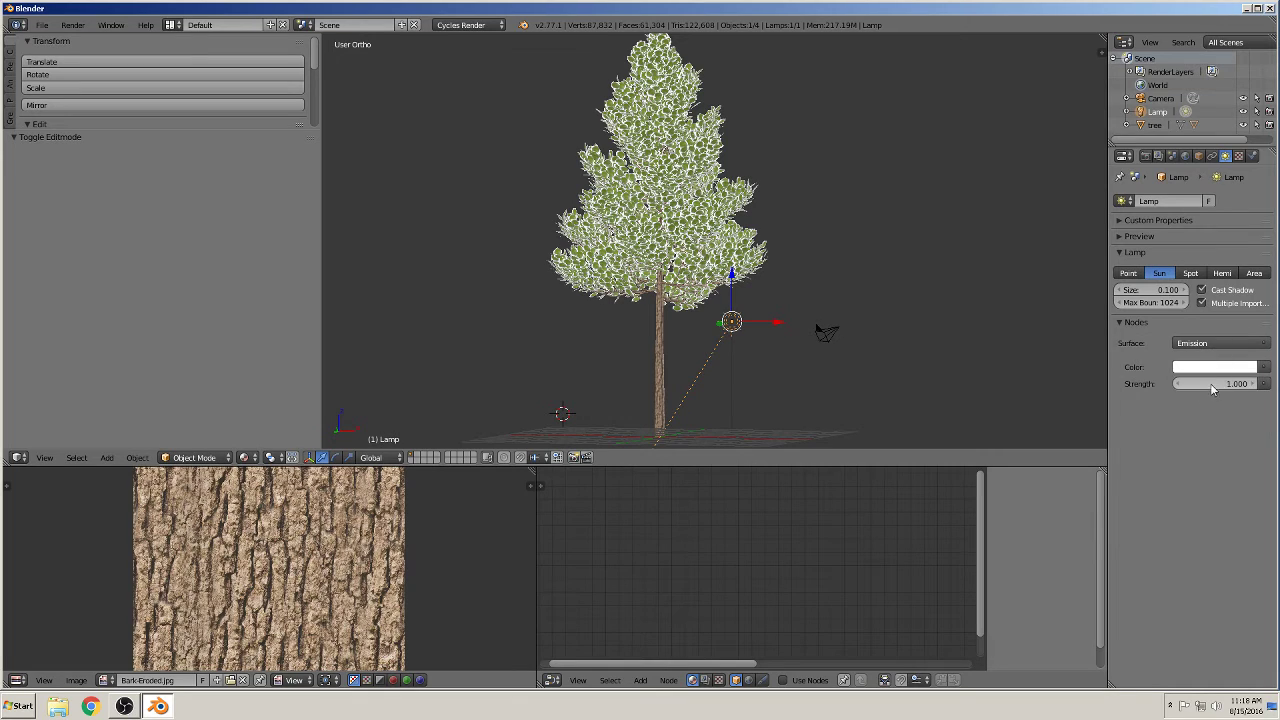
click(1212, 388)
text(1.6)
key(Return)
drag(1215, 384, 1007, 384)
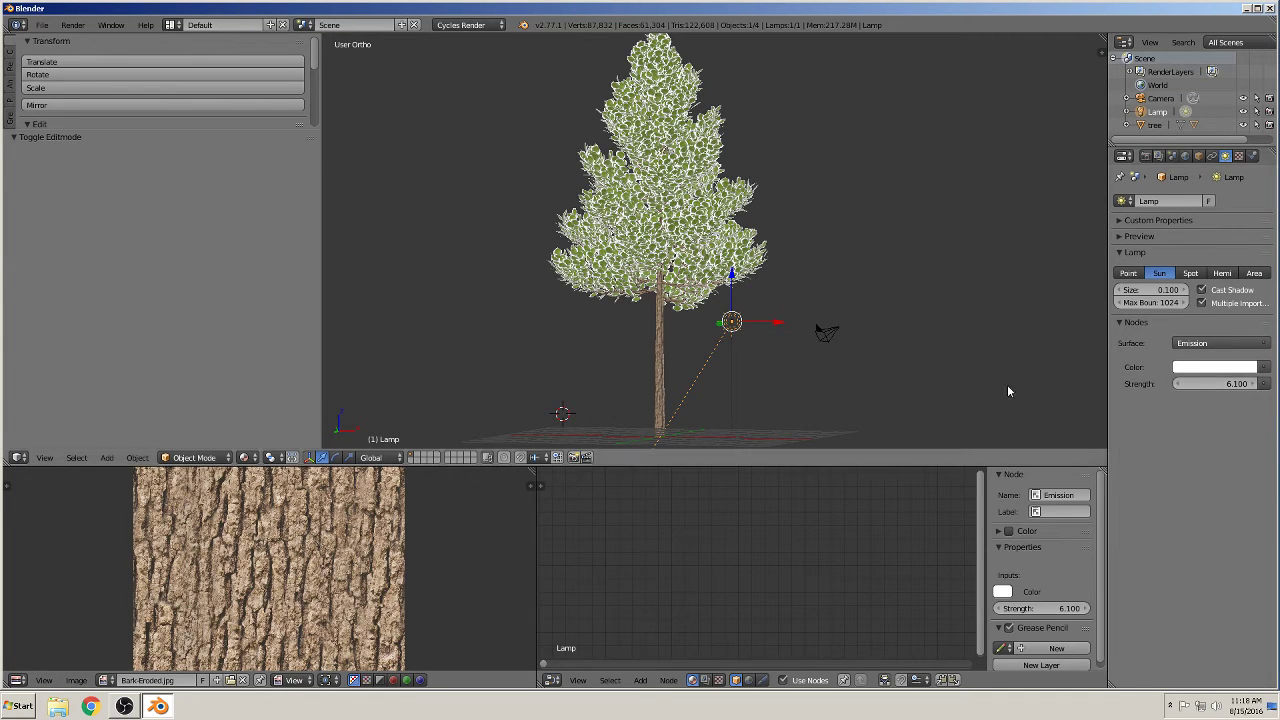
Set the viewport shading to Rendered to preview the sunlit tree.
click(243, 457)
click(268, 370)
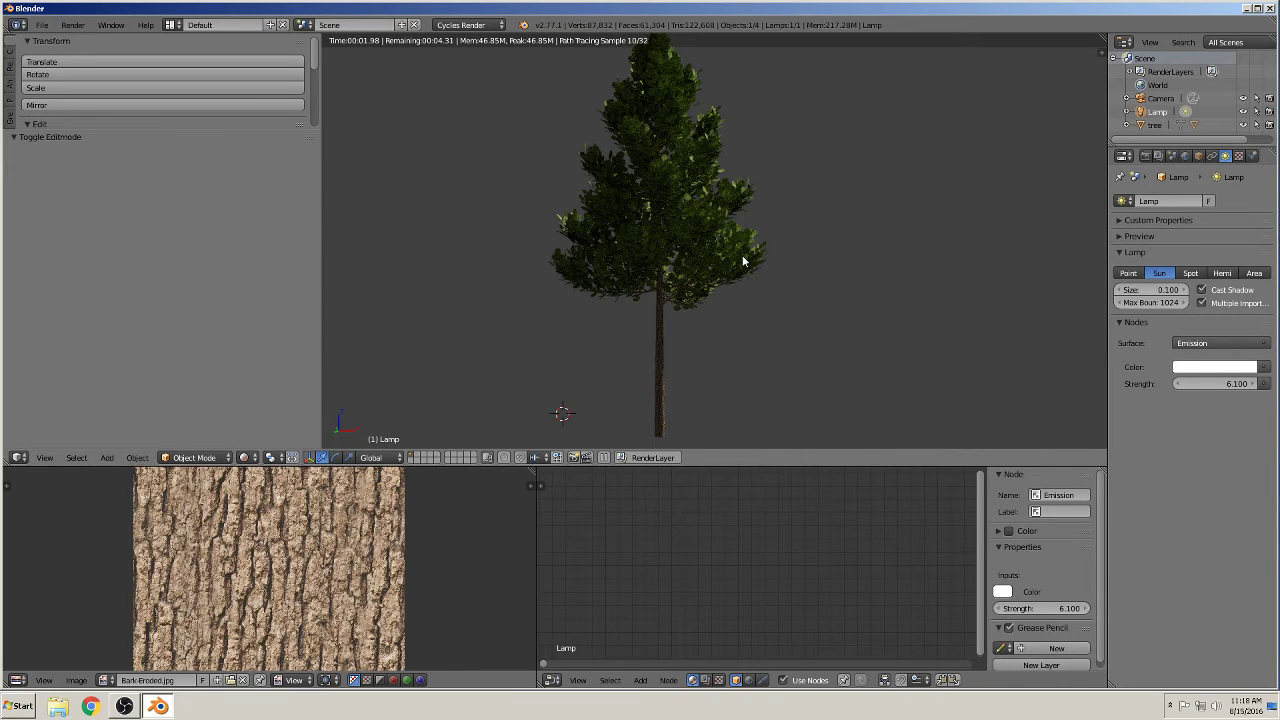
click(1187, 156)
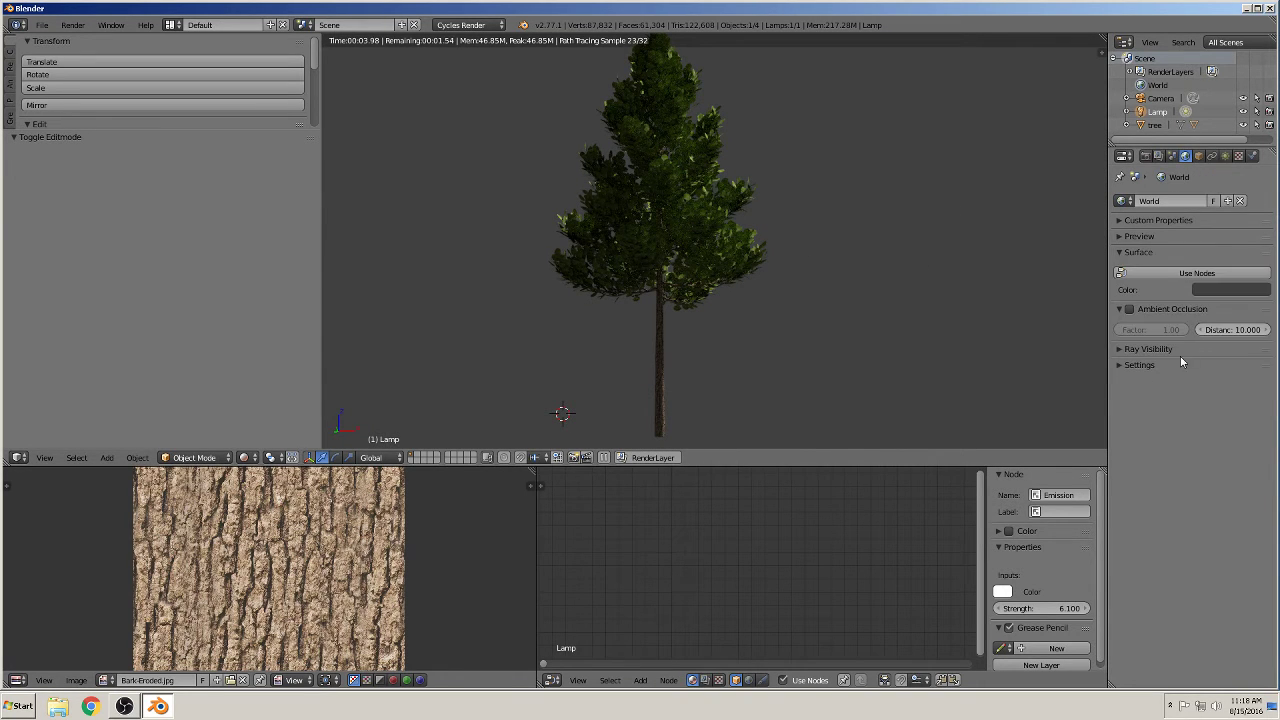
Enable world nodes and set the background Color to an Environment Texture.
click(1192, 272)
click(1262, 302)
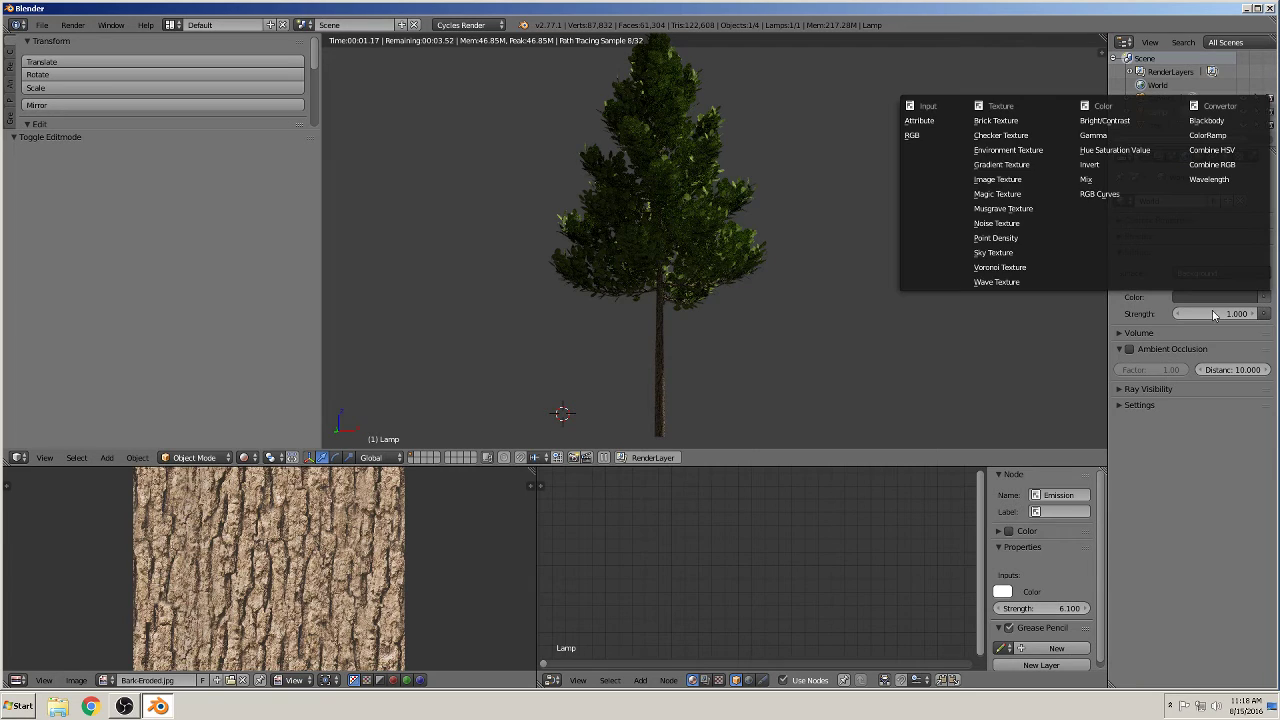
click(1015, 155)
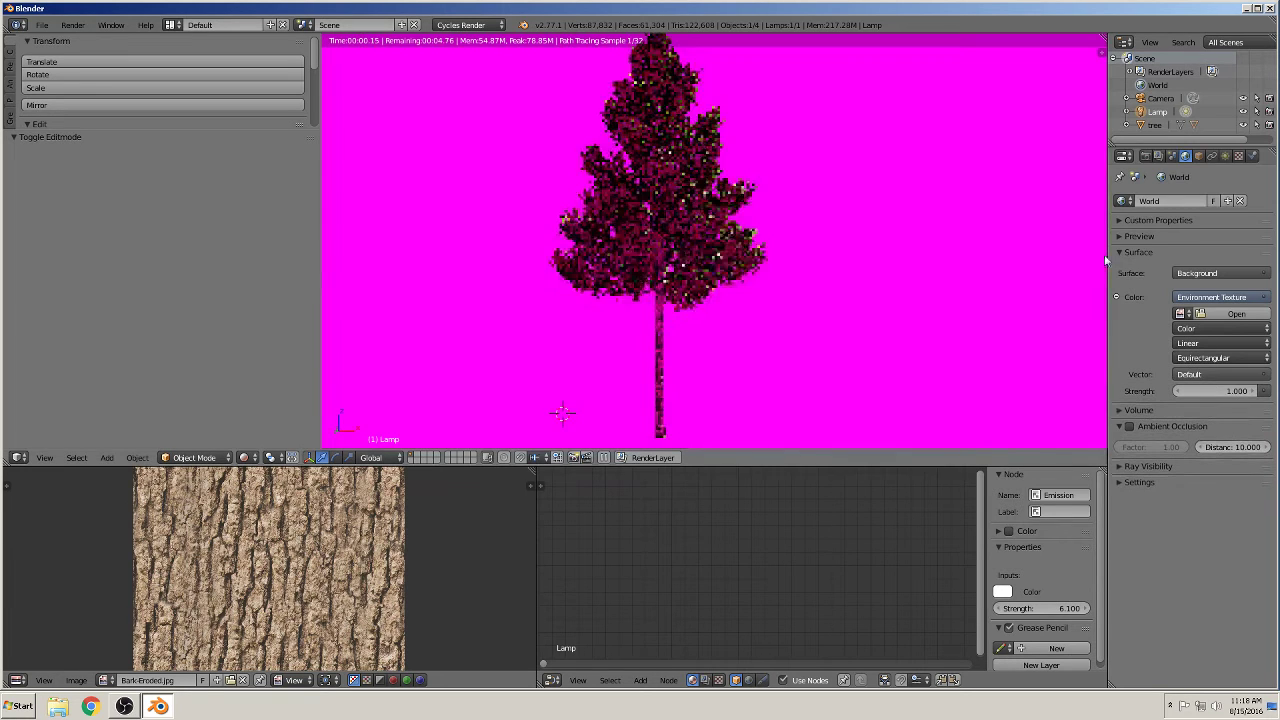
Load BasketballCourt_8k.jpg from the hdri folder as the environment image.
click(1236, 313)
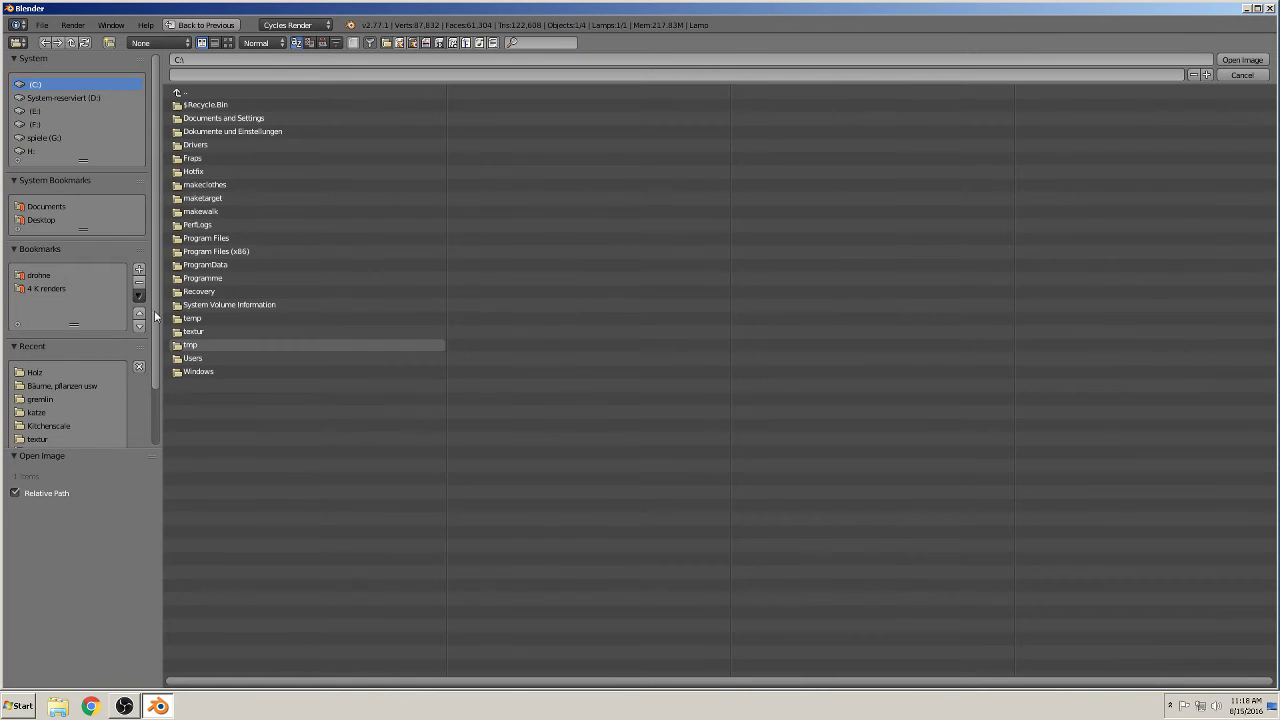
click(54, 384)
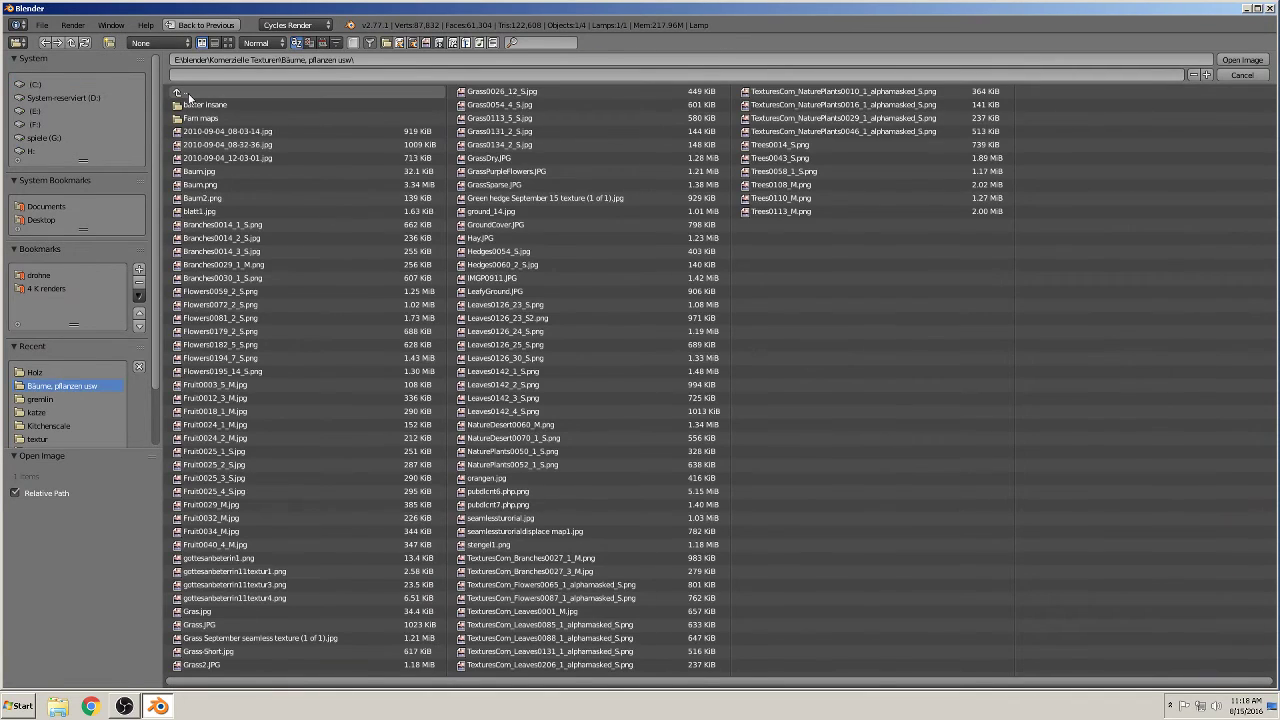
click(188, 94)
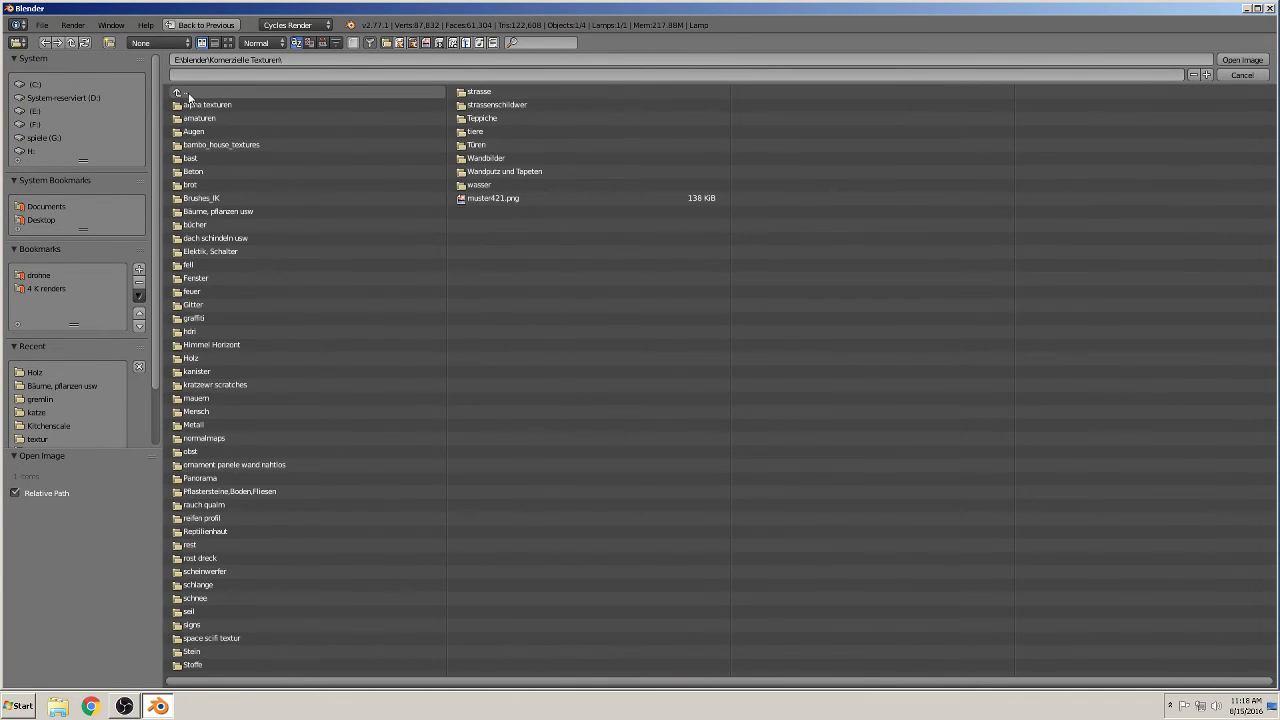
click(211, 337)
click(228, 42)
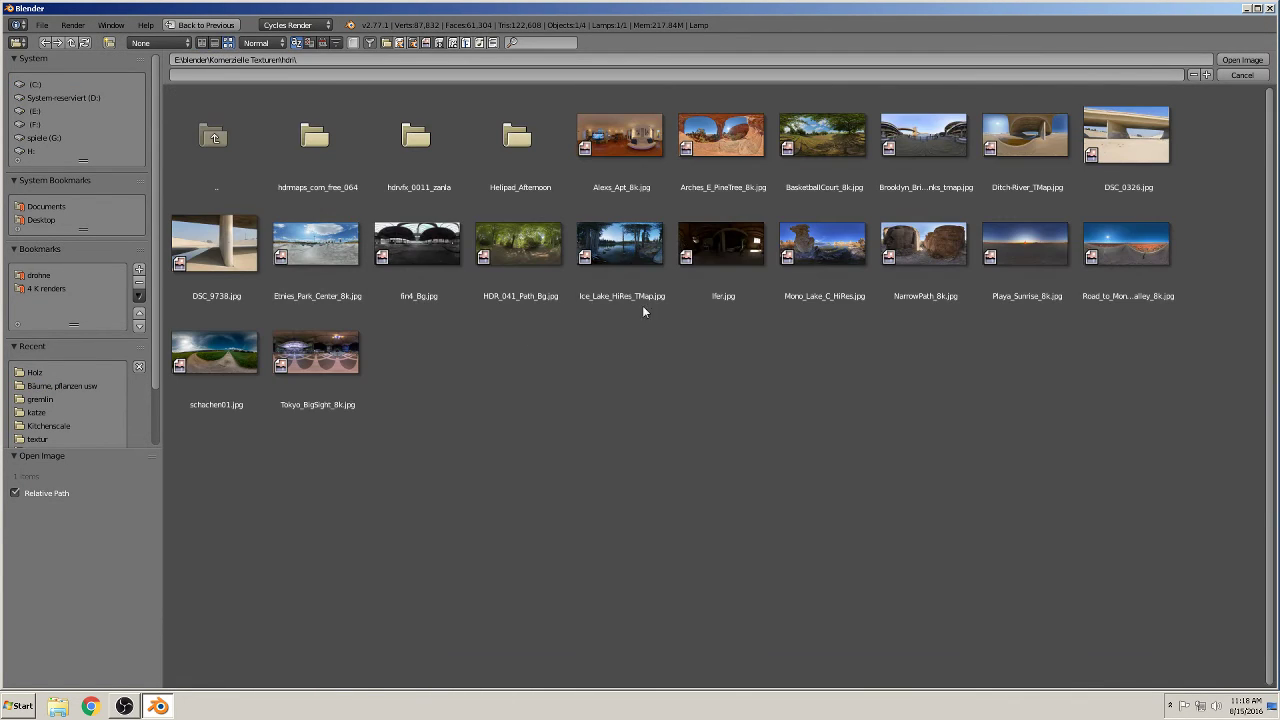
click(805, 166)
double_click(805, 166)
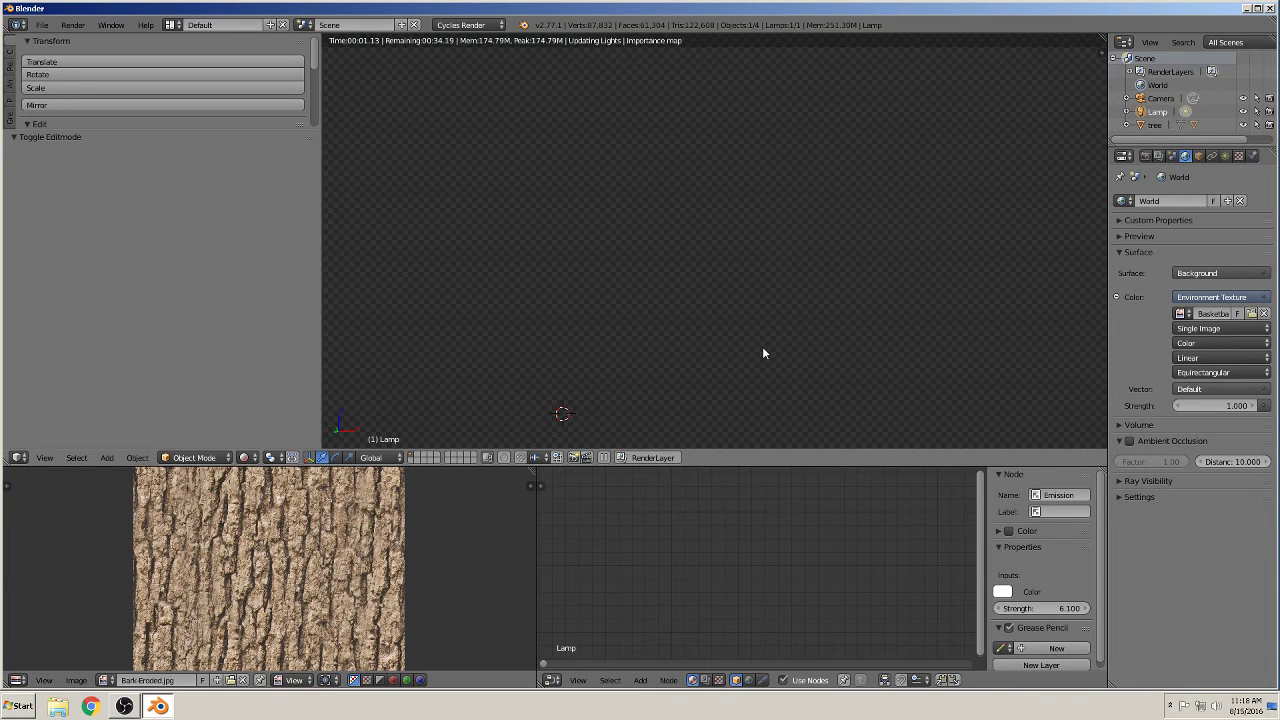
scroll(746, 279, up, 2)
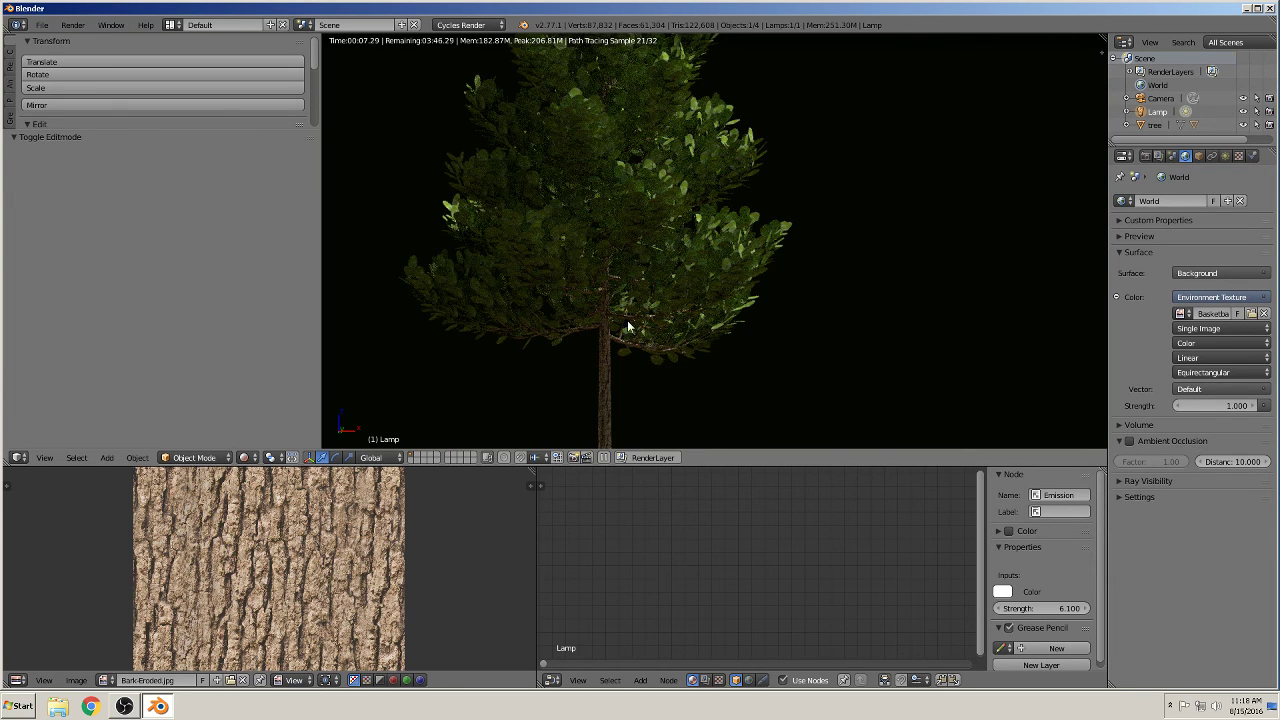
scroll(628, 326, down, 2)
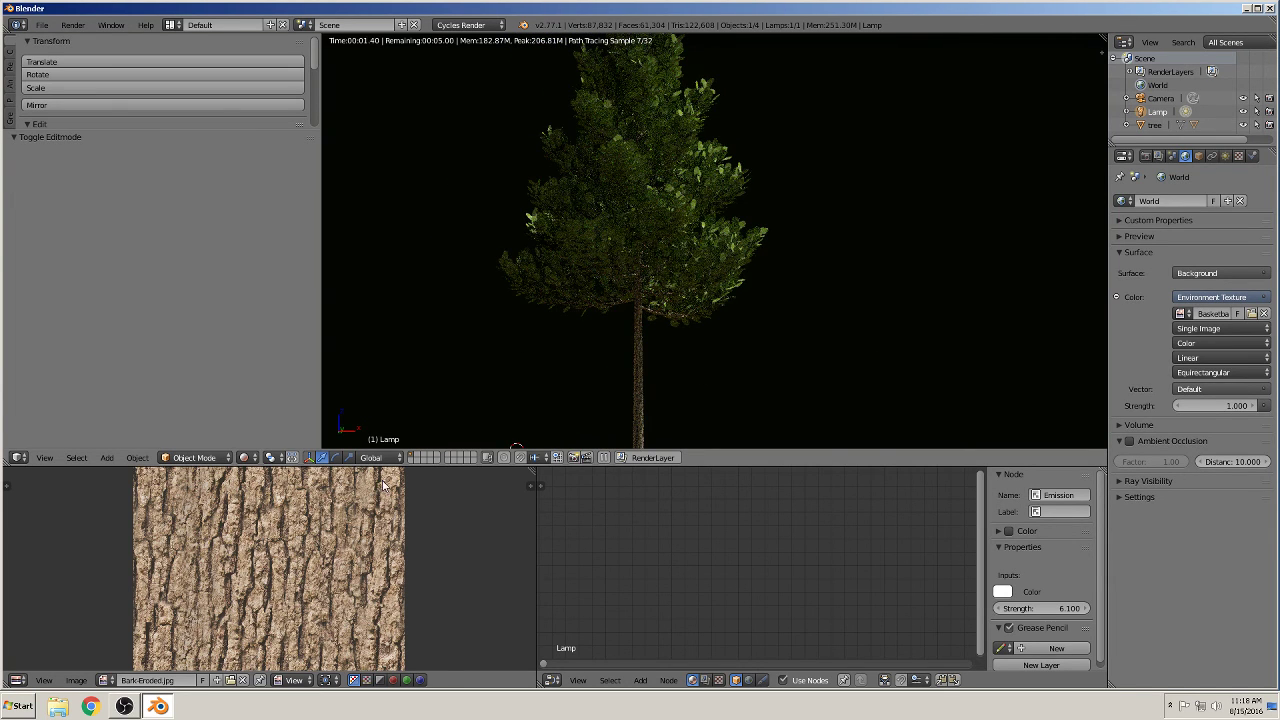